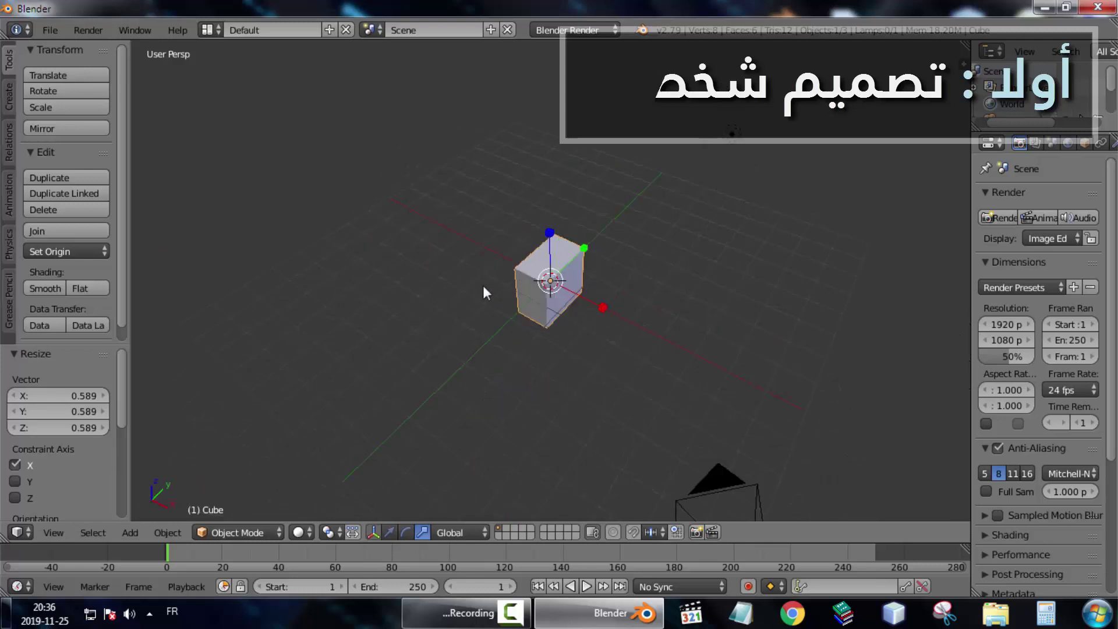
Scale the cube into an upright torso block: taller along Z, about 1.08 along Y and about 0.87 along X
{"action": "scroll", "coordinate": [437, 269], "scroll_direction": "up", "scroll_amount": 5}
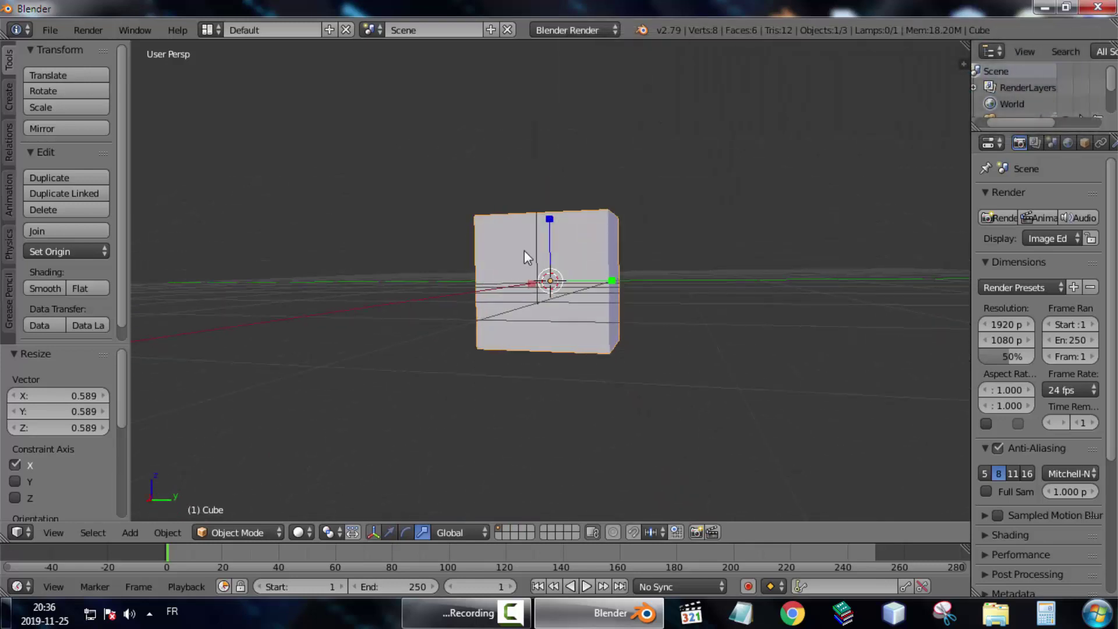
{"action": "left_click_drag", "start_coordinate": [549, 220], "coordinate": [552, 239]}
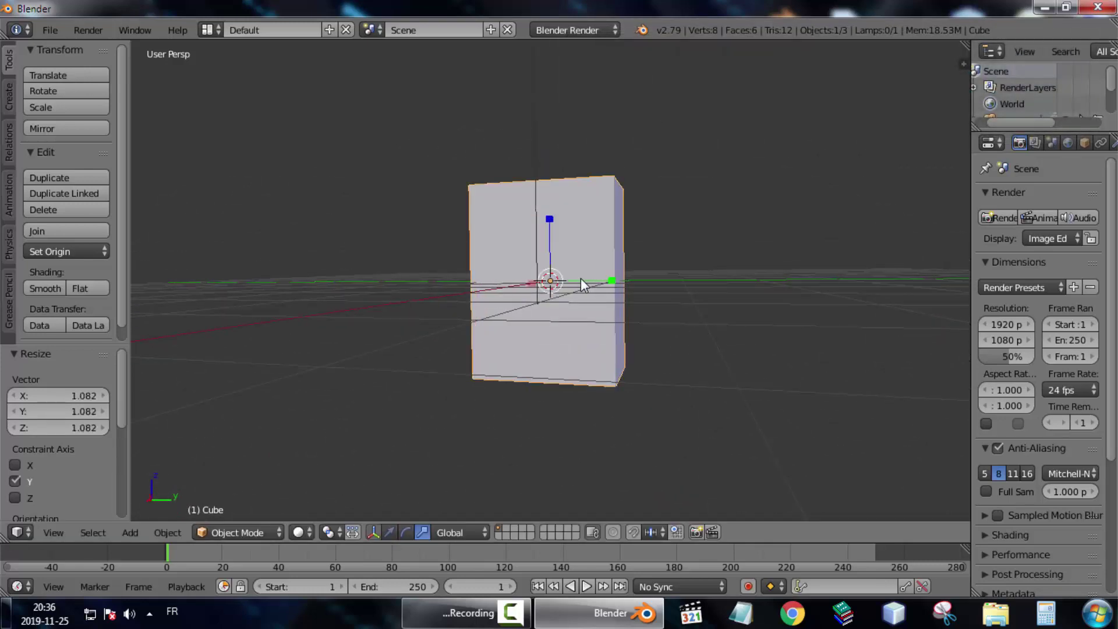
{"action": "middle_click_drag", "start_coordinate": [581, 278], "coordinate": [501, 279]}
{"action": "left_click_drag", "start_coordinate": [501, 278], "coordinate": [508, 278]}
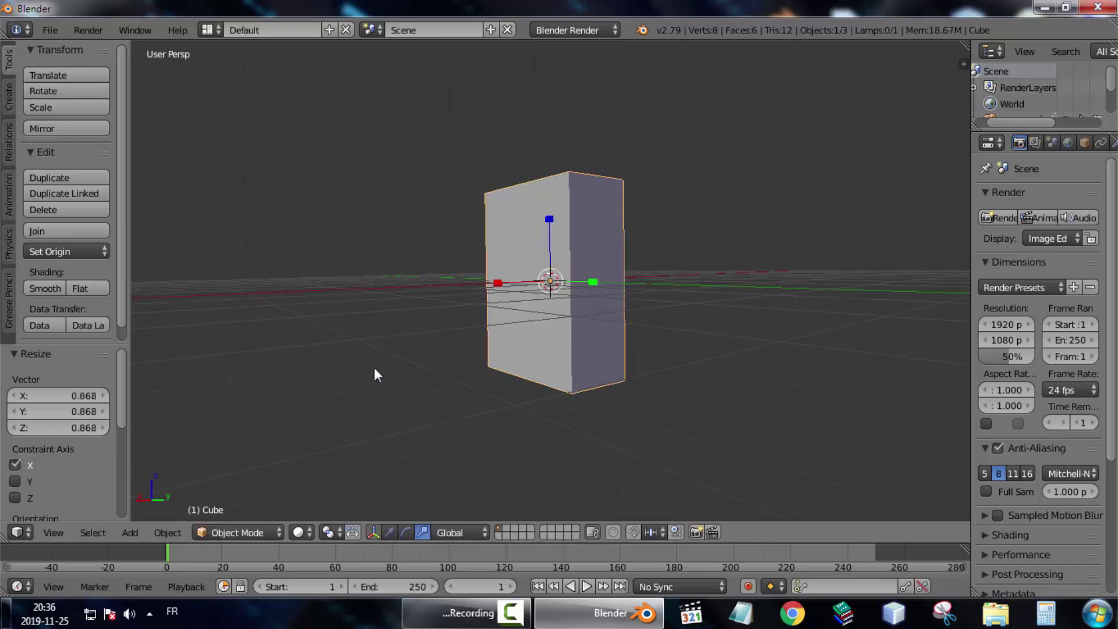
Enter Edit Mode on the cube and add one horizontal loop cut, slid up to roughly the upper quarter of the block
{"action": "left_click", "coordinate": [236, 531]}
{"action": "left_click", "coordinate": [244, 496]}
{"action": "middle_click_drag", "start_coordinate": [326, 408], "coordinate": [409, 361]}
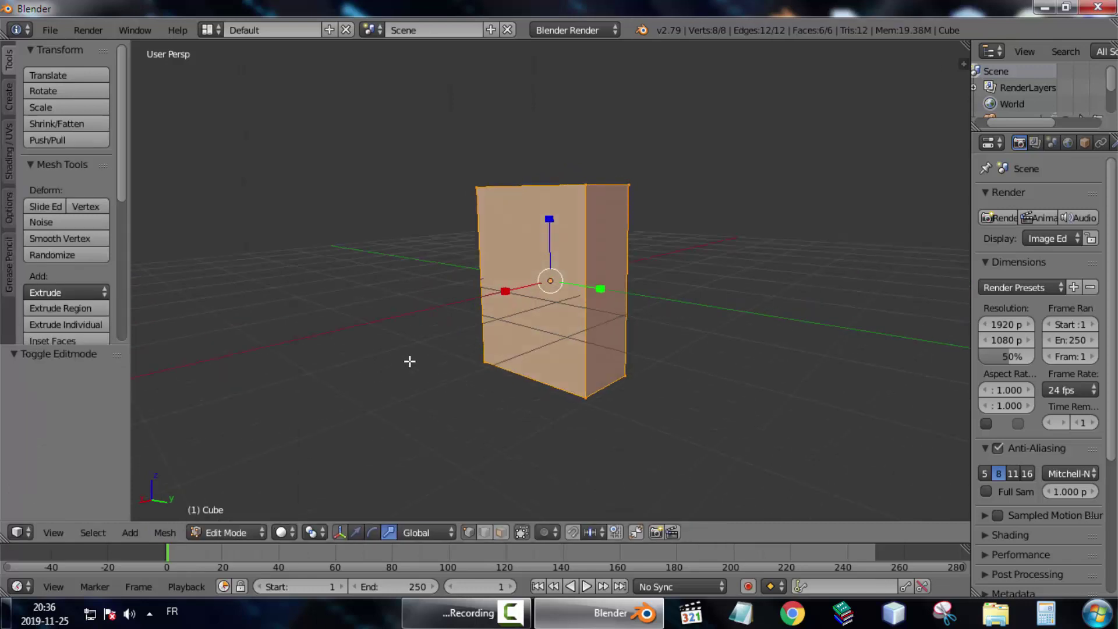
{"action": "key", "text": "ctrl+r"}
{"action": "left_click", "coordinate": [648, 267]}
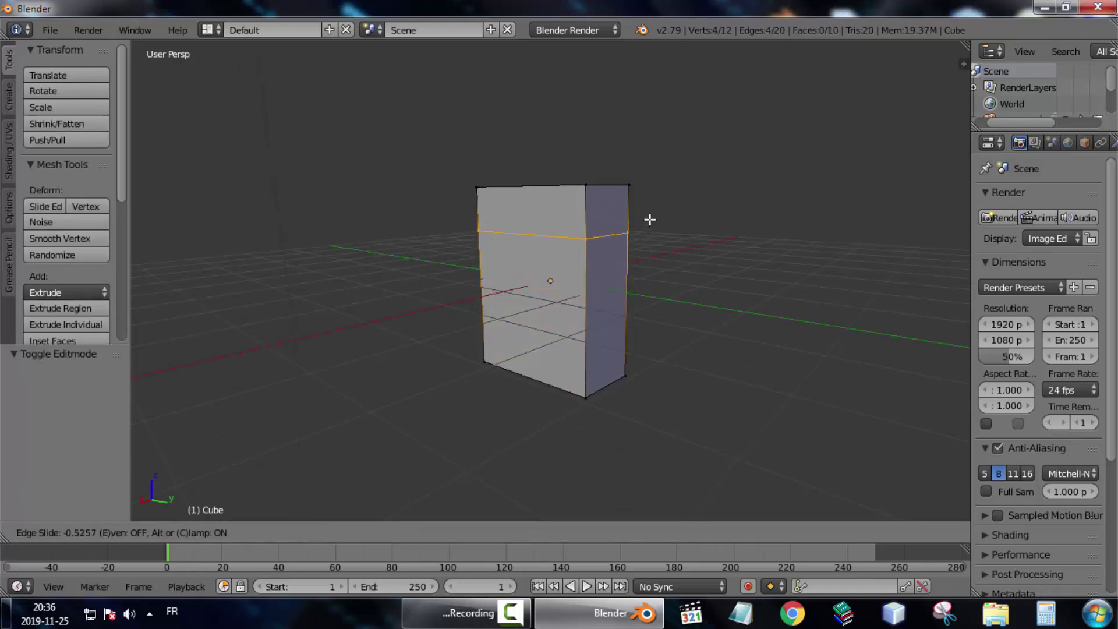
{"action": "left_click", "coordinate": [633, 248]}
Extrude the two upper side faces of the torso and scale them outward along Y by about 1.99 to form arms
{"action": "left_click", "coordinate": [501, 533]}
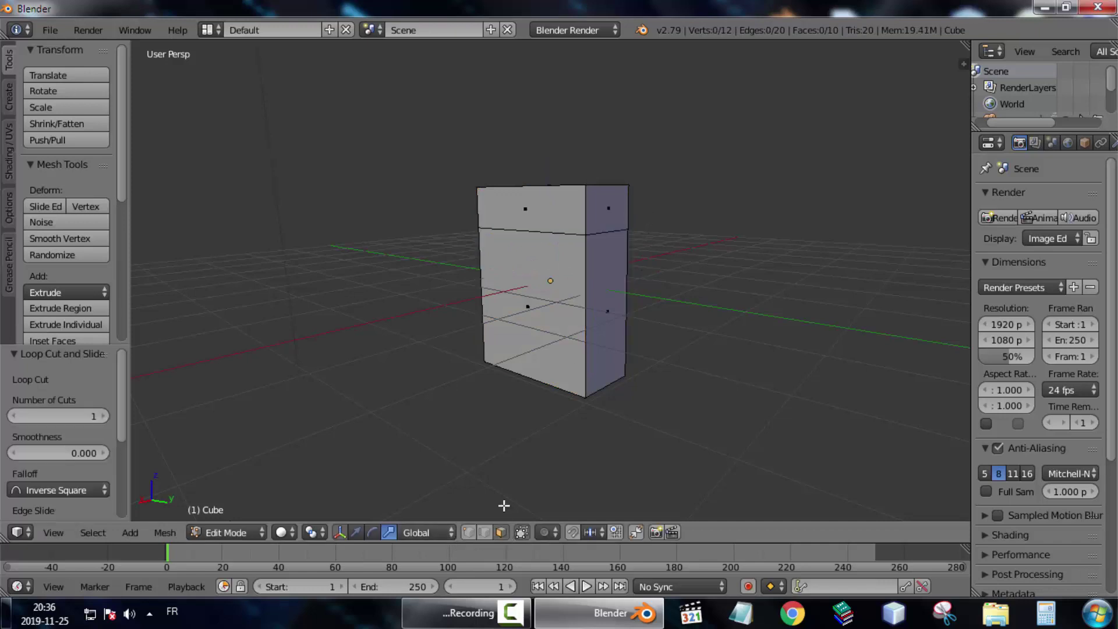
{"action": "right_click", "coordinate": [605, 224]}
{"action": "middle_click_drag", "start_coordinate": [541, 326], "coordinate": [634, 327]}
{"action": "right_click", "coordinate": [508, 232], "text": "shift"}
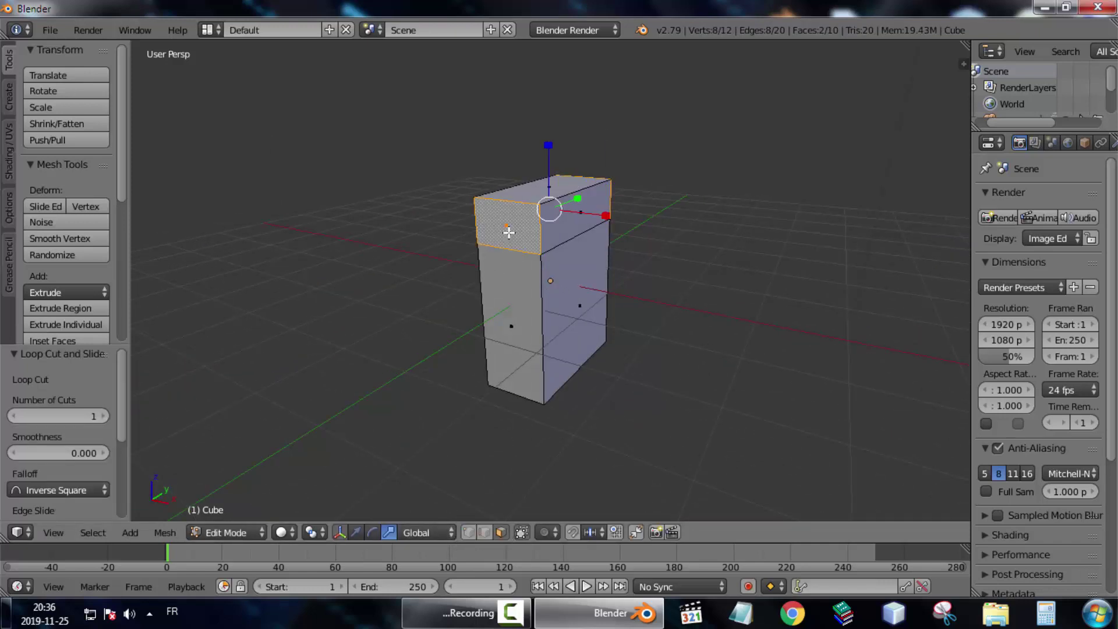
{"action": "key", "text": "e"}
{"action": "right_click", "coordinate": [449, 211]}
{"action": "middle_click_drag", "start_coordinate": [537, 257], "coordinate": [568, 231]}
{"action": "key", "text": "s"}
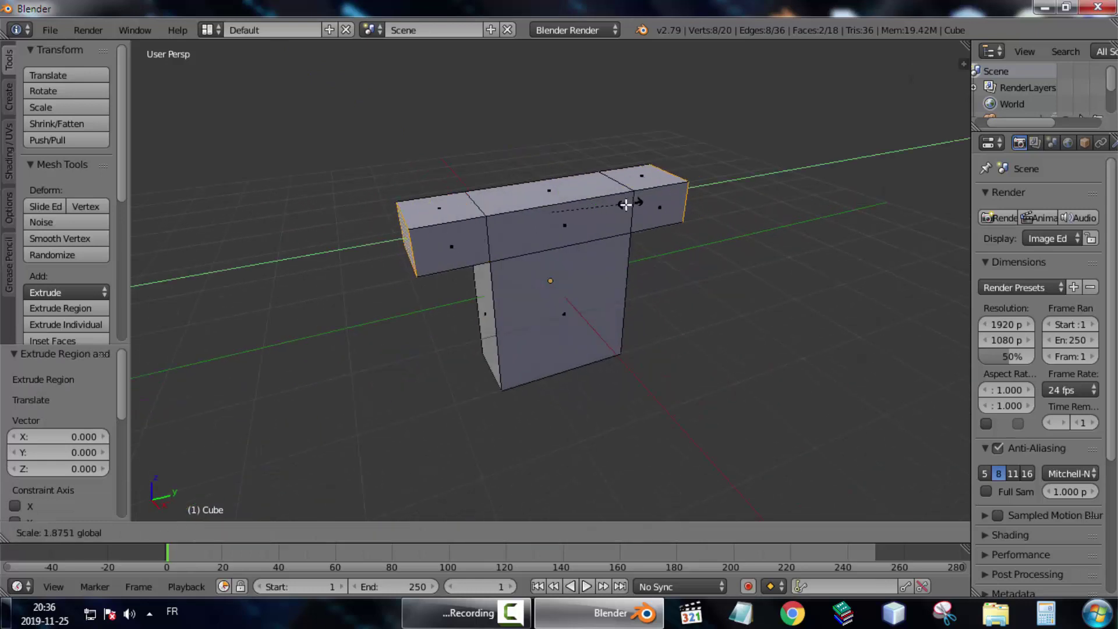
{"action": "key", "text": "y"}
{"action": "left_click", "coordinate": [631, 201]}
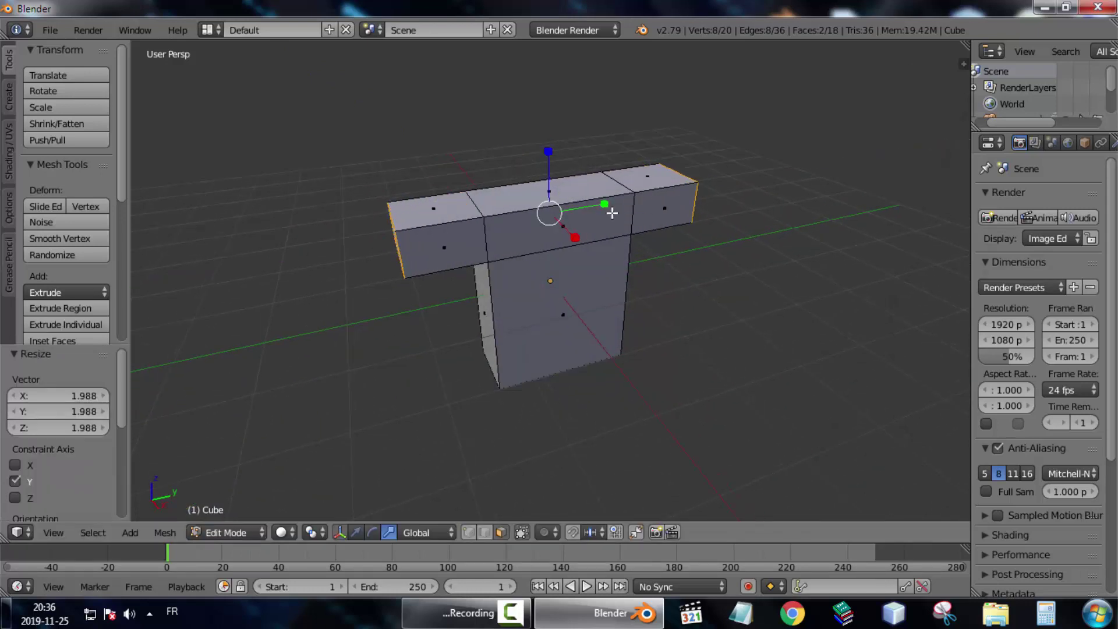
Add a loop cut around the arm on the positive Y side, with an edge slide of 0.8 toward the torso
{"action": "middle_click_drag", "start_coordinate": [631, 201], "coordinate": [669, 195]}
{"action": "key", "text": "ctrl+r"}
{"action": "left_click", "coordinate": [664, 162]}
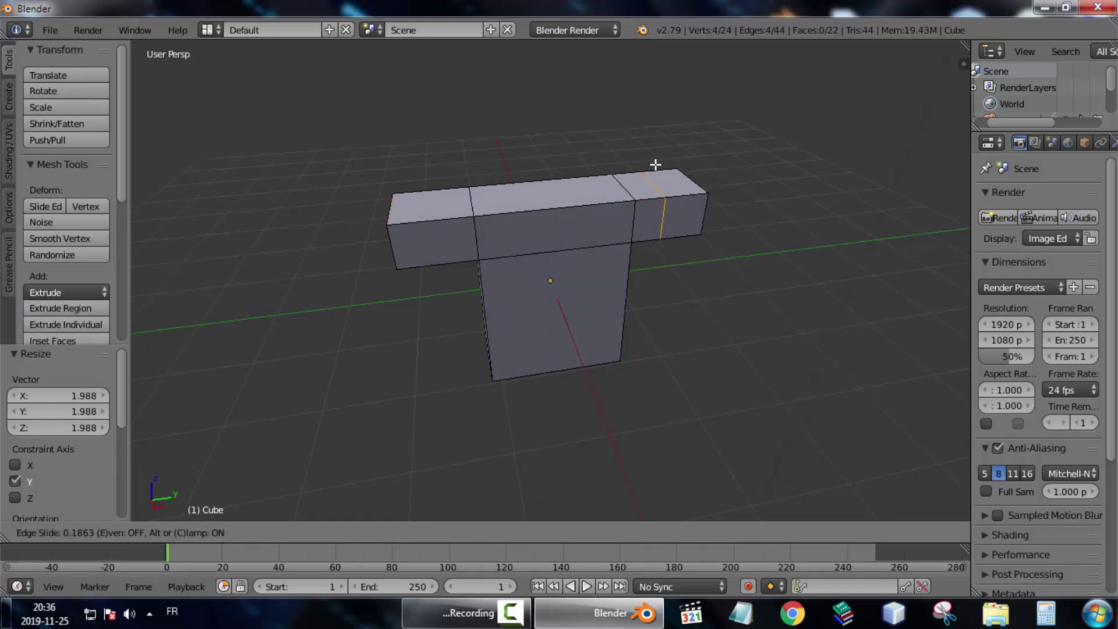
{"action": "type", "text": "0."}
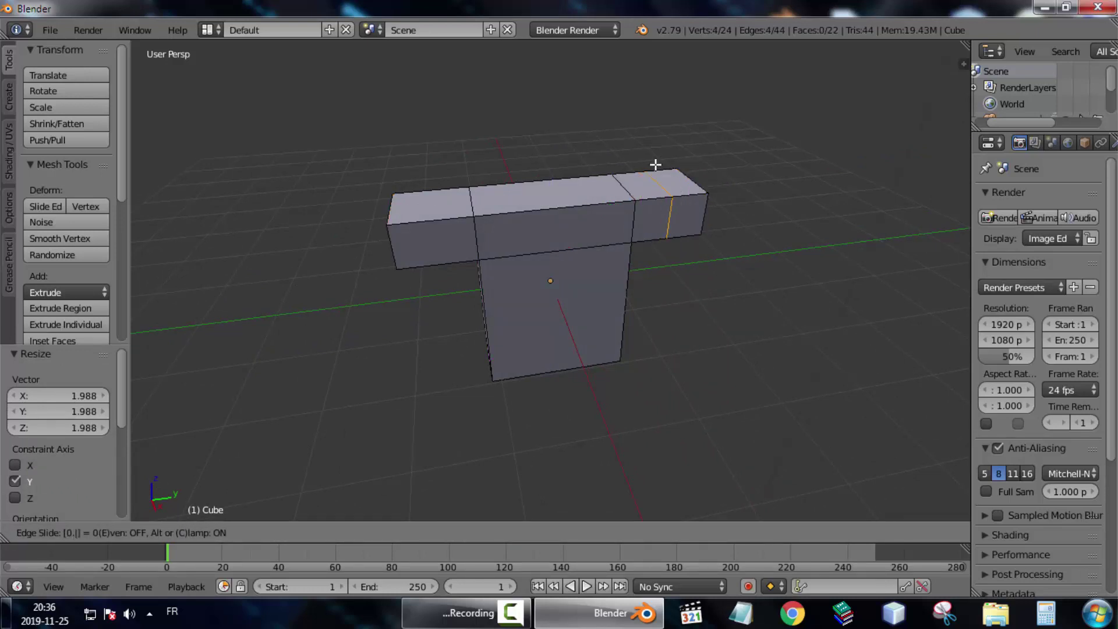
{"action": "type", "text": "8"}
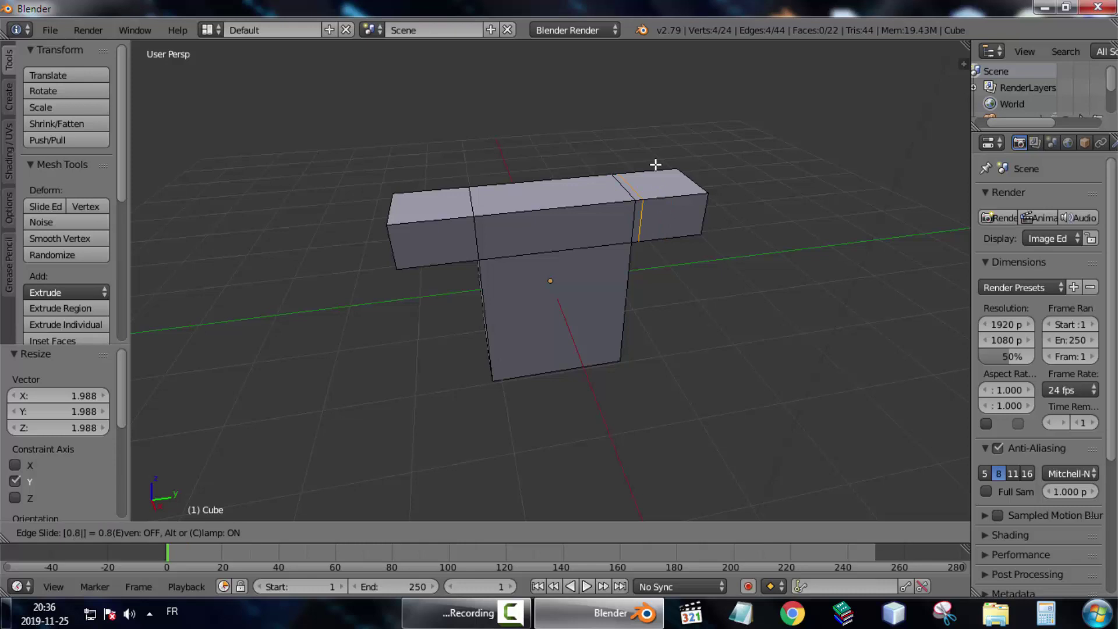
{"action": "key", "text": "Return"}
Place a single loop cut around the arm on the negative Y side
{"action": "key", "text": "ctrl+r"}
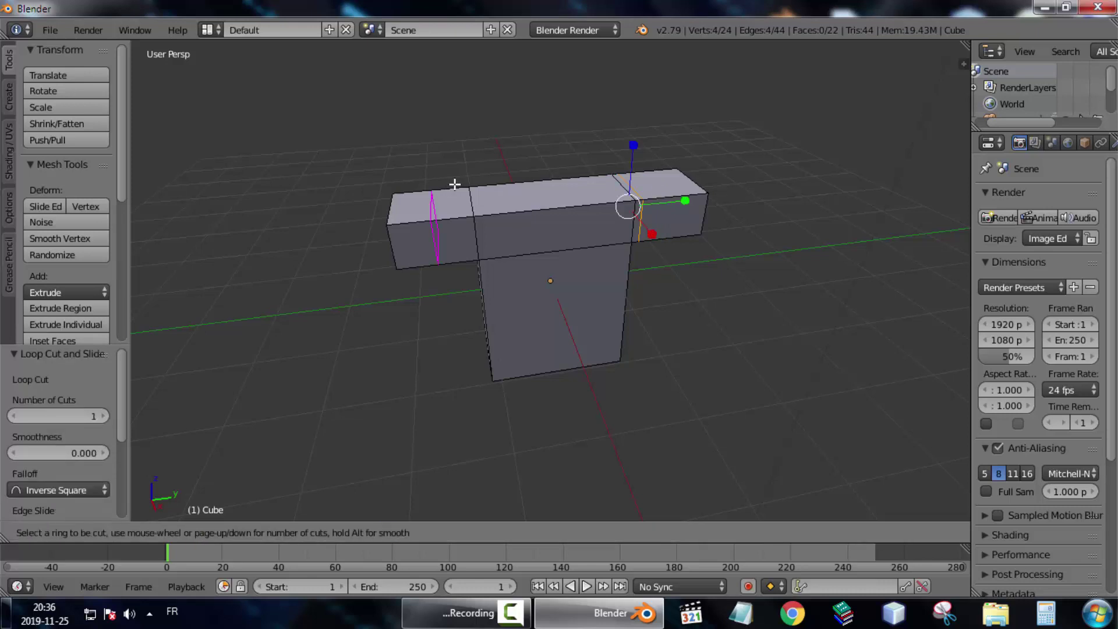
{"action": "left_click", "coordinate": [450, 184]}
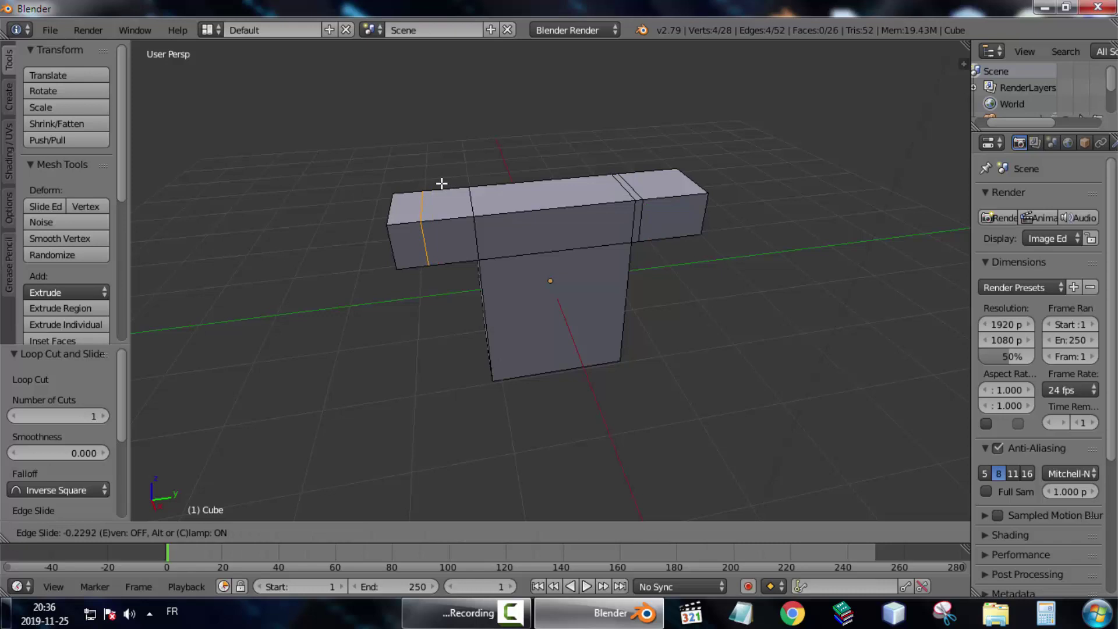
{"action": "type", "text": "-0.8"}
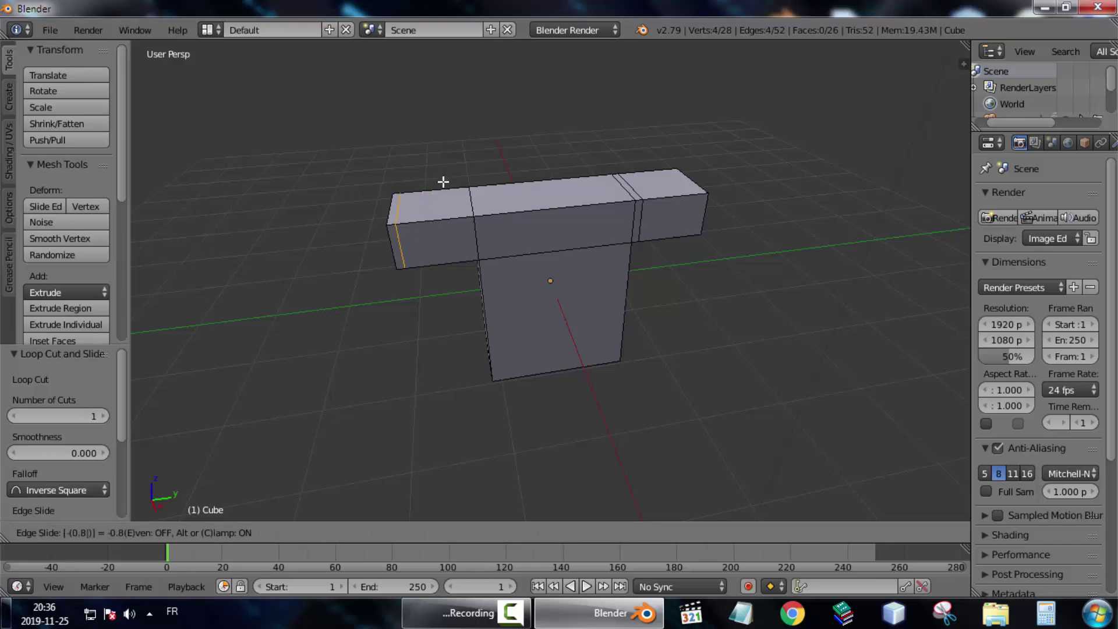
{"action": "key", "text": "BackSpace"}
{"action": "key", "text": "BackSpace"}
{"action": "key", "text": "BackSpace"}
{"action": "type", "text": "0."}
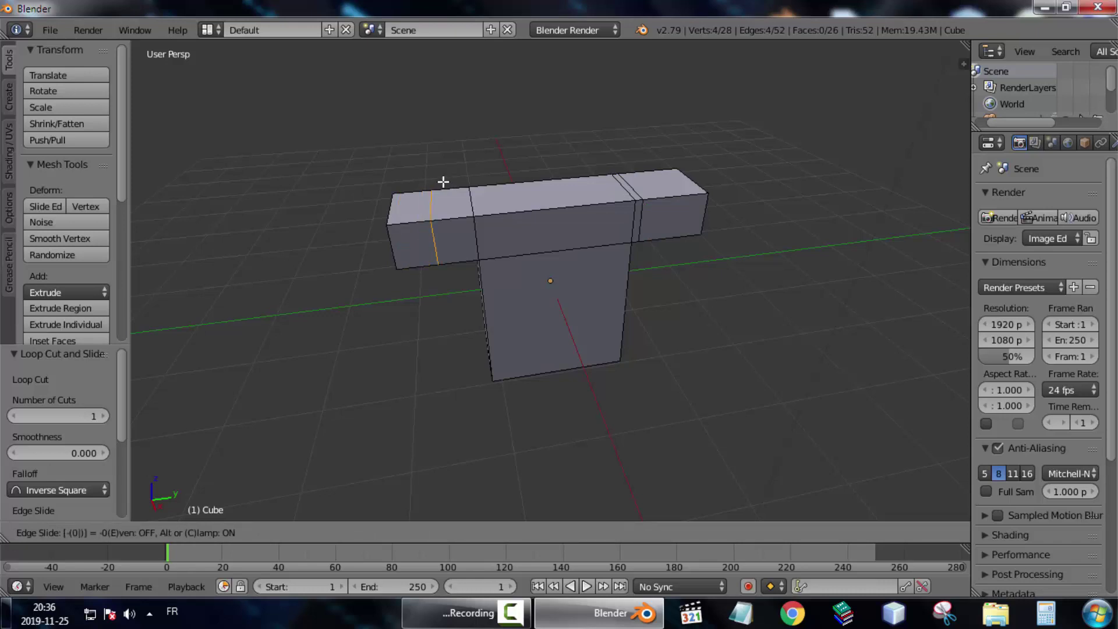
{"action": "key", "text": "BackSpace"}
{"action": "key", "text": "BackSpace"}
{"action": "key", "text": "BackSpace"}
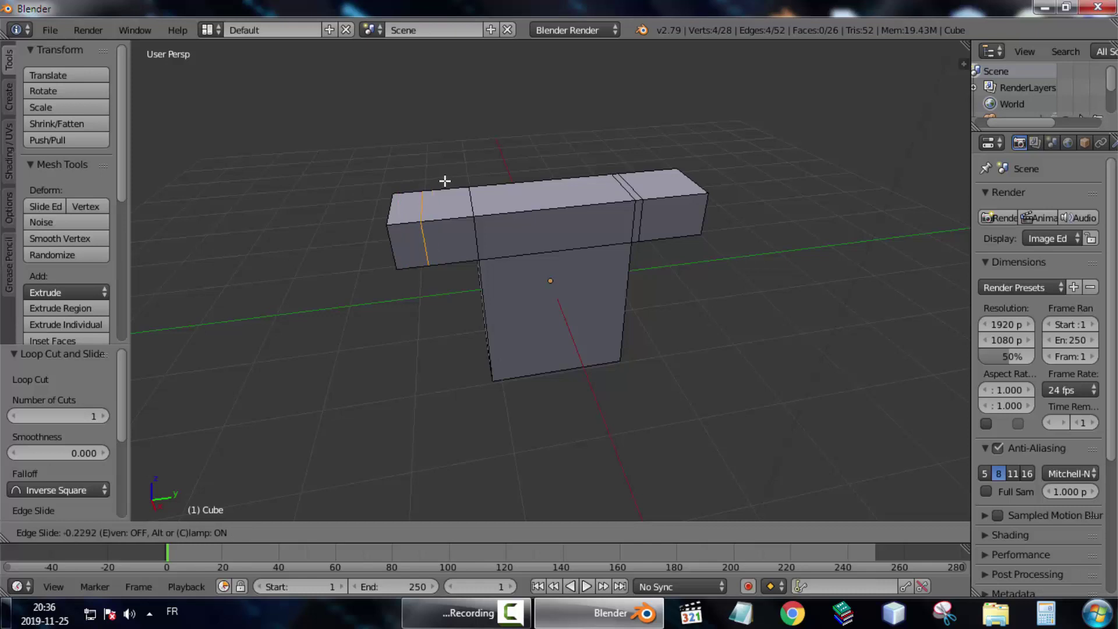
{"action": "type", "text": "-0.8"}
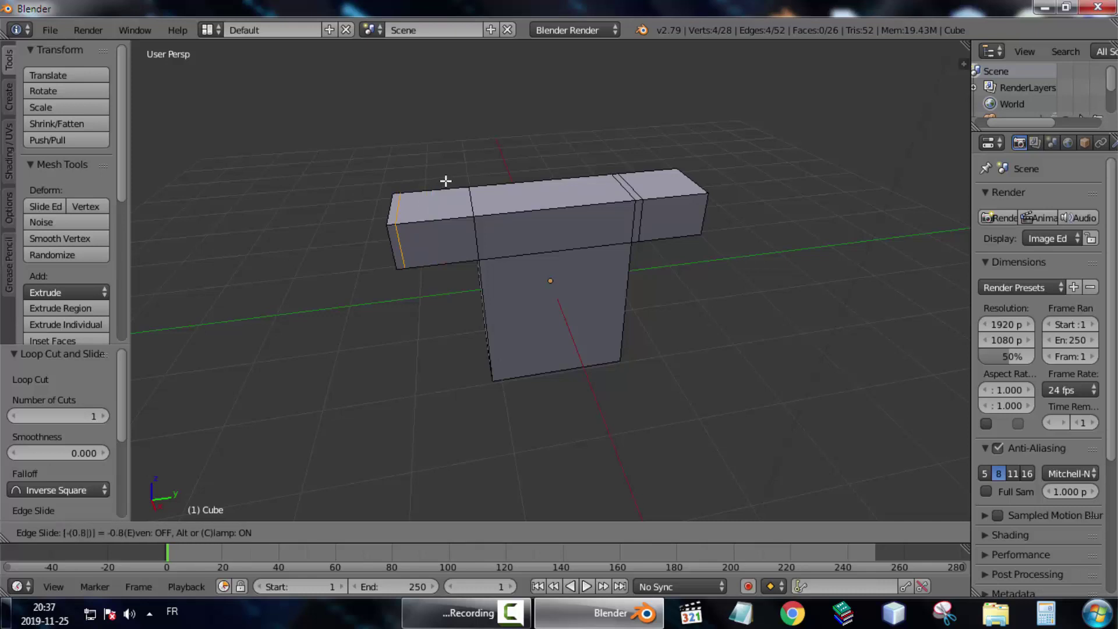
{"action": "type", "text": "9"}
{"action": "key", "text": "BackSpace"}
{"action": "key", "text": "BackSpace"}
{"action": "key", "text": "BackSpace"}
{"action": "key", "text": "BackSpace"}
{"action": "key", "text": "BackSpace"}
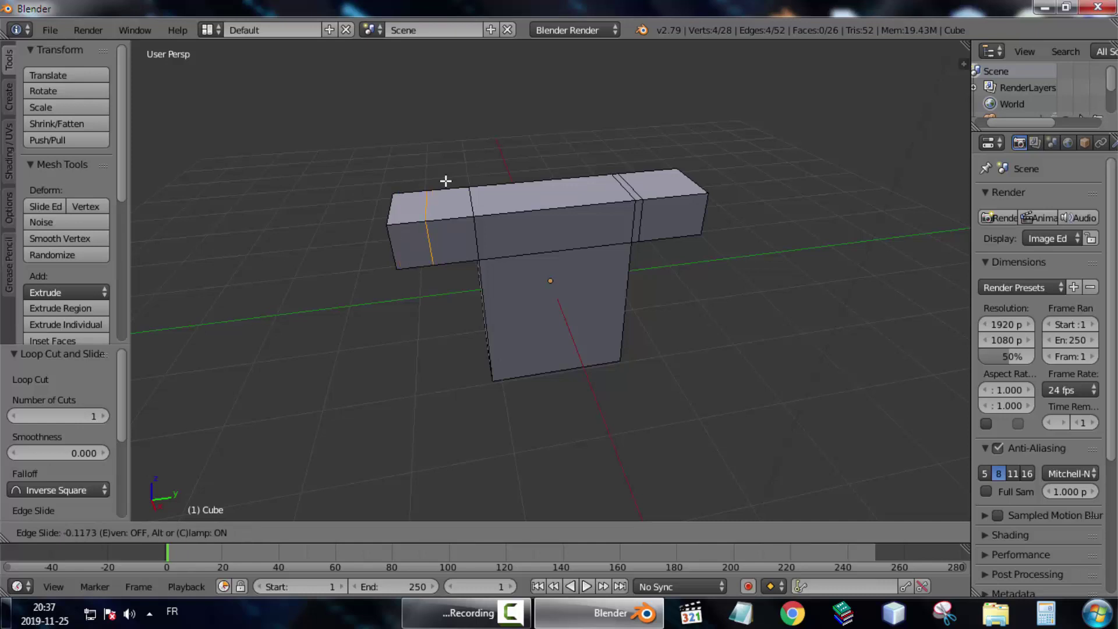
Set the edge slide of the negative Y arm's loop cut to 0.8, toward the torso
{"action": "type", "text": "0.8"}
{"action": "key", "text": "Return"}
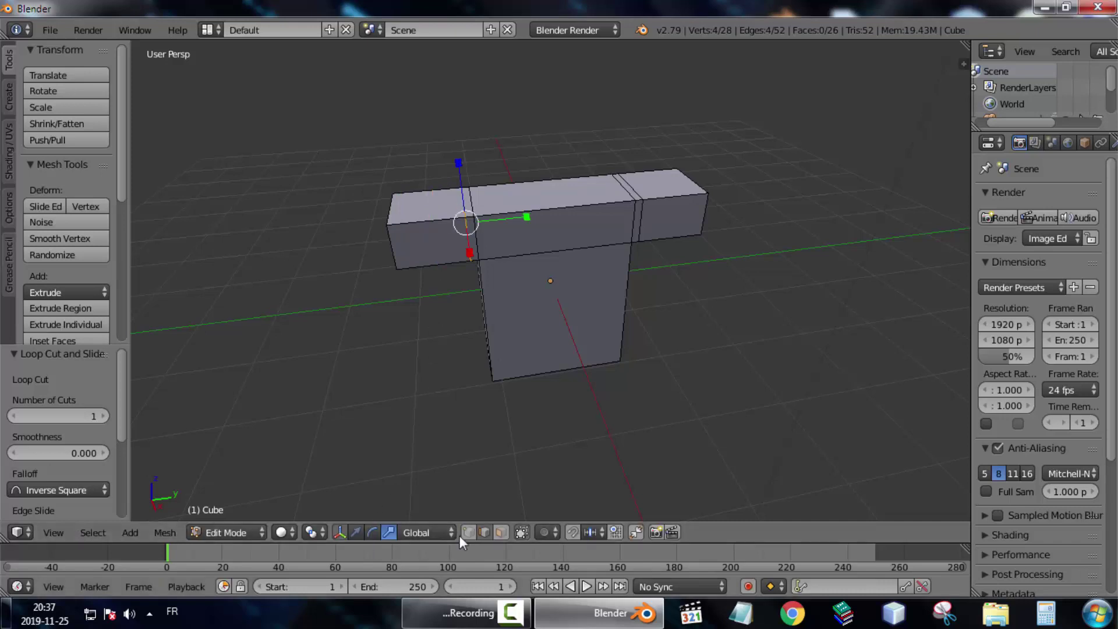
Extrude the outer underside faces of both arms downward by about 2.02 so the arms hang beside the torso
{"action": "left_click", "coordinate": [501, 532]}
{"action": "key", "text": "KP_1"}
{"action": "key", "text": "KP_8"}
{"action": "middle_click_drag", "start_coordinate": [449, 257], "coordinate": [445, 219]}
{"action": "right_click", "coordinate": [446, 223]}
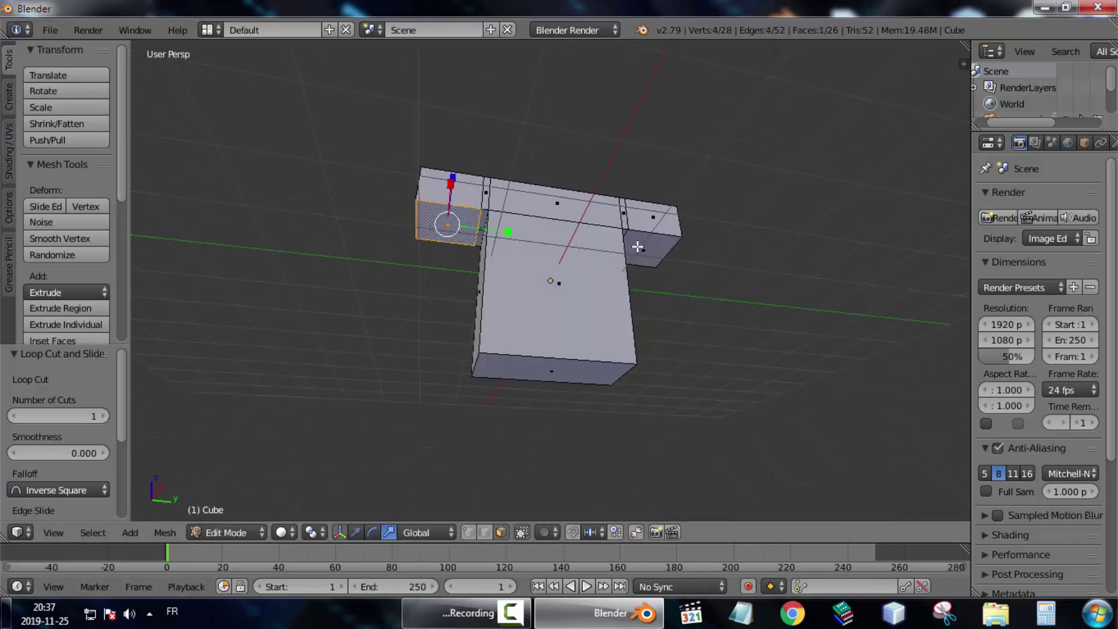
{"action": "right_click", "coordinate": [648, 247], "text": "shift"}
{"action": "key", "text": "e"}
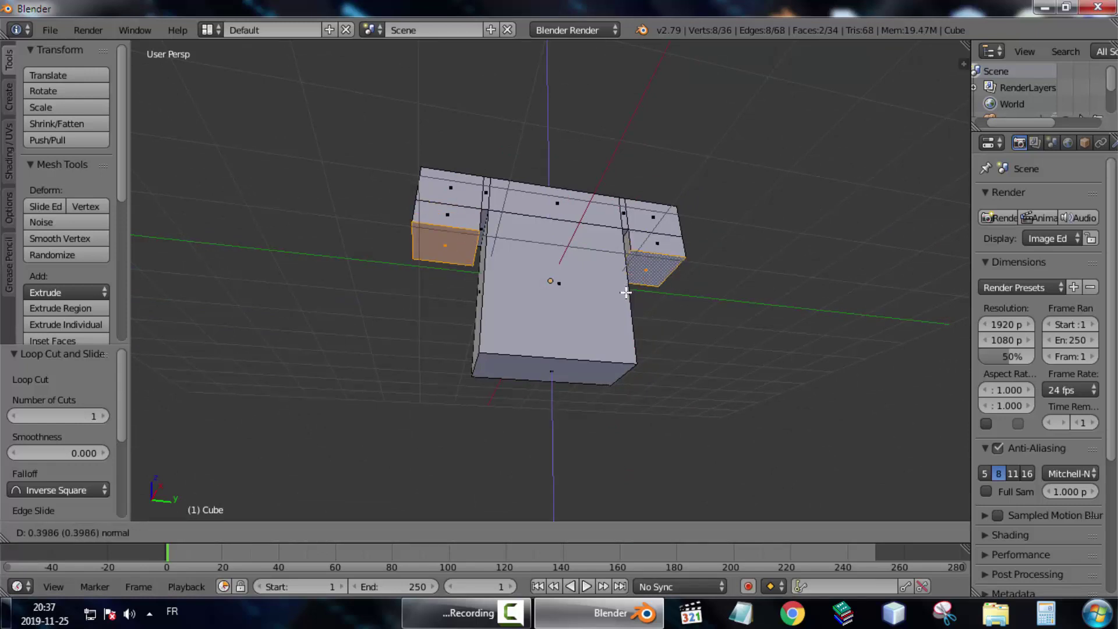
{"action": "left_click", "coordinate": [627, 372]}
Add a centred vertical loop cut around the torso and bevel it with an offset of about 0.113
{"action": "middle_click_drag", "start_coordinate": [584, 382], "coordinate": [552, 339]}
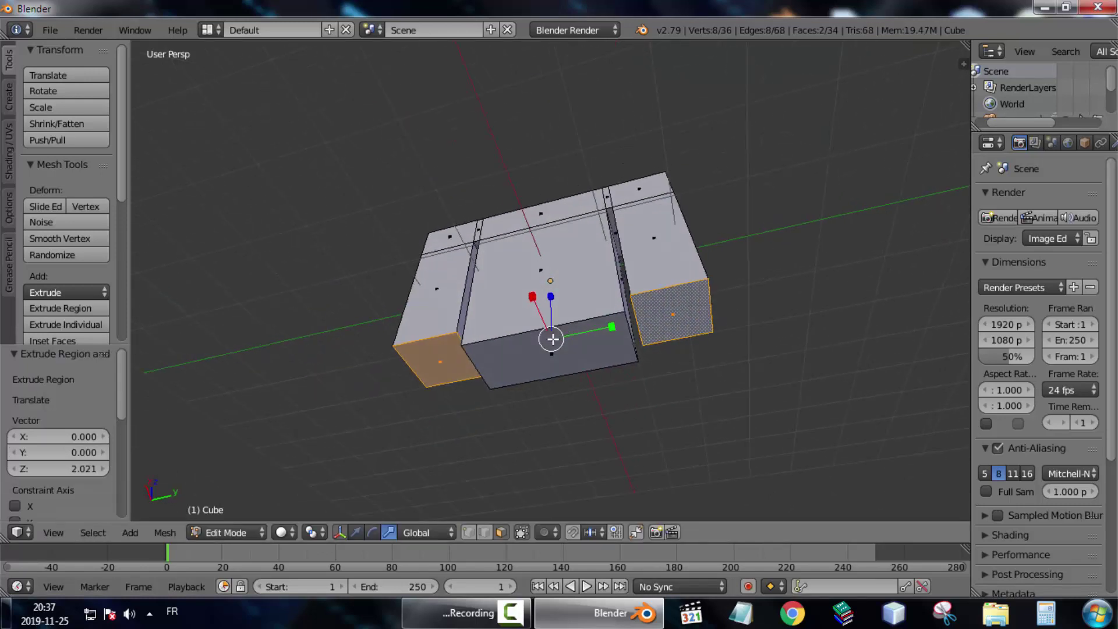
{"action": "key", "text": "ctrl+r"}
{"action": "left_click", "coordinate": [554, 180]}
{"action": "right_click", "coordinate": [533, 181]}
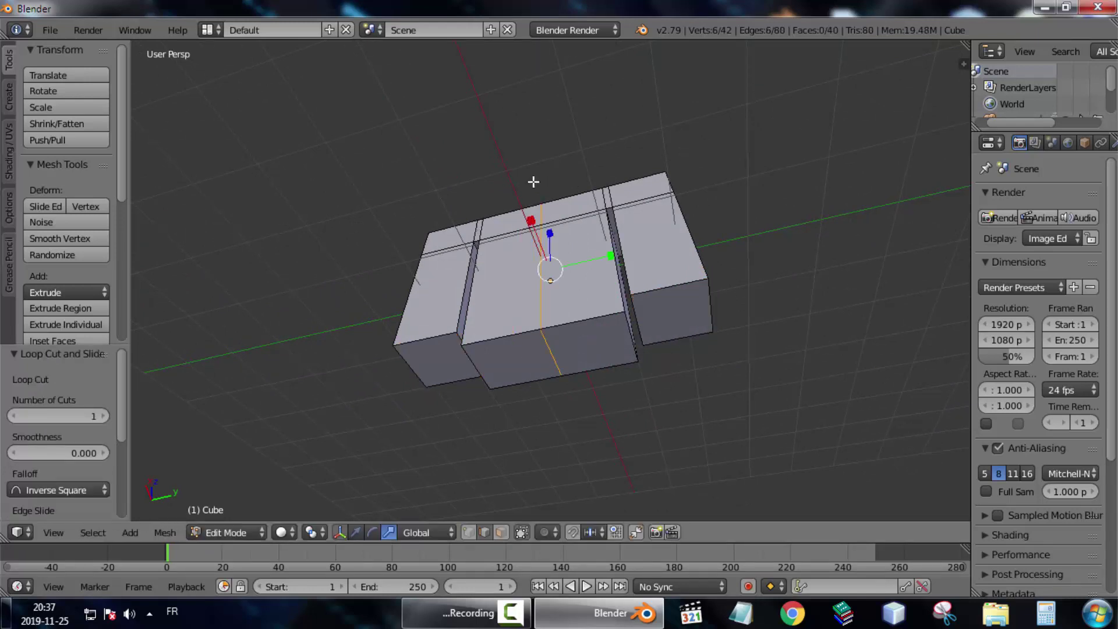
{"action": "middle_click_drag", "start_coordinate": [568, 303], "coordinate": [583, 347]}
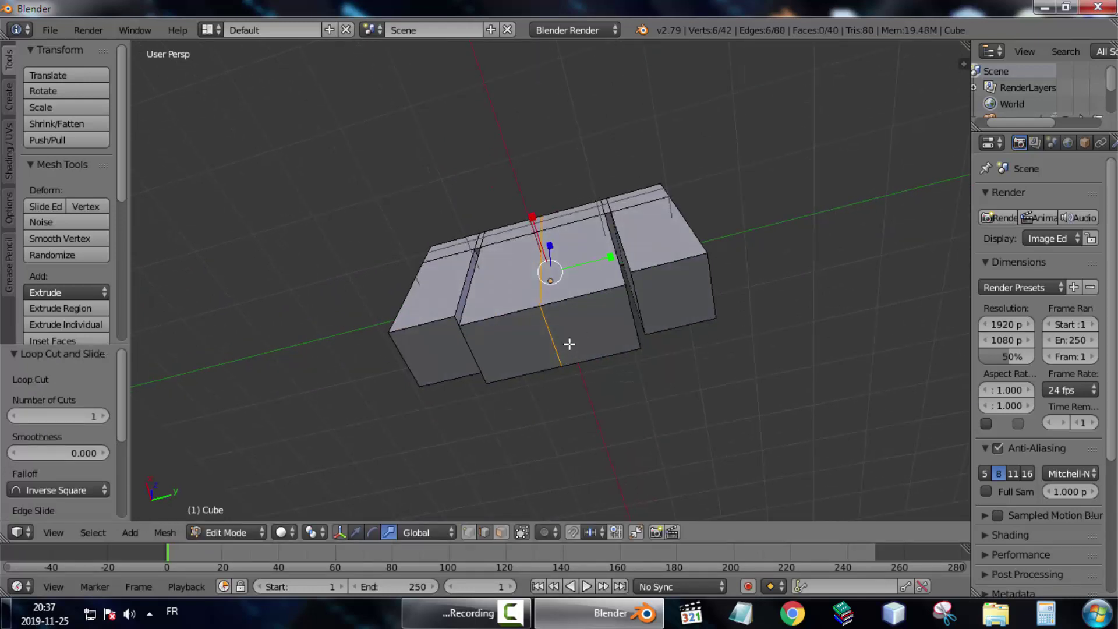
{"action": "key", "text": "ctrl+b"}
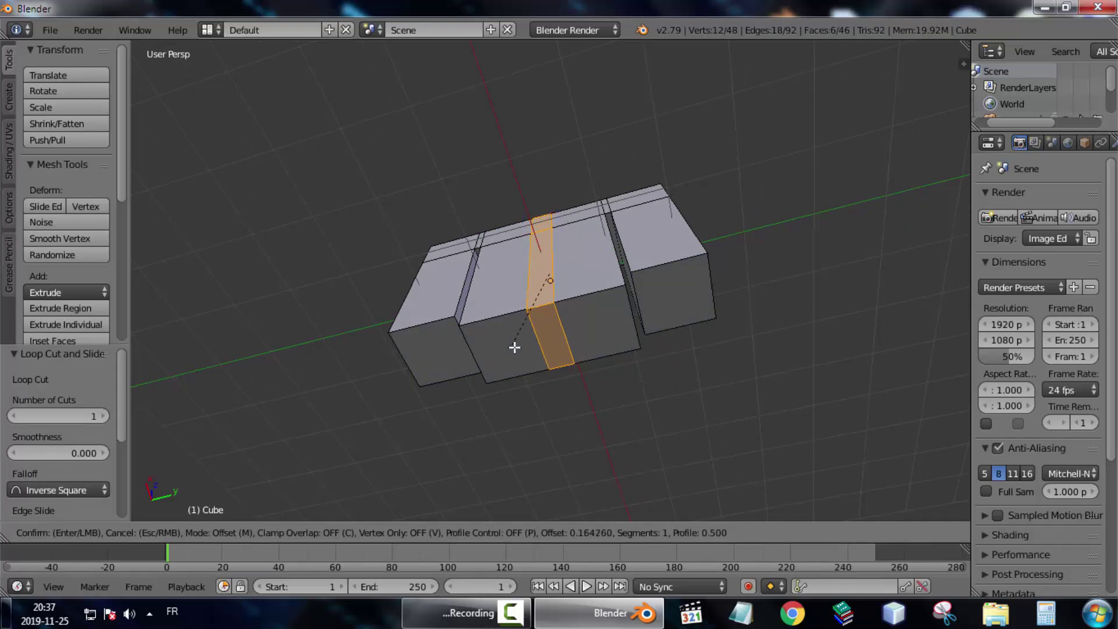
{"action": "left_click", "coordinate": [520, 369]}
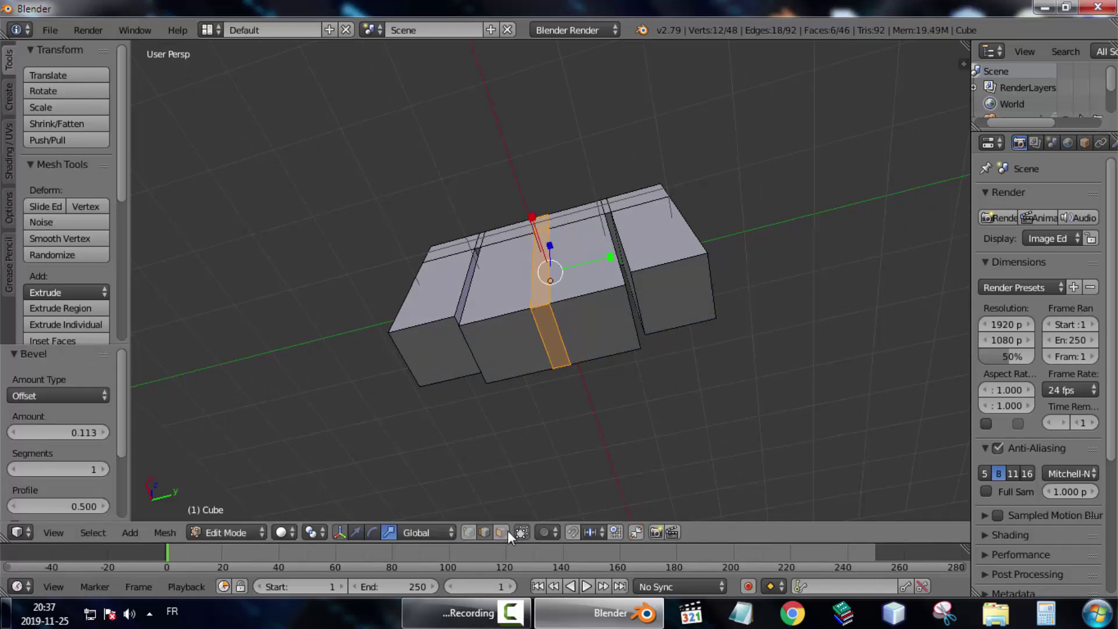
Extrude the torso's two bottom faces on either side of the centre strip and move them down along Z to form legs
{"action": "left_click", "coordinate": [505, 532]}
{"action": "right_click", "coordinate": [530, 352], "text": "shift"}
{"action": "right_click", "coordinate": [516, 354]}
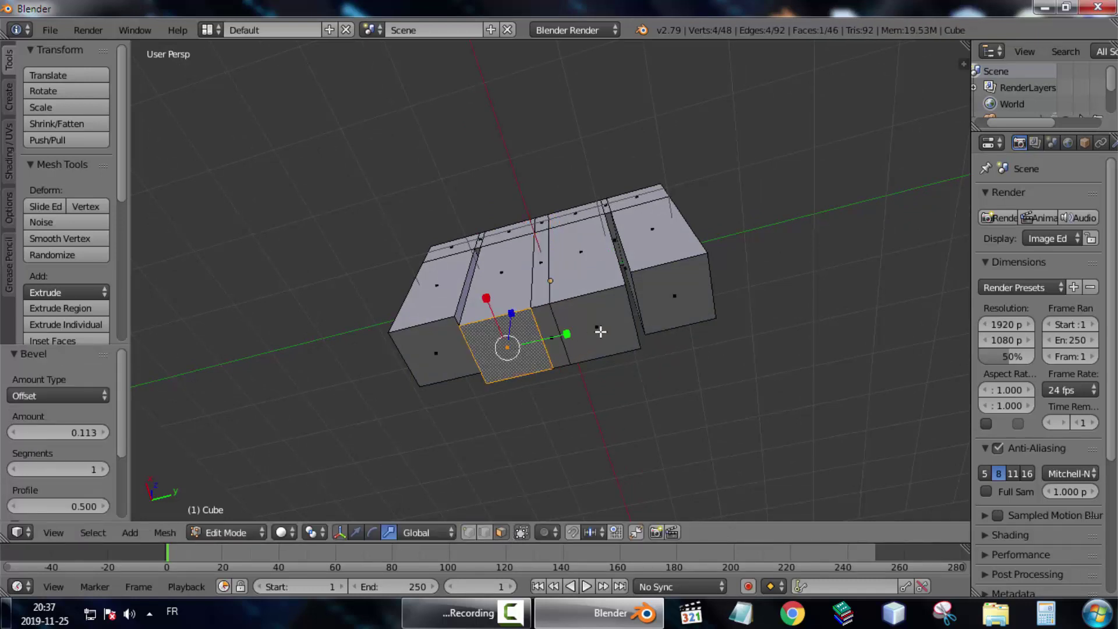
{"action": "right_click", "coordinate": [599, 332], "text": "shift"}
{"action": "key", "text": "e"}
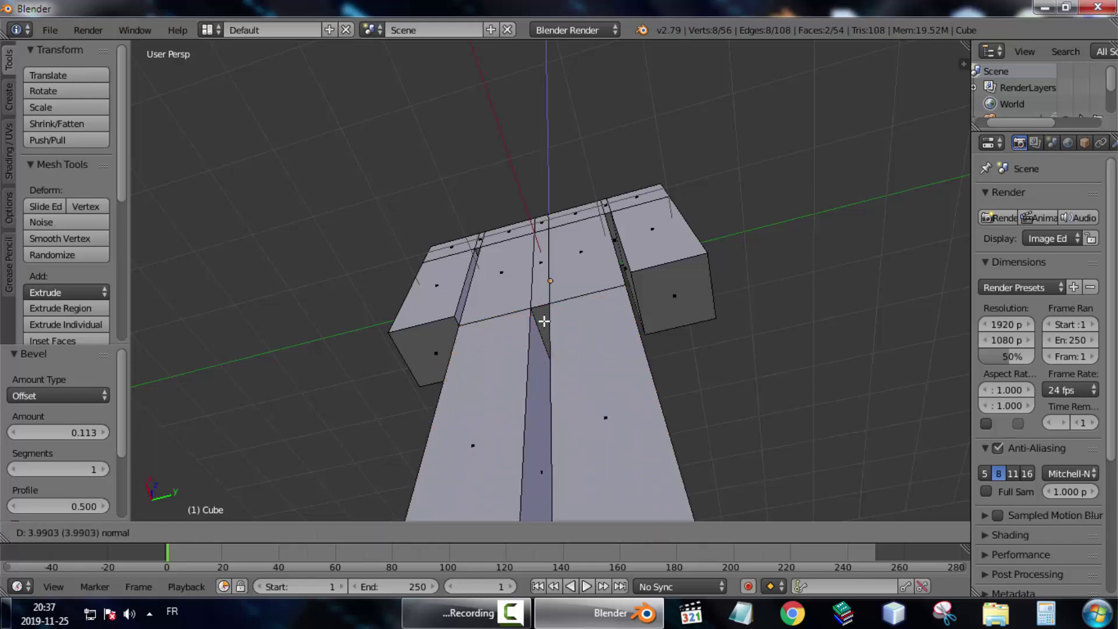
{"action": "right_click", "coordinate": [560, 194]}
{"action": "middle_click_drag", "start_coordinate": [560, 194], "coordinate": [514, 477]}
{"action": "left_click", "coordinate": [356, 532]}
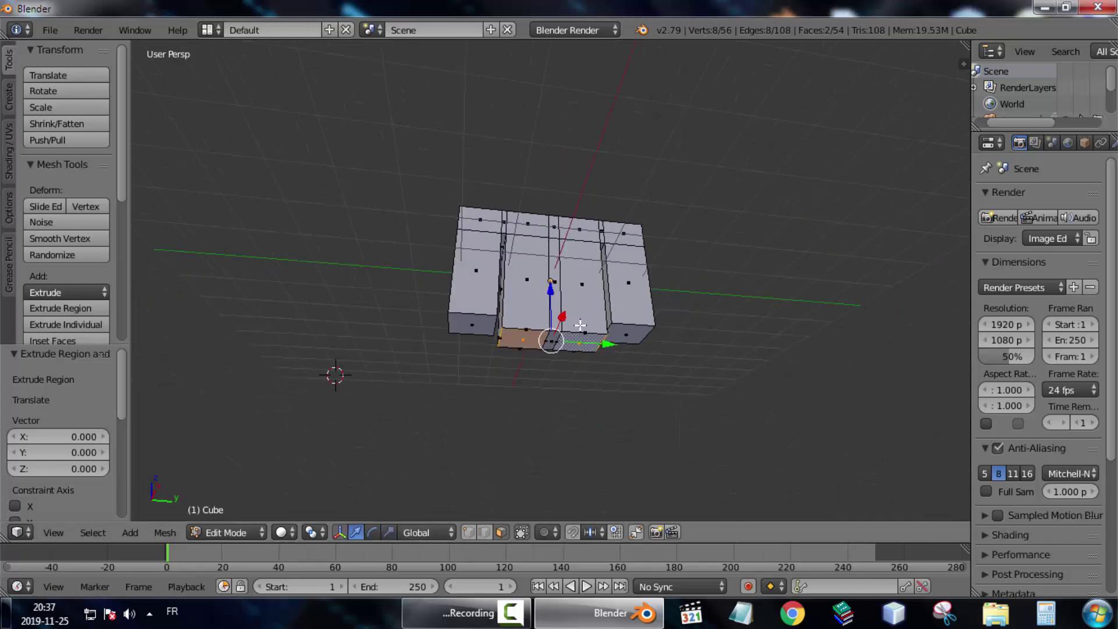
{"action": "left_click_drag", "start_coordinate": [549, 285], "coordinate": [554, 382]}
Scale the narrow centre face on top of the torso along Y by about 5.84 and then 0.78, and extrude it up about 0.154
{"action": "mouse_move", "coordinate": [554, 382]}
{"action": "middle_mouse_down"}
{"action": "mouse_move", "coordinate": [563, 332]}
{"action": "mouse_move", "coordinate": [556, 344]}
{"action": "mouse_move", "coordinate": [548, 329]}
{"action": "mouse_move", "coordinate": [546, 365]}
{"action": "middle_mouse_up"}
{"action": "scroll", "coordinate": [548, 330], "scroll_direction": "up", "scroll_amount": 3}
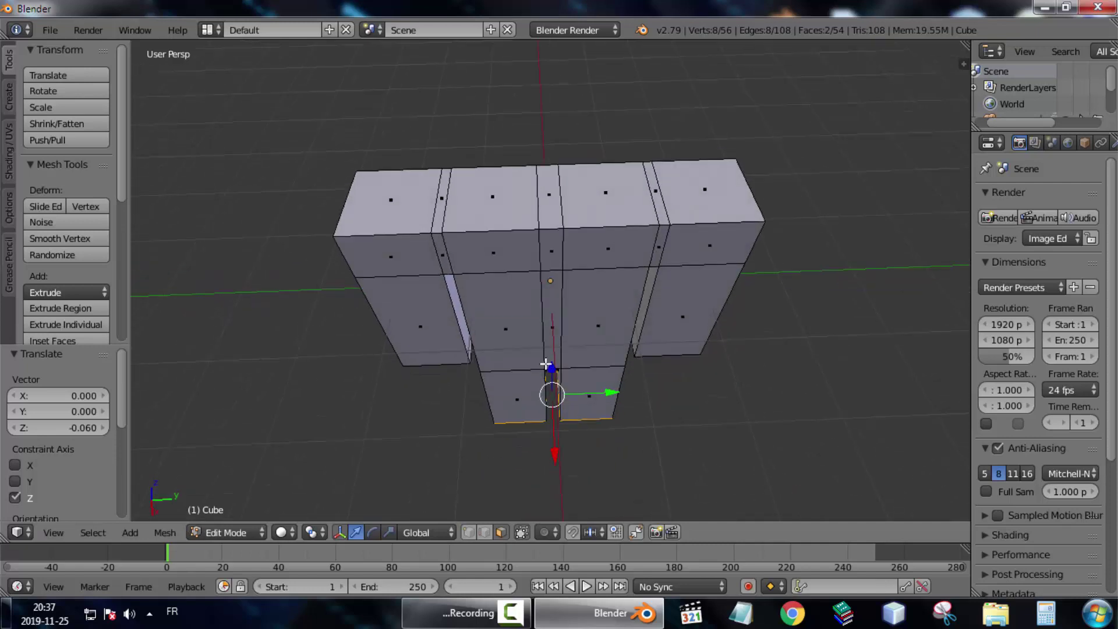
{"action": "right_click", "coordinate": [542, 202]}
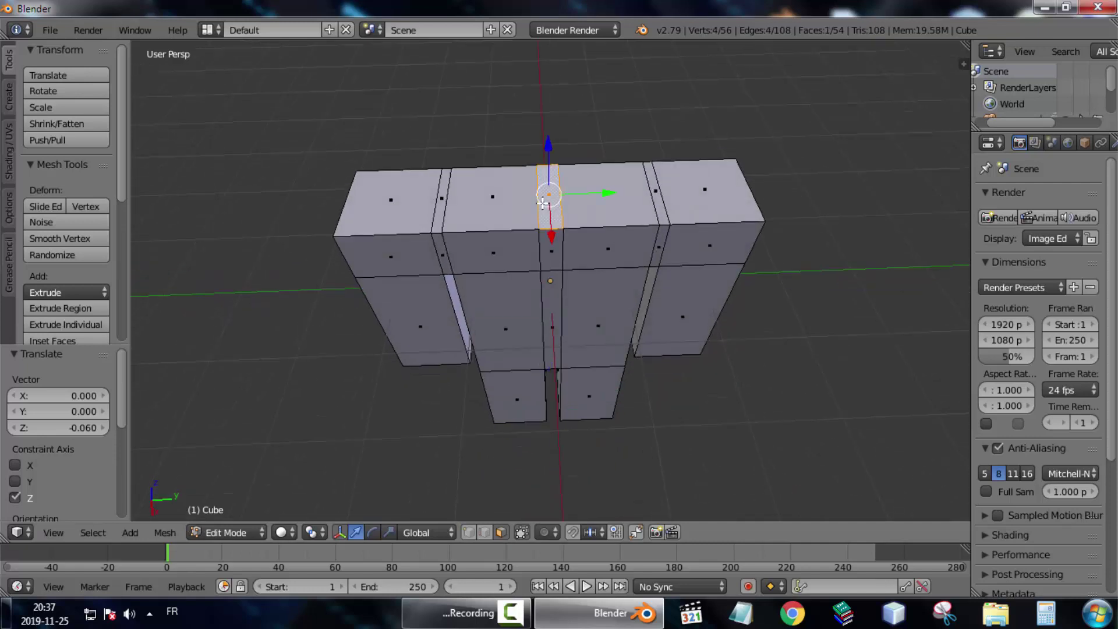
{"action": "left_click", "coordinate": [389, 533]}
{"action": "left_click_drag", "start_coordinate": [603, 189], "coordinate": [850, 177]}
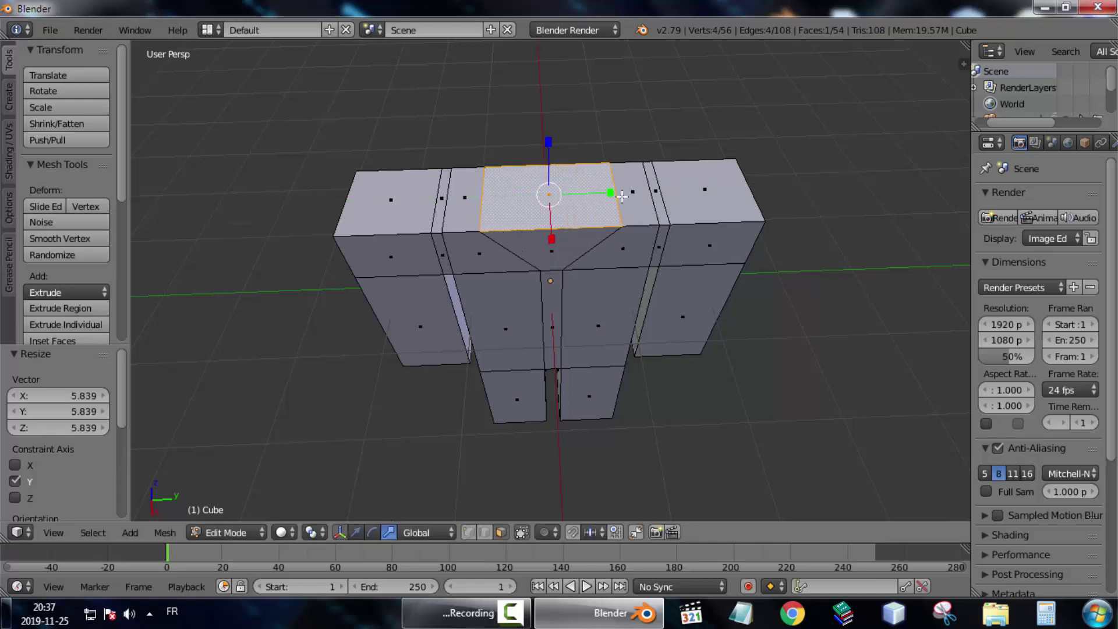
{"action": "left_click_drag", "start_coordinate": [606, 193], "coordinate": [594, 198]}
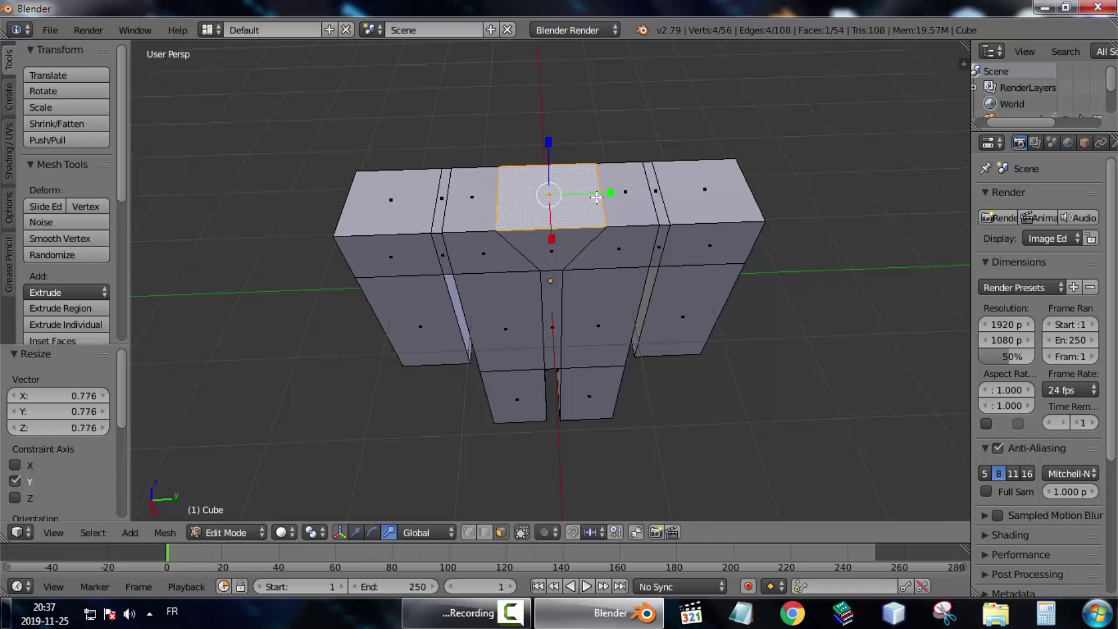
{"action": "key", "text": "e"}
{"action": "left_click", "coordinate": [599, 181]}
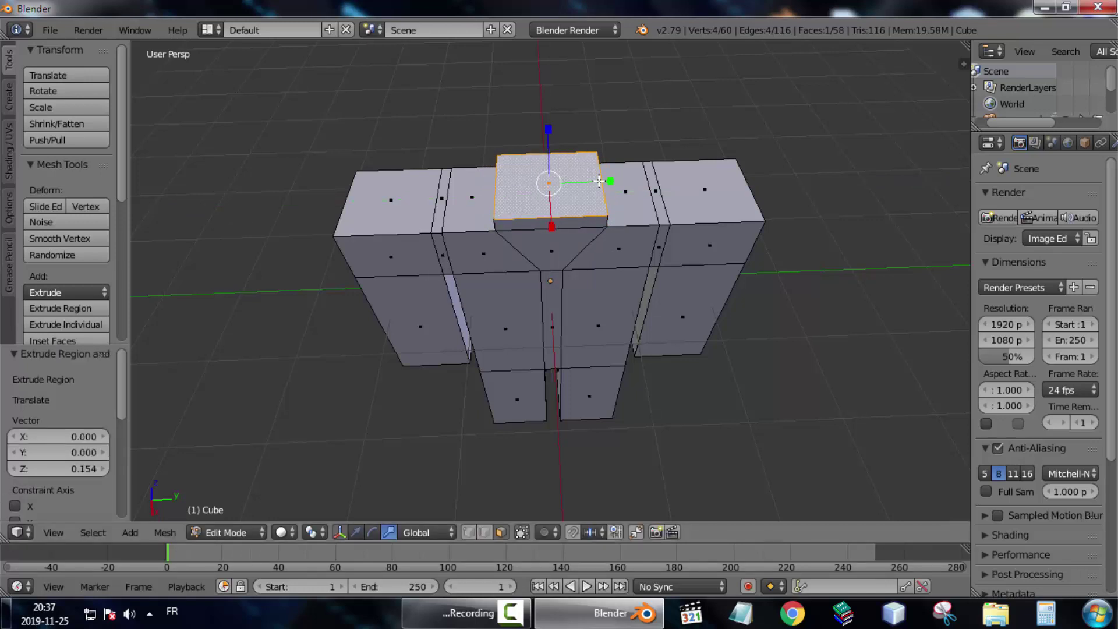
Extrude the neck's top face up by about 0.095 and scale the new face by about 1.464
{"action": "key", "text": "s"}
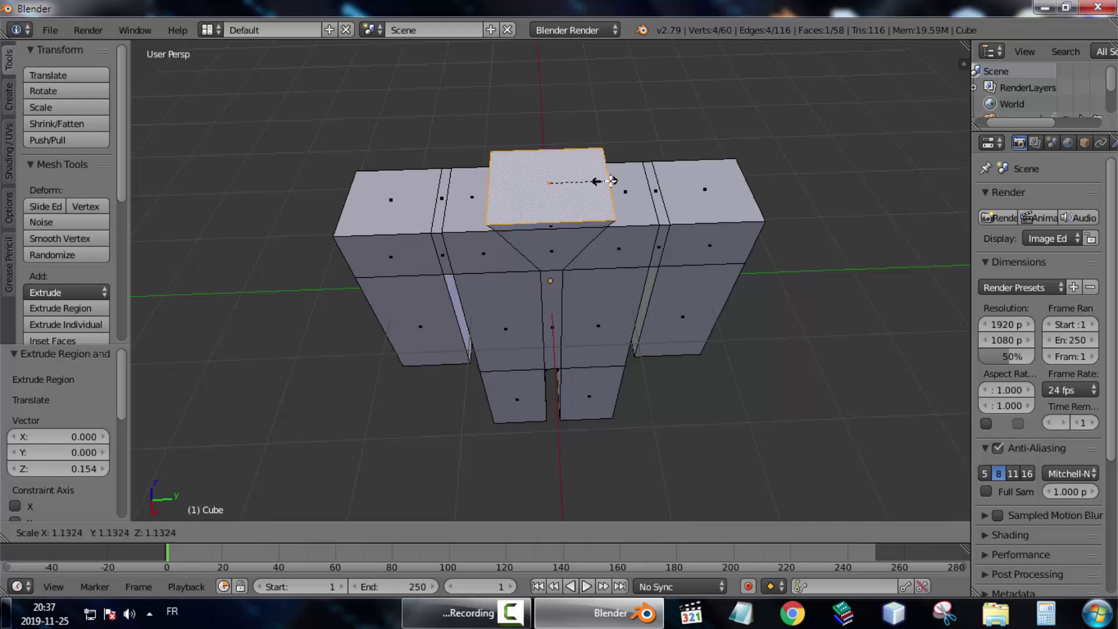
{"action": "right_click", "coordinate": [607, 181]}
{"action": "key", "text": "e"}
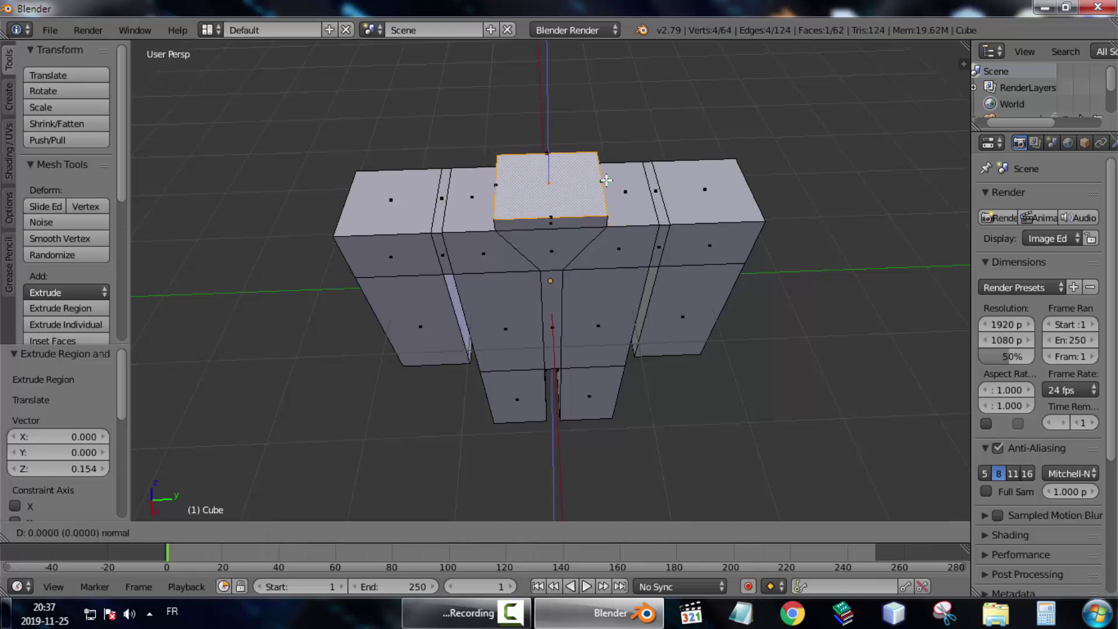
{"action": "left_click", "coordinate": [608, 173]}
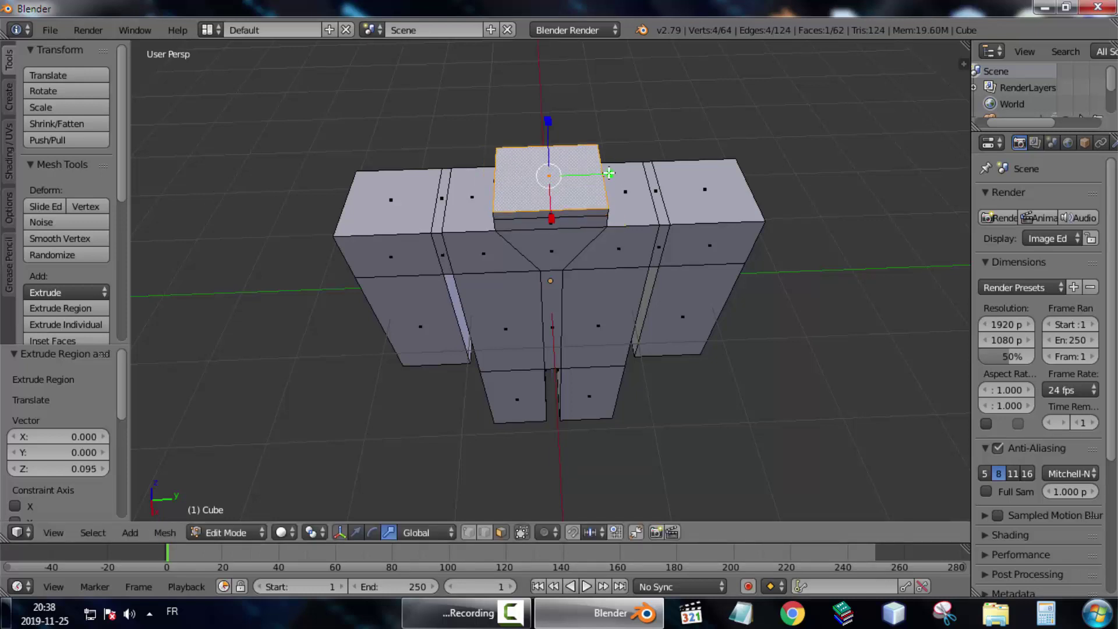
{"action": "key", "text": "s"}
{"action": "left_click", "coordinate": [655, 181]}
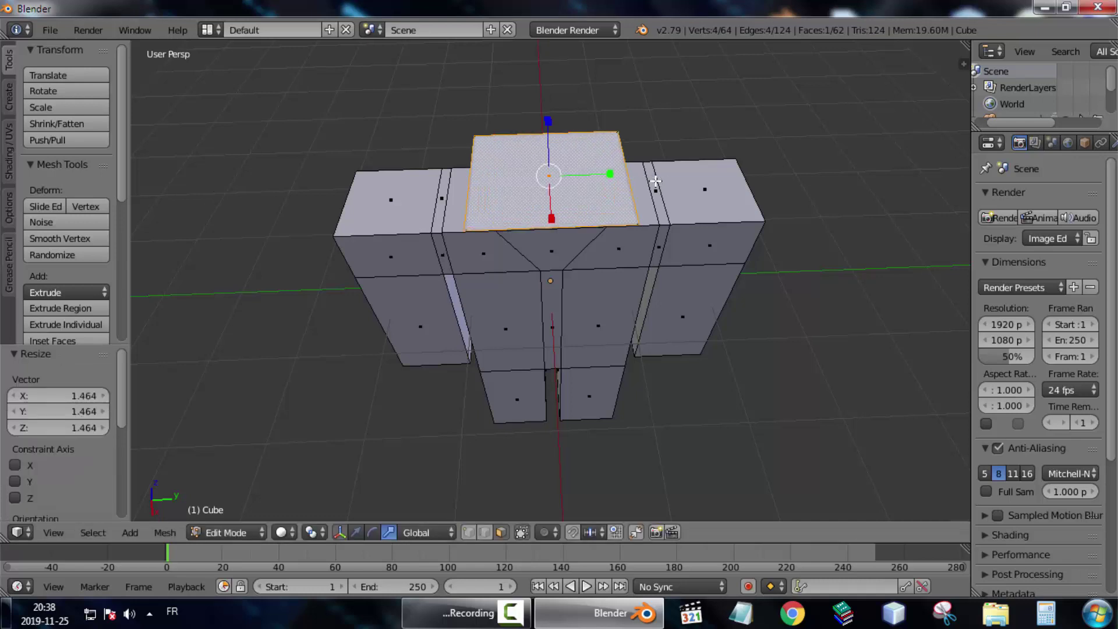
Extrude the enlarged top face up by about 0.947 to form the head, and raise it another 0.205 along Z
{"action": "key", "text": "e"}
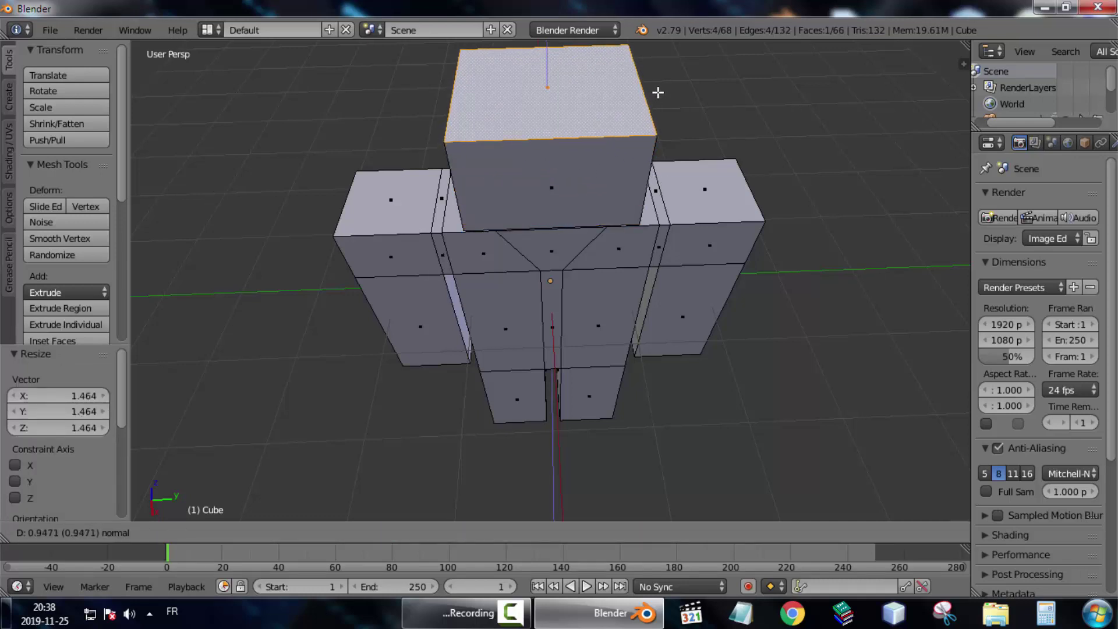
{"action": "left_click", "coordinate": [638, 139]}
{"action": "scroll", "coordinate": [638, 139], "scroll_direction": "down", "scroll_amount": 6}
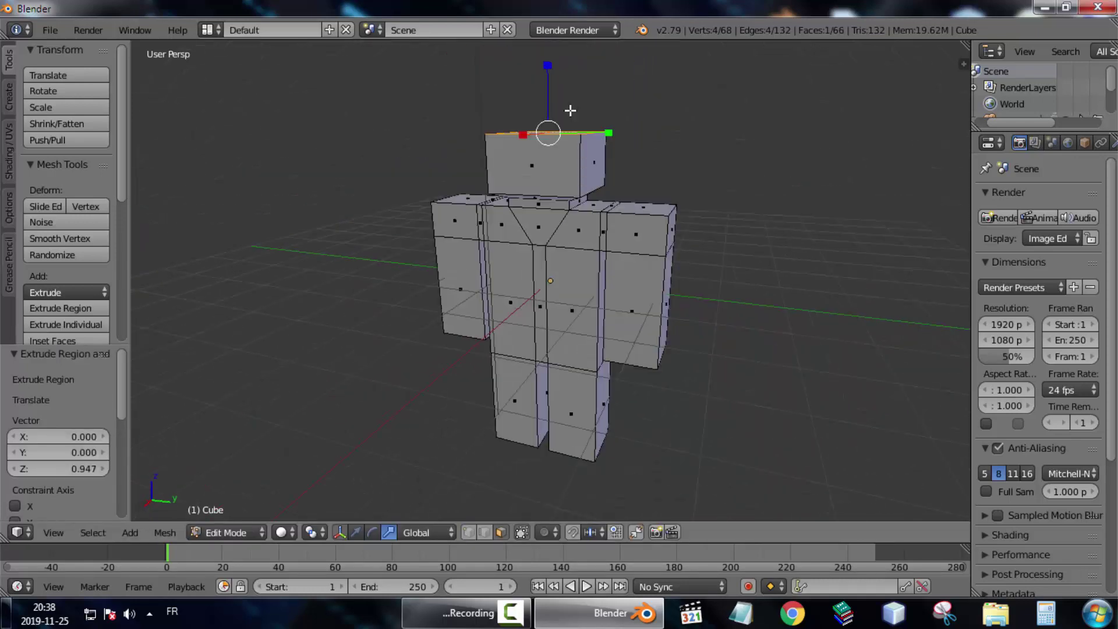
{"action": "middle_click_drag", "start_coordinate": [571, 107], "coordinate": [709, 120]}
{"action": "left_click", "coordinate": [357, 532]}
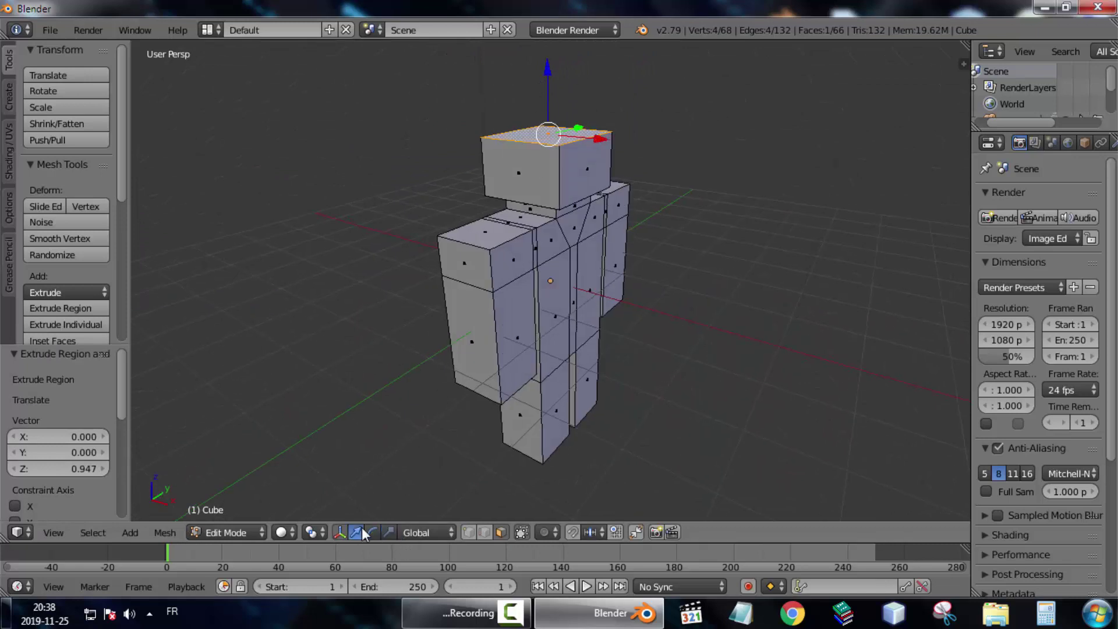
{"action": "left_click_drag", "start_coordinate": [548, 93], "coordinate": [547, 74]}
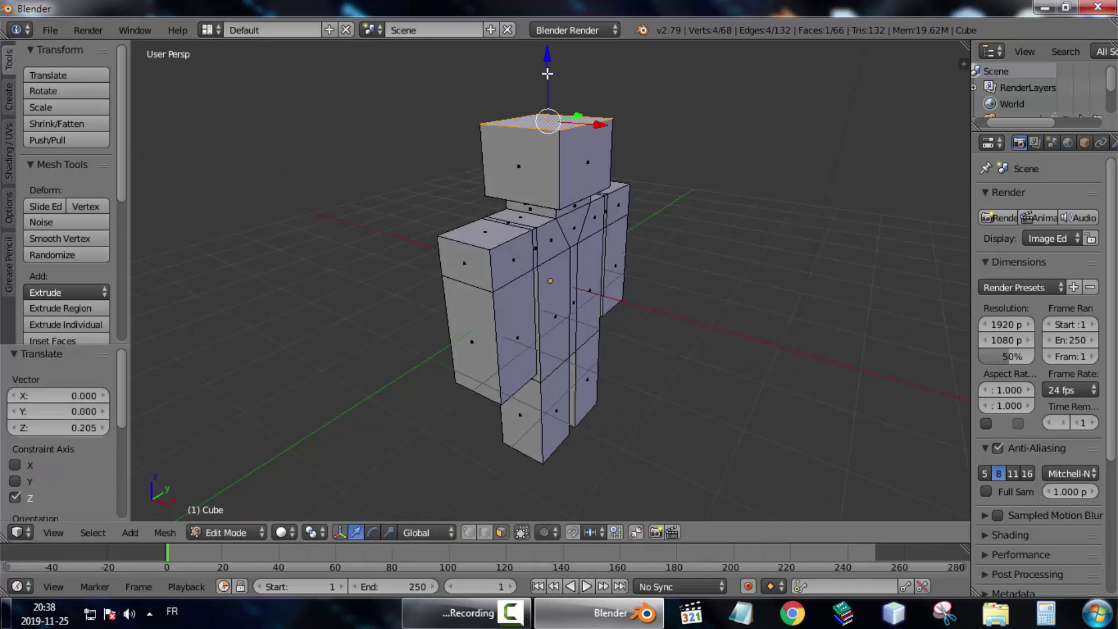
Extrude the head's top face up by about 0.210 and scale it by about 0.749 to taper the crown
{"action": "key", "text": "e"}
{"action": "left_click", "coordinate": [555, 60]}
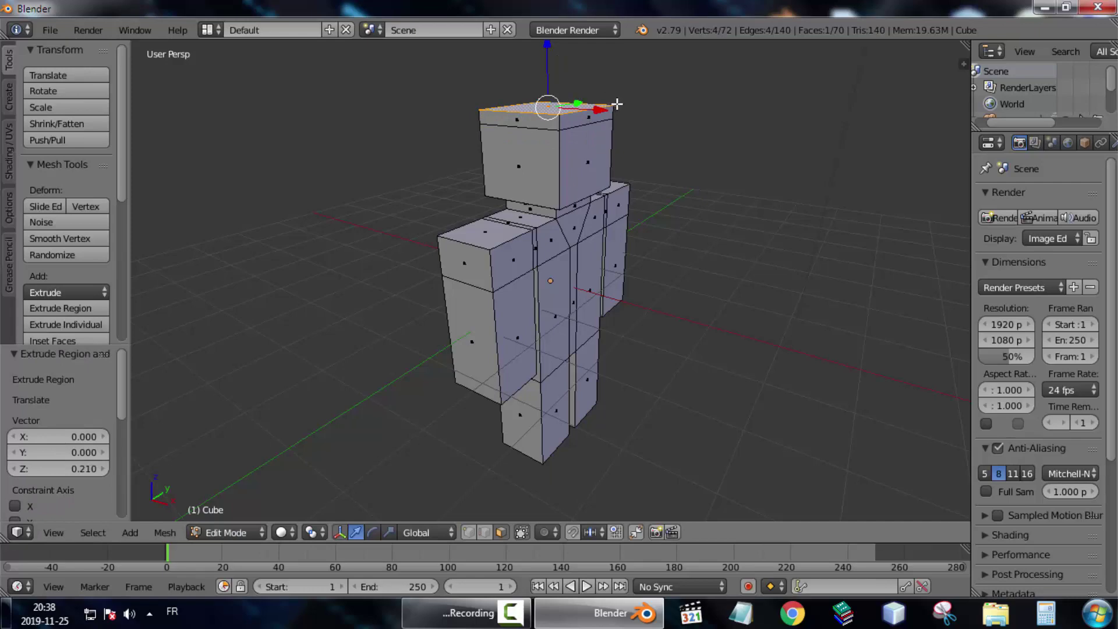
{"action": "key", "text": "s"}
{"action": "left_click", "coordinate": [599, 102]}
Lengthen the legs by moving the bottom faces of both down along Z by about 0.177
{"action": "middle_click_drag", "start_coordinate": [599, 103], "coordinate": [611, 346]}
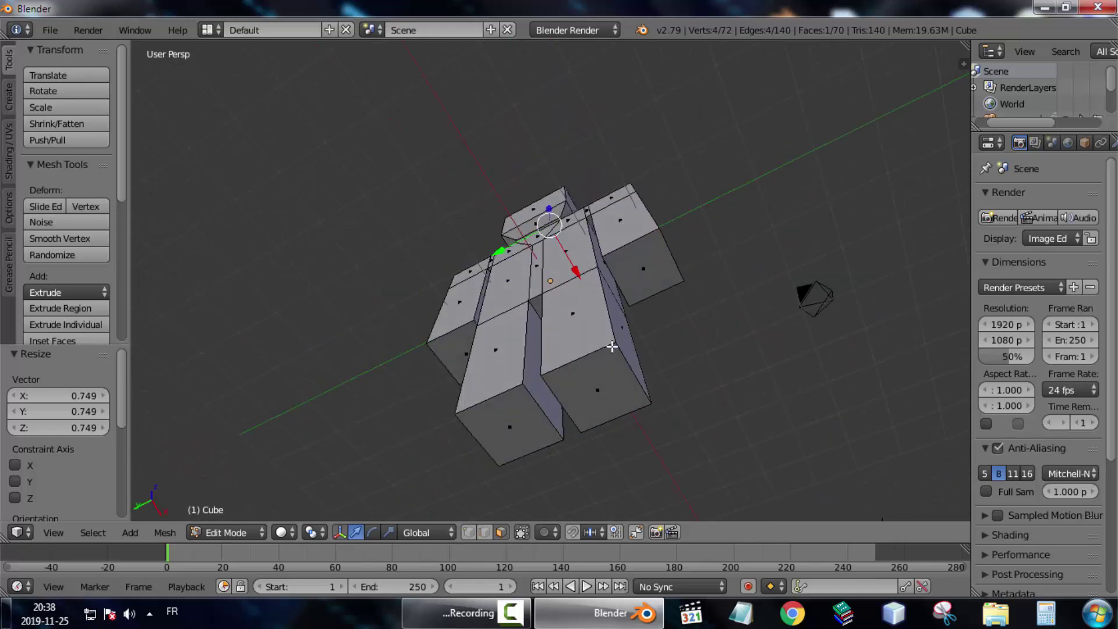
{"action": "right_click", "coordinate": [597, 389]}
{"action": "right_click", "coordinate": [496, 442], "text": "shift"}
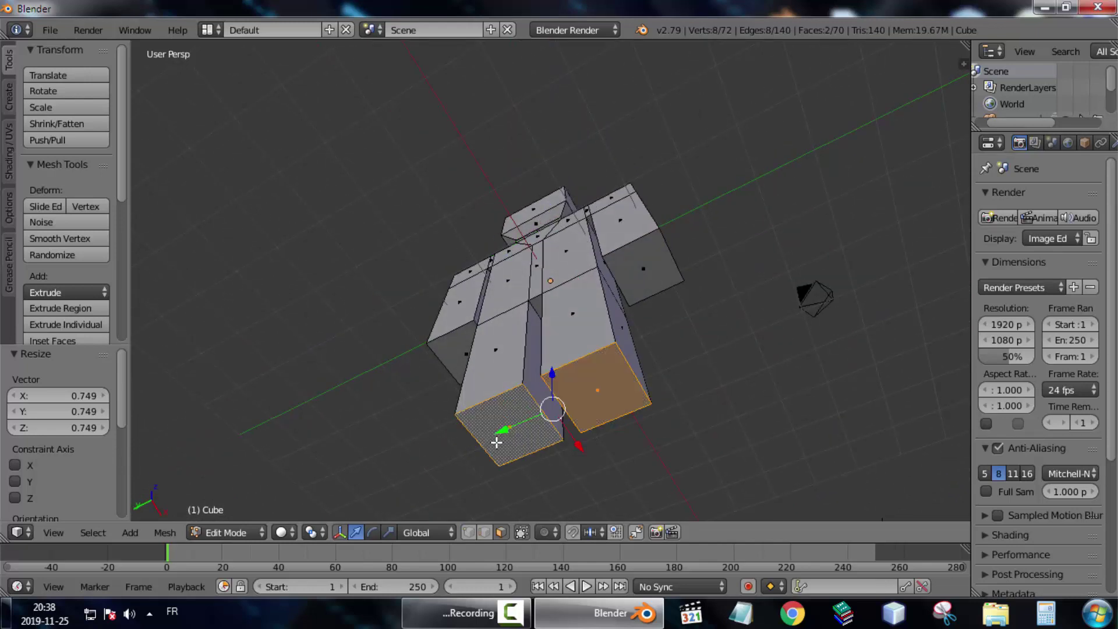
{"action": "left_click", "coordinate": [564, 389]}
{"action": "left_click_drag", "start_coordinate": [552, 383], "coordinate": [549, 393]}
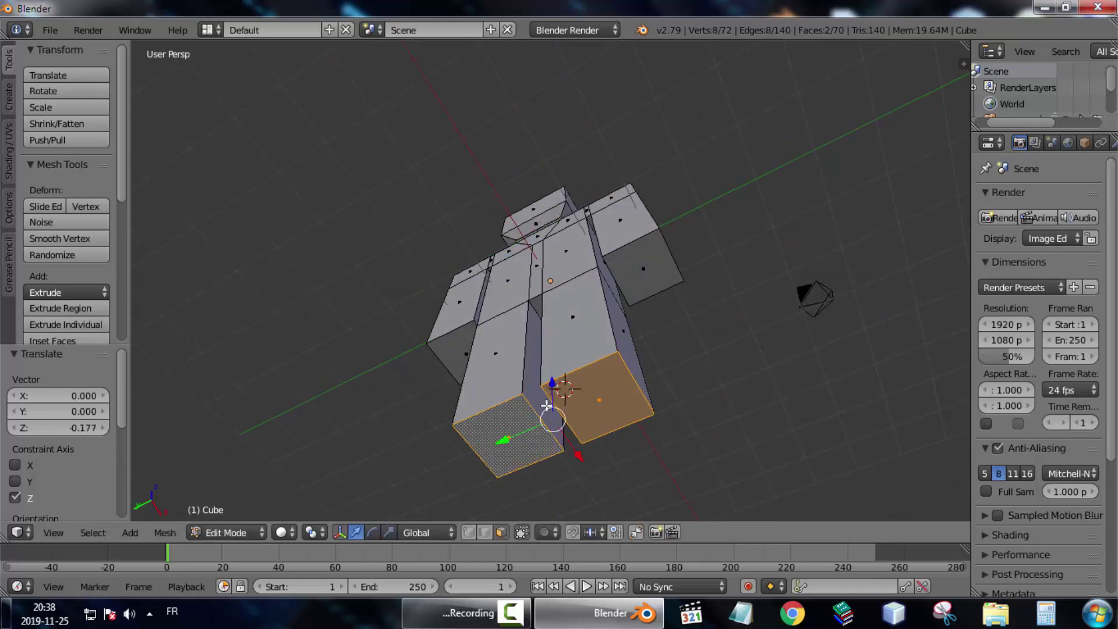
Examine the whole character in Object Mode and return to Edit Mode
{"action": "middle_click_drag", "start_coordinate": [546, 429], "coordinate": [532, 104]}
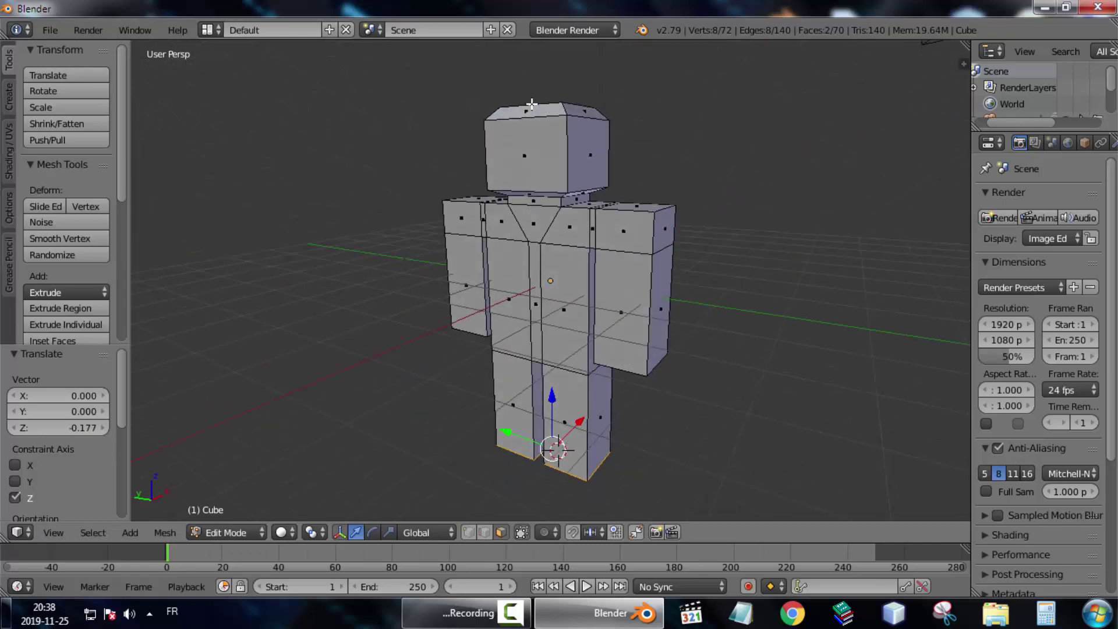
{"action": "left_click", "coordinate": [233, 533]}
{"action": "left_click", "coordinate": [239, 516]}
{"action": "middle_click_drag", "start_coordinate": [316, 362], "coordinate": [354, 399]}
{"action": "left_click", "coordinate": [226, 531]}
{"action": "left_click", "coordinate": [263, 512]}
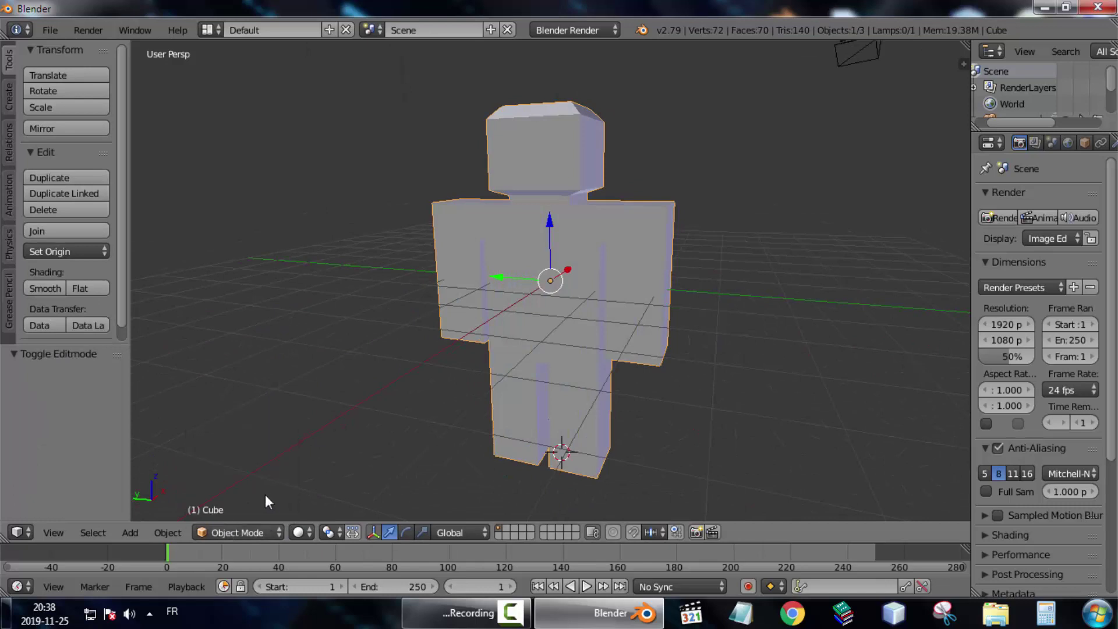
{"action": "left_click", "coordinate": [220, 530]}
{"action": "left_click", "coordinate": [232, 495]}
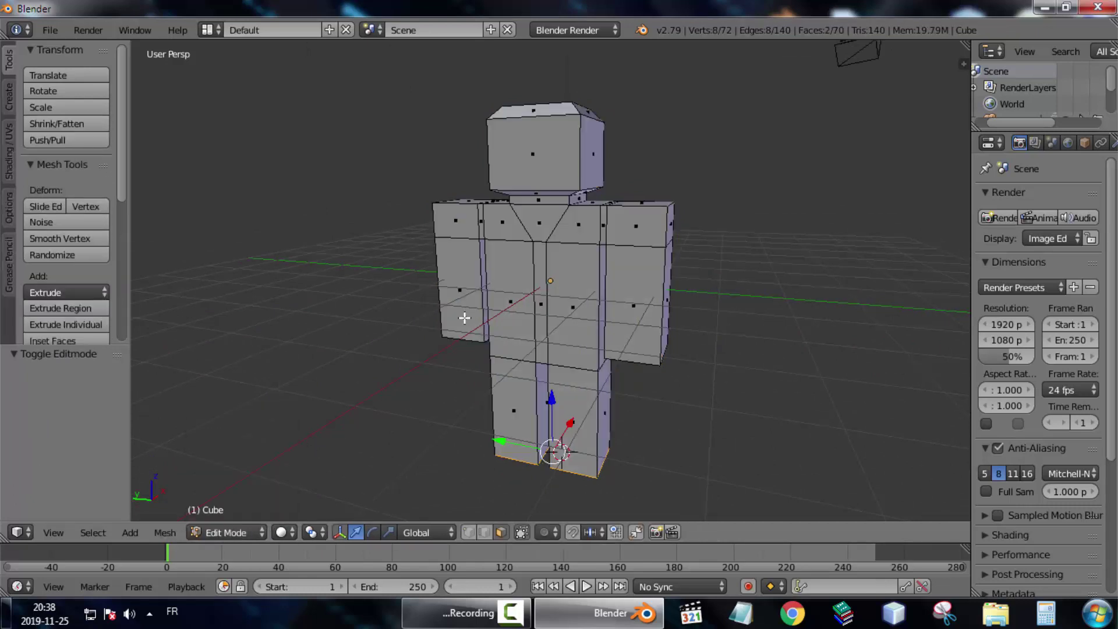
Try a horizontal loop cut around the hanging part of one arm, and undo it
{"action": "middle_click_drag", "start_coordinate": [464, 317], "coordinate": [393, 342]}
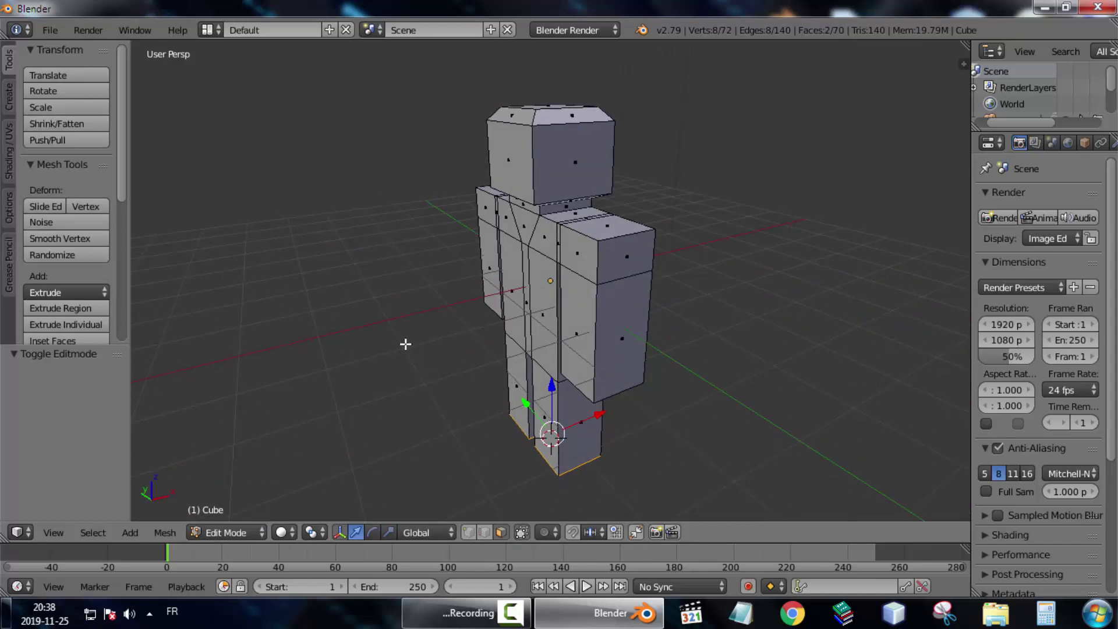
{"action": "key", "text": "ctrl+r"}
{"action": "left_click", "coordinate": [636, 305]}
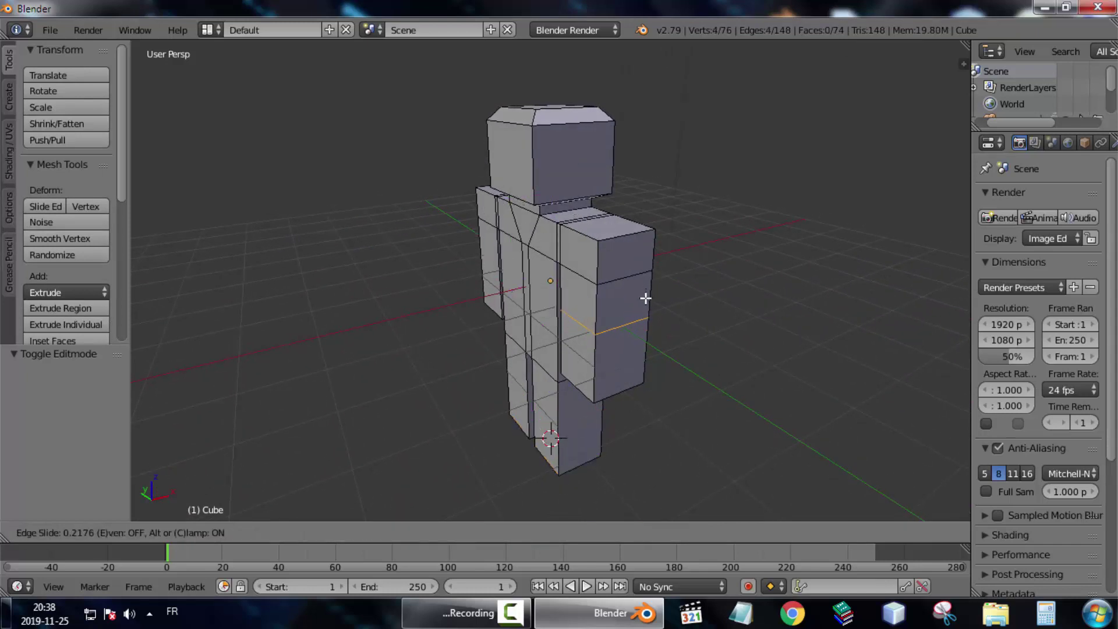
{"action": "left_click", "coordinate": [646, 299]}
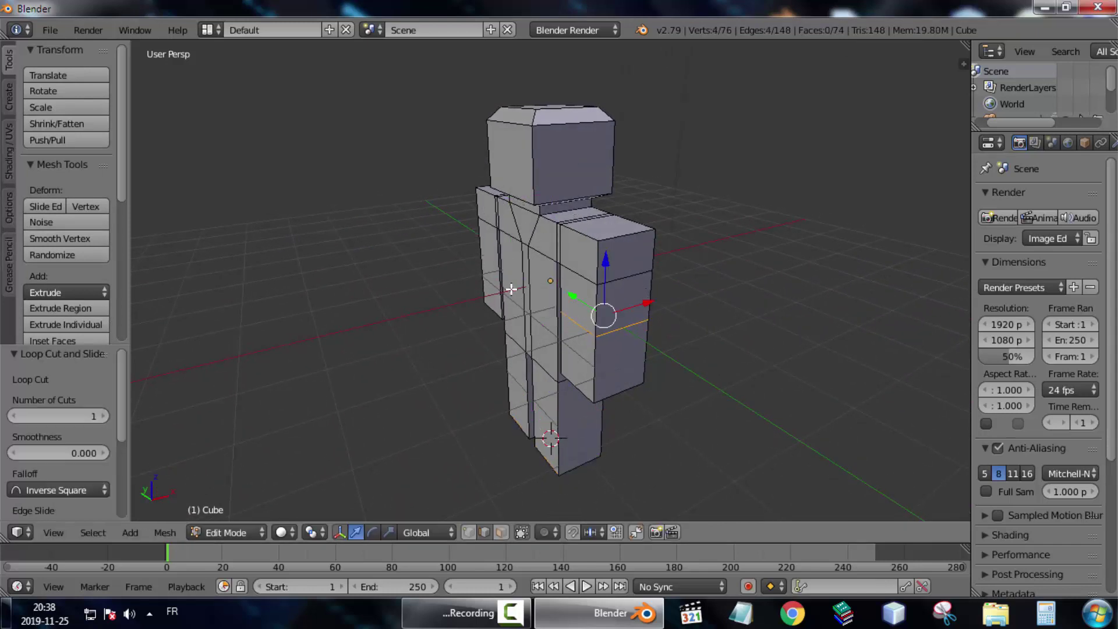
{"action": "key", "text": "ctrl+z"}
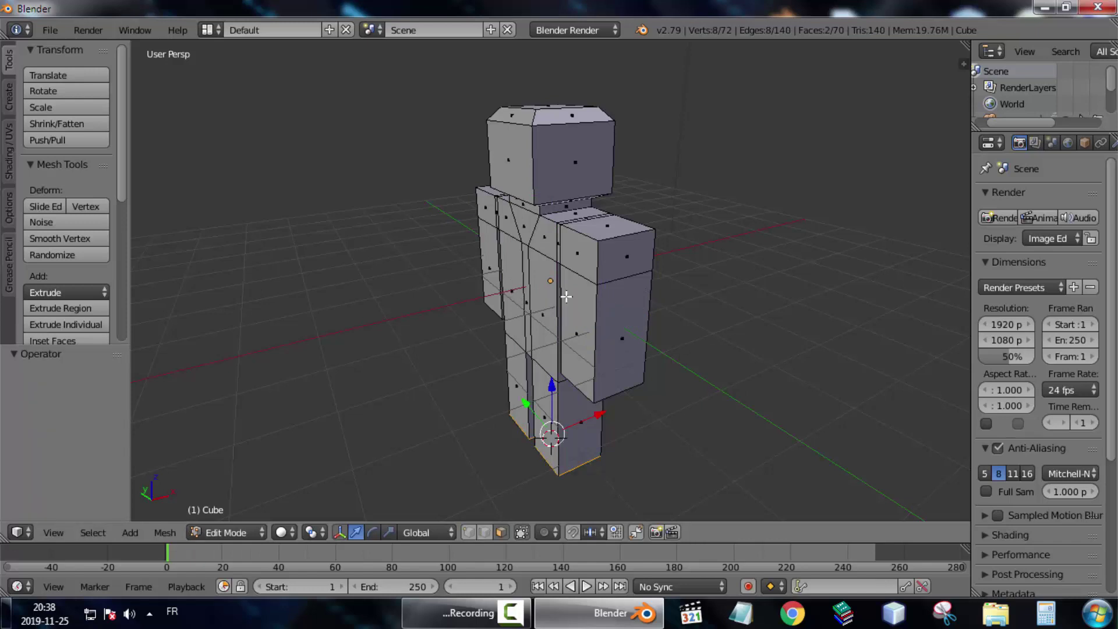
Add one horizontal loop cut around the hanging part of each arm, slightly above its middle
{"action": "key", "text": "ctrl+r"}
{"action": "left_click", "coordinate": [658, 298]}
{"action": "left_click", "coordinate": [658, 293]}
{"action": "middle_click_drag", "start_coordinate": [429, 302], "coordinate": [427, 305]}
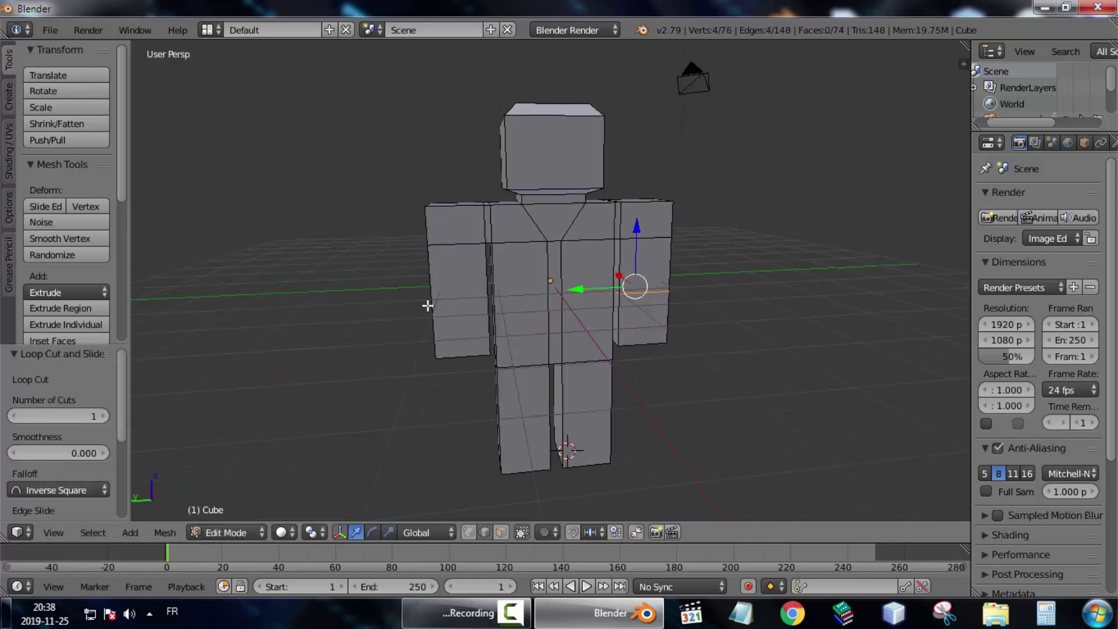
{"action": "key", "text": "ctrl+r"}
{"action": "left_click", "coordinate": [412, 300]}
{"action": "left_click", "coordinate": [412, 299]}
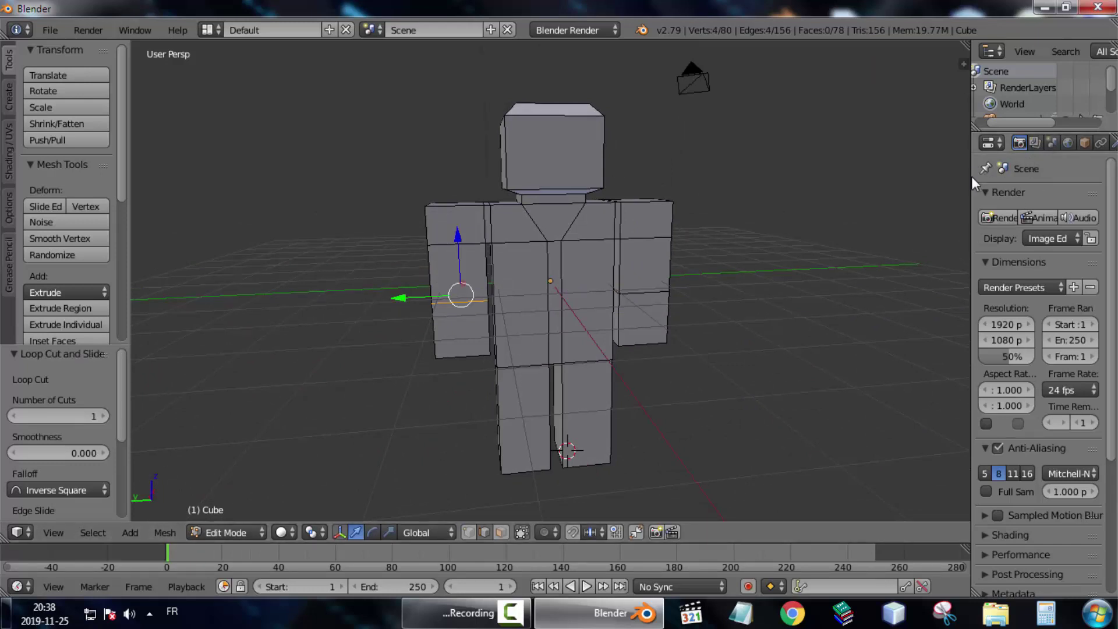
Widen the properties editor beside the 3D view and set the mesh selection mode to faces
{"action": "left_click_drag", "start_coordinate": [971, 176], "coordinate": [893, 175]}
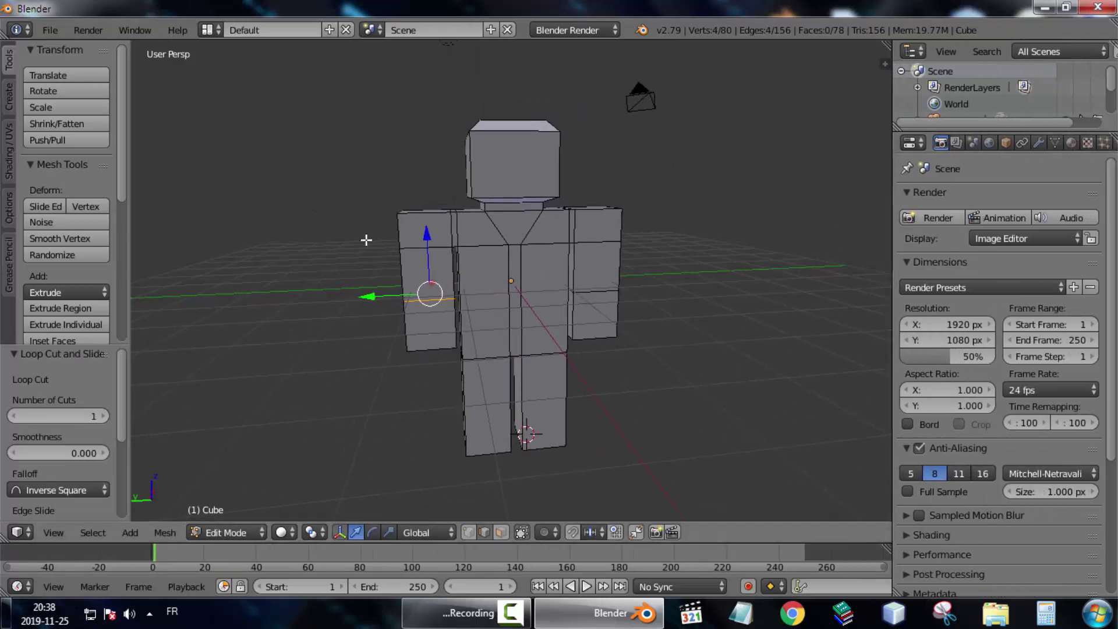
{"action": "middle_click_drag", "start_coordinate": [367, 239], "coordinate": [351, 265]}
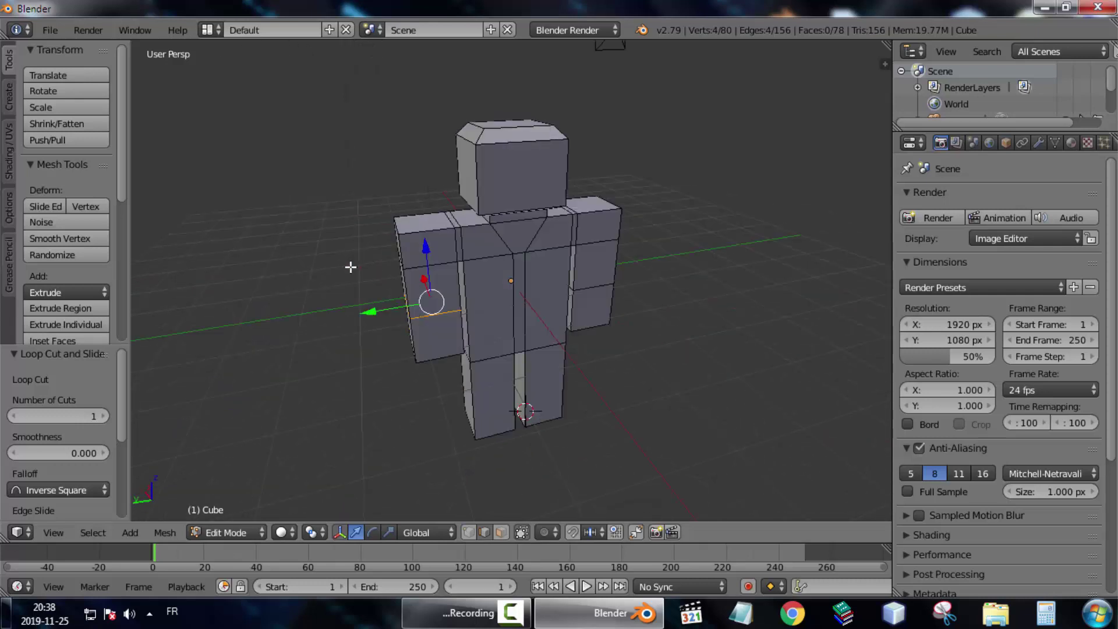
{"action": "left_click", "coordinate": [501, 532]}
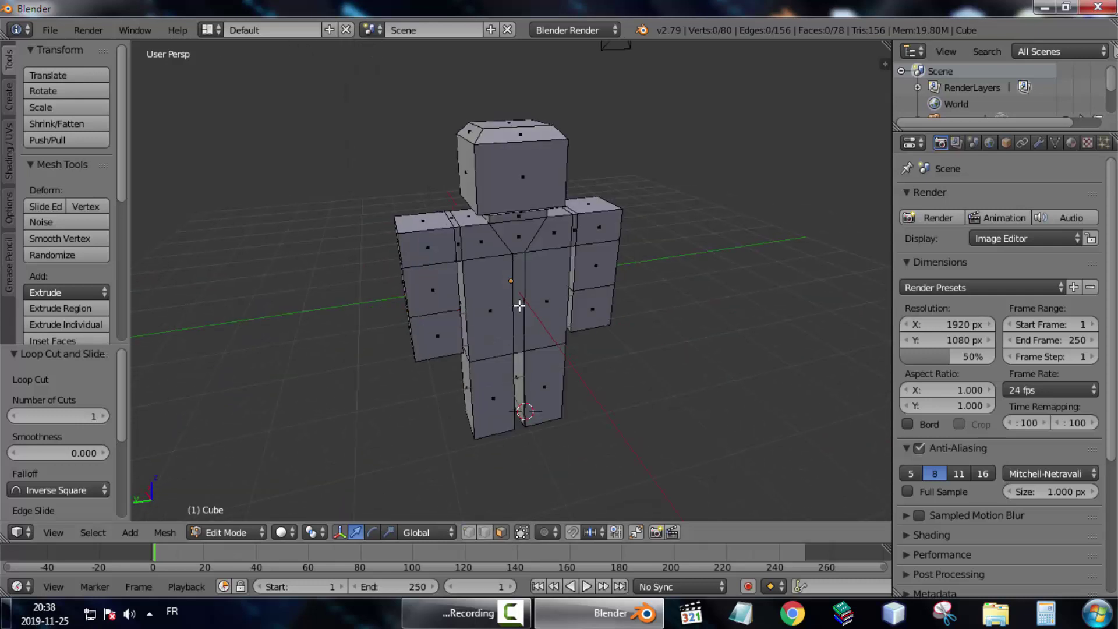
Select the neck's front face together with the six front faces of the torso
{"action": "right_click", "coordinate": [516, 216]}
{"action": "right_click", "coordinate": [550, 236], "text": "shift"}
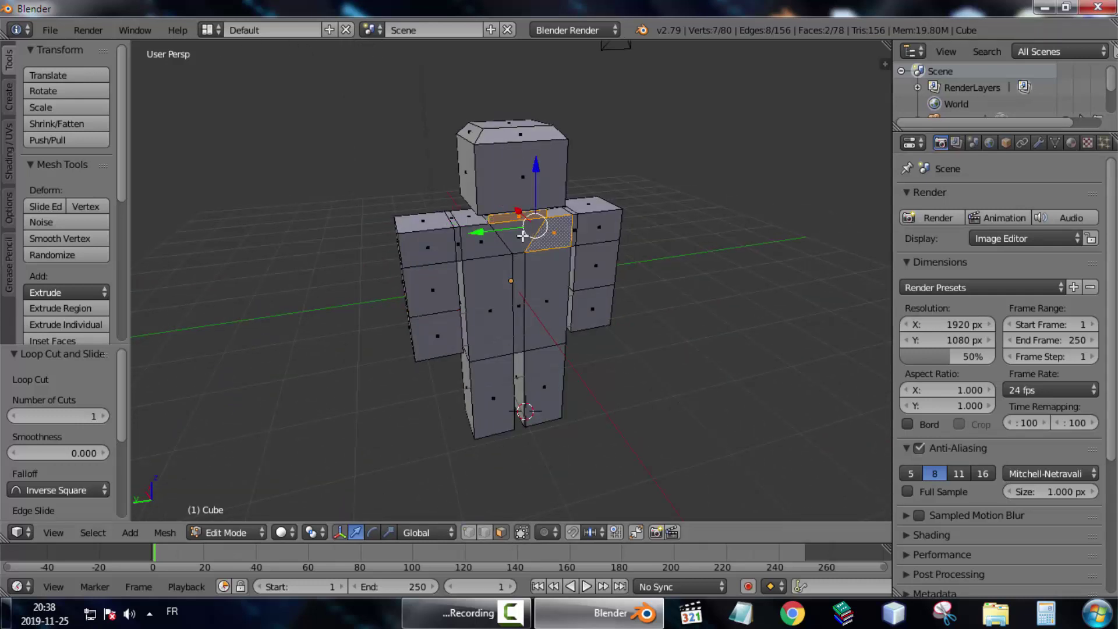
{"action": "right_click", "coordinate": [519, 238], "text": "shift"}
{"action": "right_click", "coordinate": [487, 248], "text": "shift"}
{"action": "right_click", "coordinate": [488, 283], "text": "shift"}
{"action": "right_click", "coordinate": [517, 282], "text": "shift"}
{"action": "right_click", "coordinate": [562, 271], "text": "shift"}
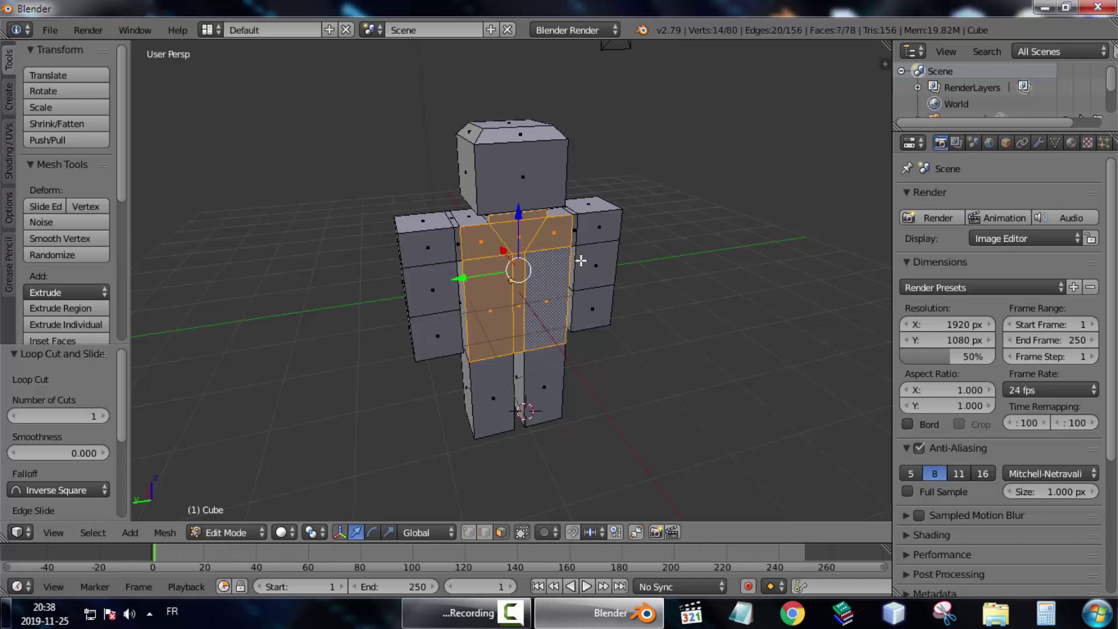
Add the upper front faces of both arms to the selected torso faces
{"action": "right_click", "coordinate": [582, 260], "text": "shift"}
{"action": "right_click", "coordinate": [583, 239], "text": "shift"}
{"action": "right_click", "coordinate": [456, 246], "text": "shift"}
{"action": "right_click", "coordinate": [458, 243], "text": "shift"}
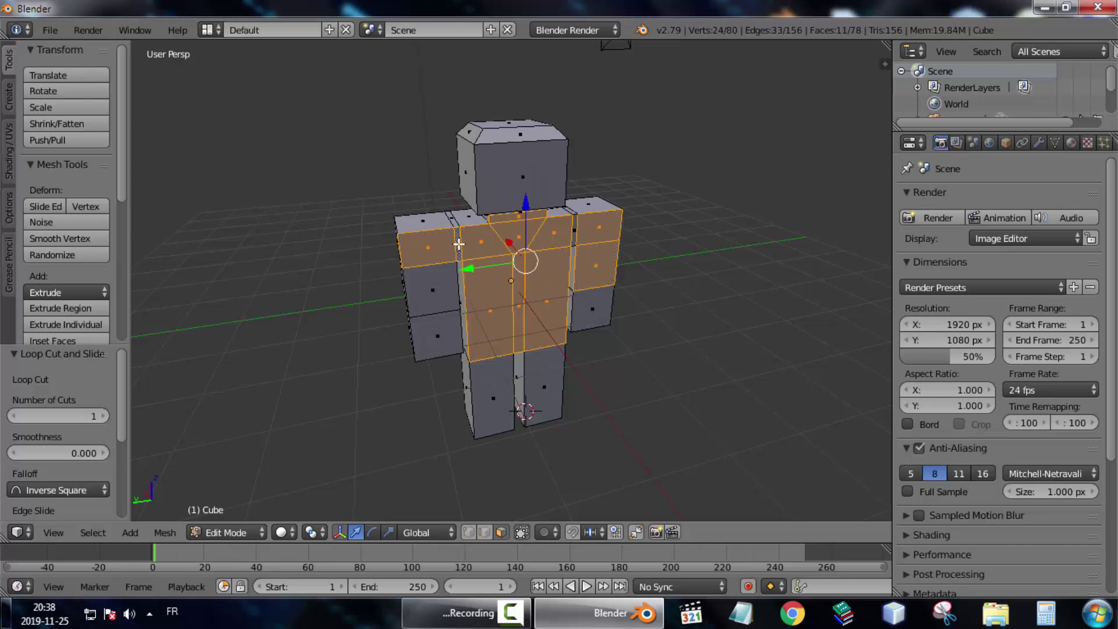
Extend the selection over one arm's shoulder top, its three outer side faces and its lower front faces
{"action": "middle_click_drag", "start_coordinate": [488, 269], "coordinate": [503, 288]}
{"action": "right_click", "coordinate": [472, 271], "text": "shift"}
{"action": "right_click", "coordinate": [483, 244], "text": "shift"}
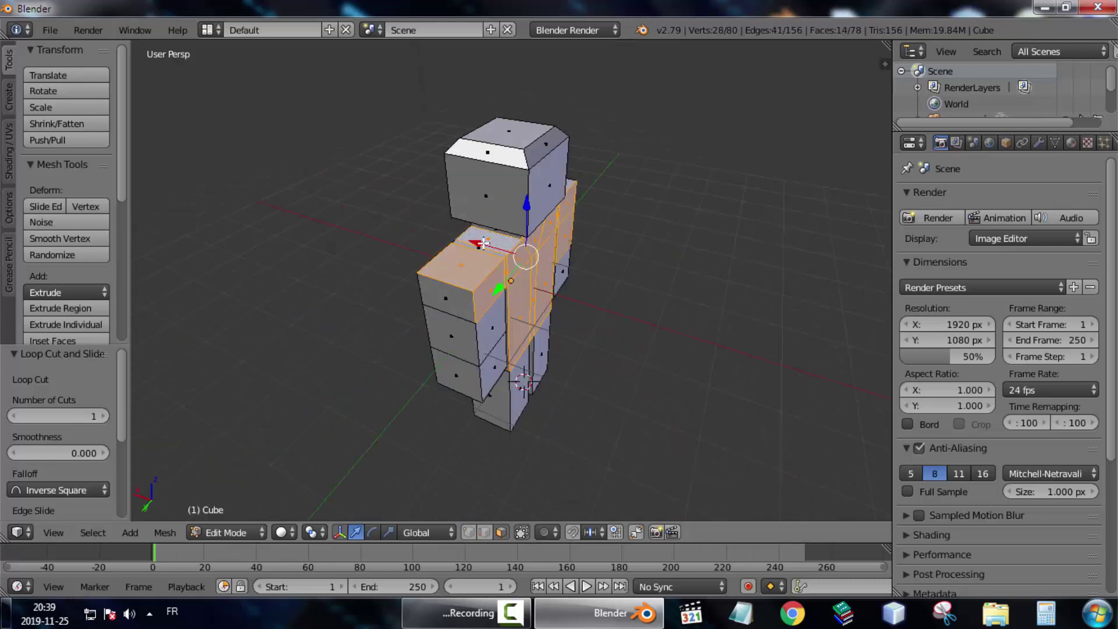
{"action": "right_click", "coordinate": [481, 244], "text": "shift"}
{"action": "right_click", "coordinate": [481, 248], "text": "shift"}
{"action": "right_click", "coordinate": [486, 238], "text": "shift"}
{"action": "right_click", "coordinate": [448, 301], "text": "shift"}
{"action": "right_click", "coordinate": [452, 337], "text": "shift"}
{"action": "right_click", "coordinate": [459, 374], "text": "shift"}
{"action": "right_click", "coordinate": [492, 326], "text": "shift"}
{"action": "right_click", "coordinate": [494, 370], "text": "shift"}
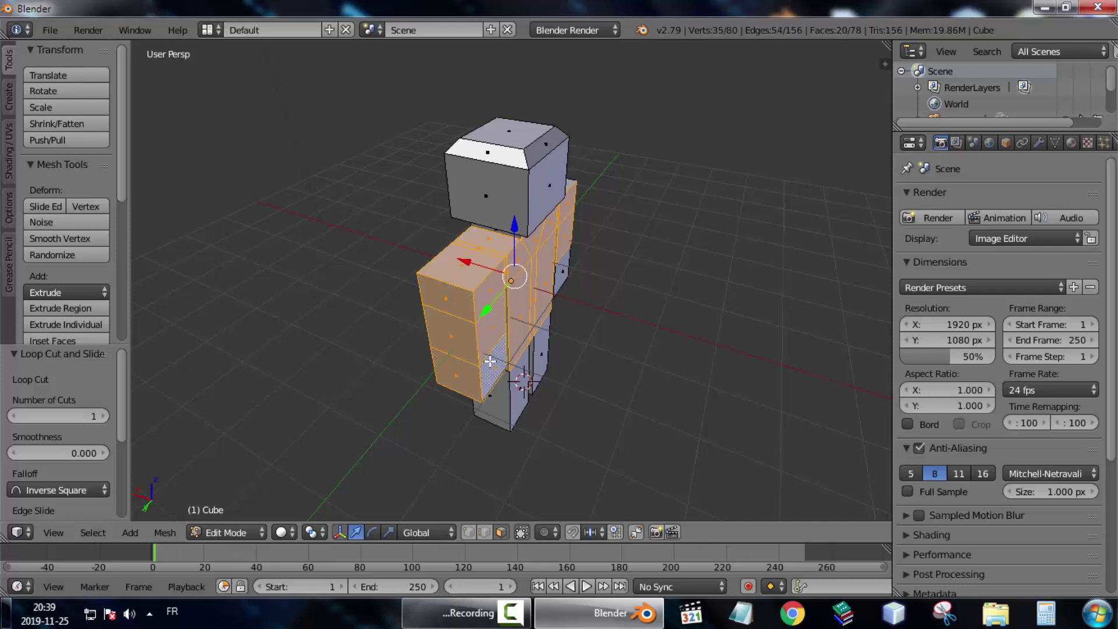
Extend the selection to the upper and middle back faces of the same arm
{"action": "middle_click_drag", "start_coordinate": [495, 369], "coordinate": [572, 245]}
{"action": "right_click", "coordinate": [571, 246], "text": "shift"}
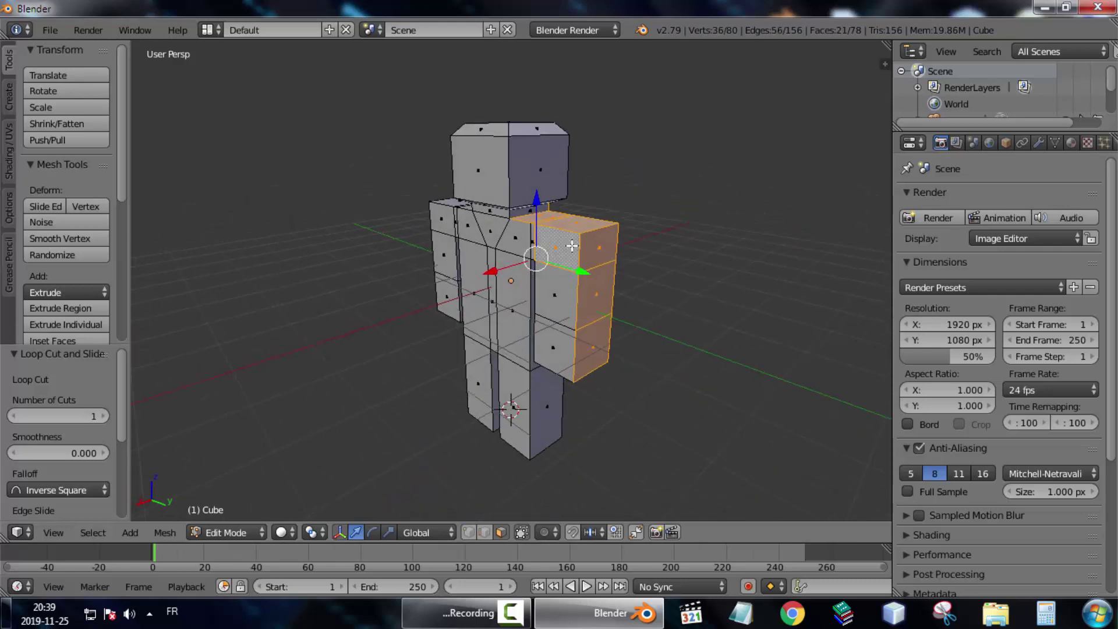
{"action": "right_click", "coordinate": [557, 301], "text": "shift"}
{"action": "right_click", "coordinate": [546, 358], "text": "shift"}
{"action": "middle_click_drag", "start_coordinate": [549, 328], "coordinate": [862, 305]}
{"action": "right_click", "coordinate": [550, 295], "text": "shift"}
{"action": "right_click", "coordinate": [552, 310], "text": "shift"}
{"action": "right_click", "coordinate": [554, 274], "text": "shift"}
{"action": "right_click", "coordinate": [525, 271], "text": "shift"}
{"action": "right_click", "coordinate": [460, 266], "text": "shift"}
Add the torso's back faces, including the narrow centre strip, to the selection
{"action": "right_click", "coordinate": [492, 216], "text": "shift"}
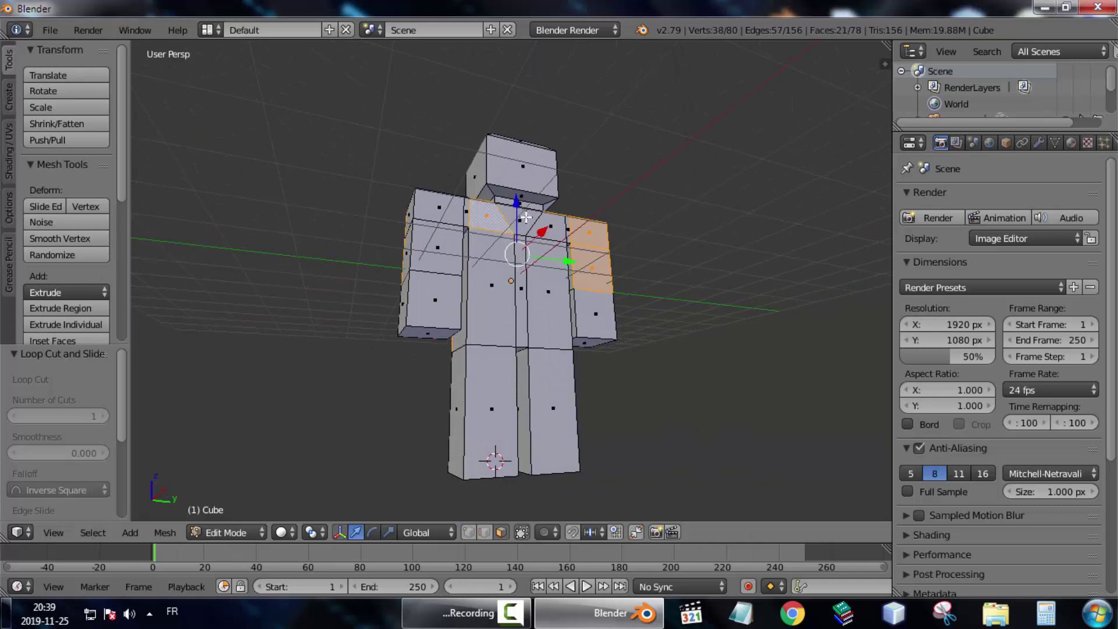
{"action": "right_click", "coordinate": [534, 219], "text": "shift"}
{"action": "right_click", "coordinate": [550, 221], "text": "shift"}
{"action": "right_click", "coordinate": [544, 269], "text": "shift"}
{"action": "right_click", "coordinate": [506, 279], "text": "shift"}
{"action": "right_click", "coordinate": [505, 286], "text": "shift"}
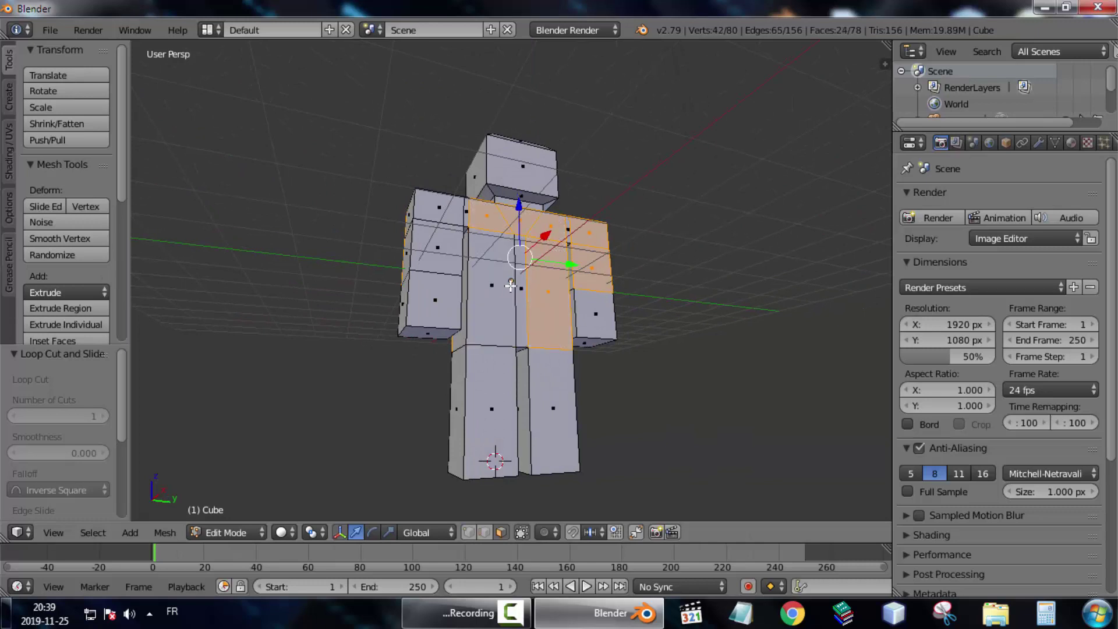
{"action": "right_click", "coordinate": [503, 286], "text": "shift"}
{"action": "right_click", "coordinate": [519, 286], "text": "shift"}
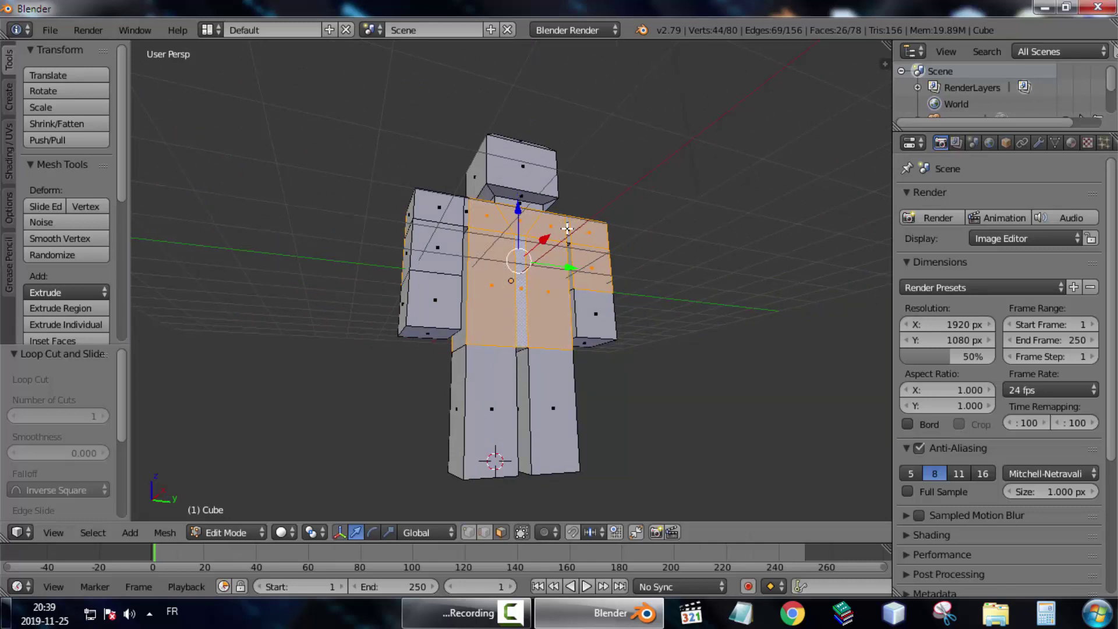
{"action": "right_click", "coordinate": [562, 228], "text": "shift"}
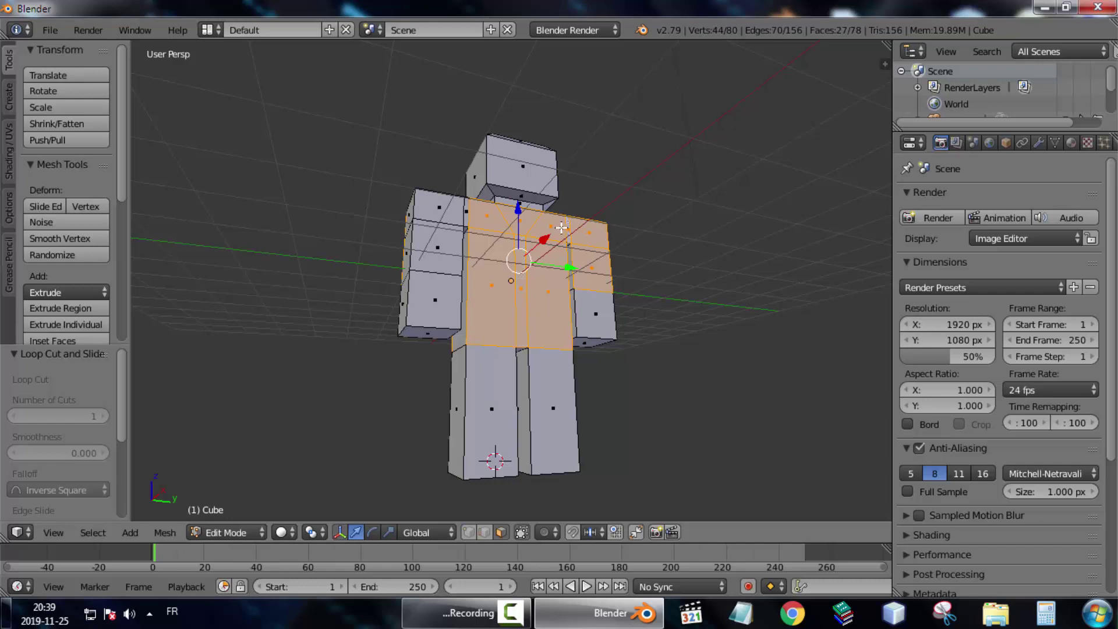
Add the narrow shoulder strip and the three back faces of the other arm to the selection
{"action": "right_click", "coordinate": [466, 212], "text": "shift"}
{"action": "right_click", "coordinate": [445, 209], "text": "shift"}
{"action": "right_click", "coordinate": [437, 251], "text": "shift"}
{"action": "right_click", "coordinate": [445, 304], "text": "shift"}
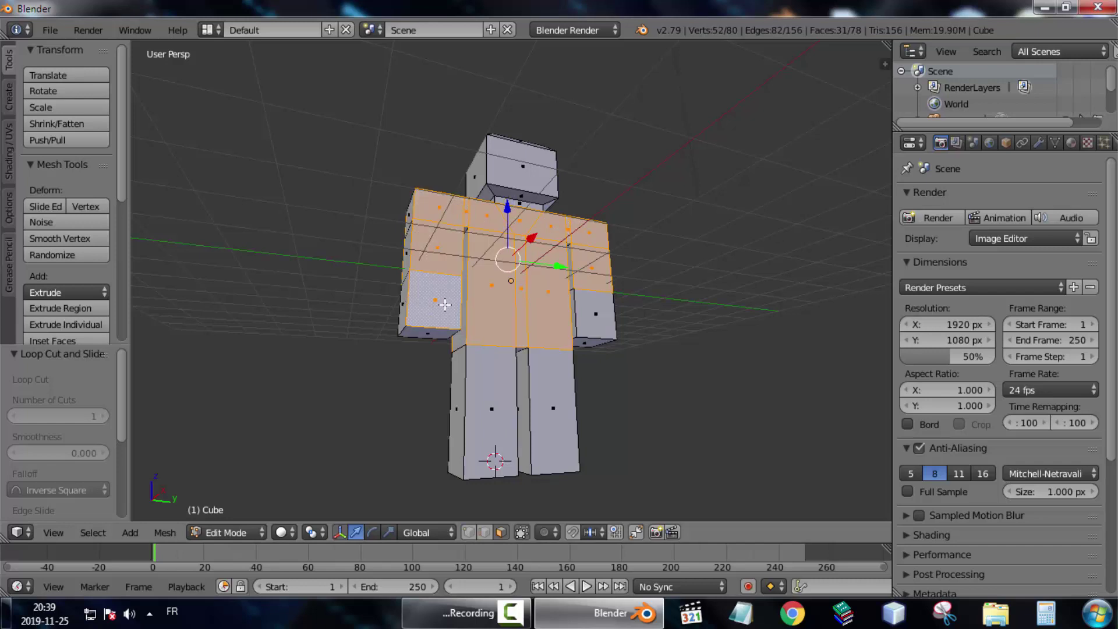
Adjust the arm part of the selection to cover the upper and middle faces while leaving out the hand face
{"action": "middle_click_drag", "start_coordinate": [445, 304], "coordinate": [518, 322]}
{"action": "right_click", "coordinate": [443, 198], "text": "shift"}
{"action": "right_click", "coordinate": [441, 239], "text": "shift"}
{"action": "right_click", "coordinate": [440, 294], "text": "shift"}
{"action": "right_click", "coordinate": [591, 298], "text": "shift"}
{"action": "right_click", "coordinate": [450, 291], "text": "shift"}
Add the narrow inner side faces in the gaps between the torso and both arms to the selection
{"action": "scroll", "coordinate": [414, 255], "scroll_direction": "up", "scroll_amount": 5}
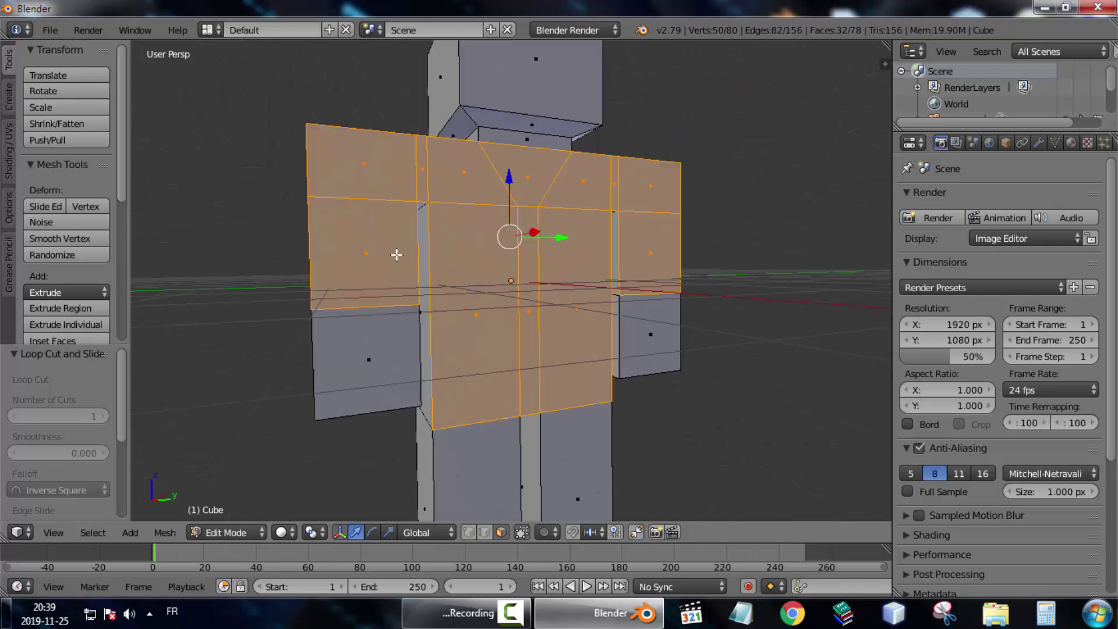
{"action": "right_click", "coordinate": [419, 239], "text": "shift"}
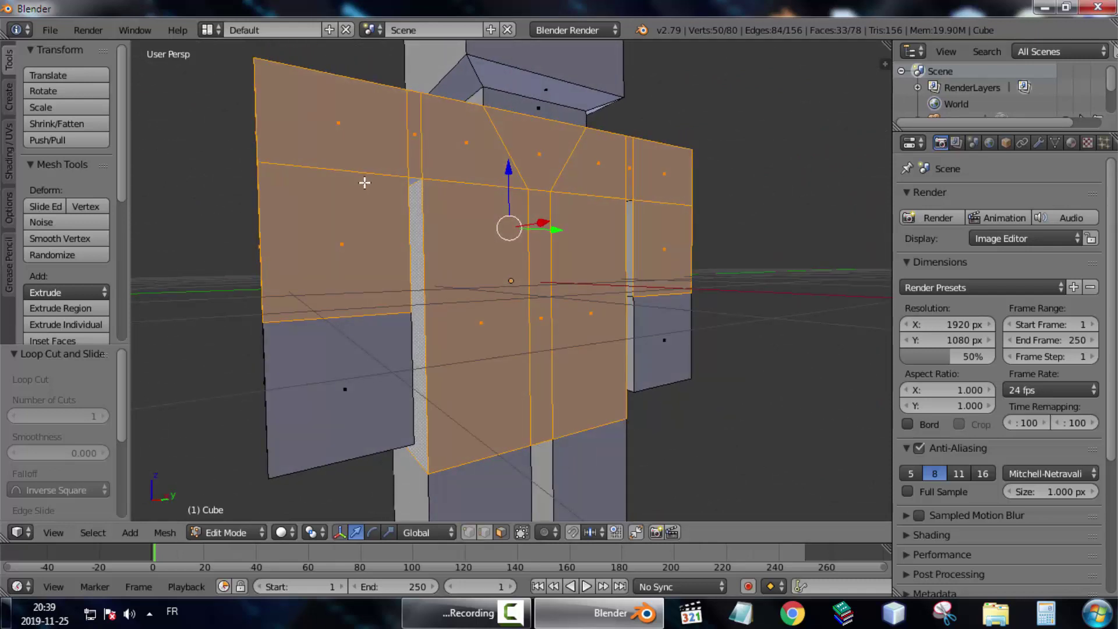
{"action": "scroll", "coordinate": [358, 175], "scroll_direction": "up", "scroll_amount": 4}
{"action": "right_click", "coordinate": [329, 131], "text": "shift"}
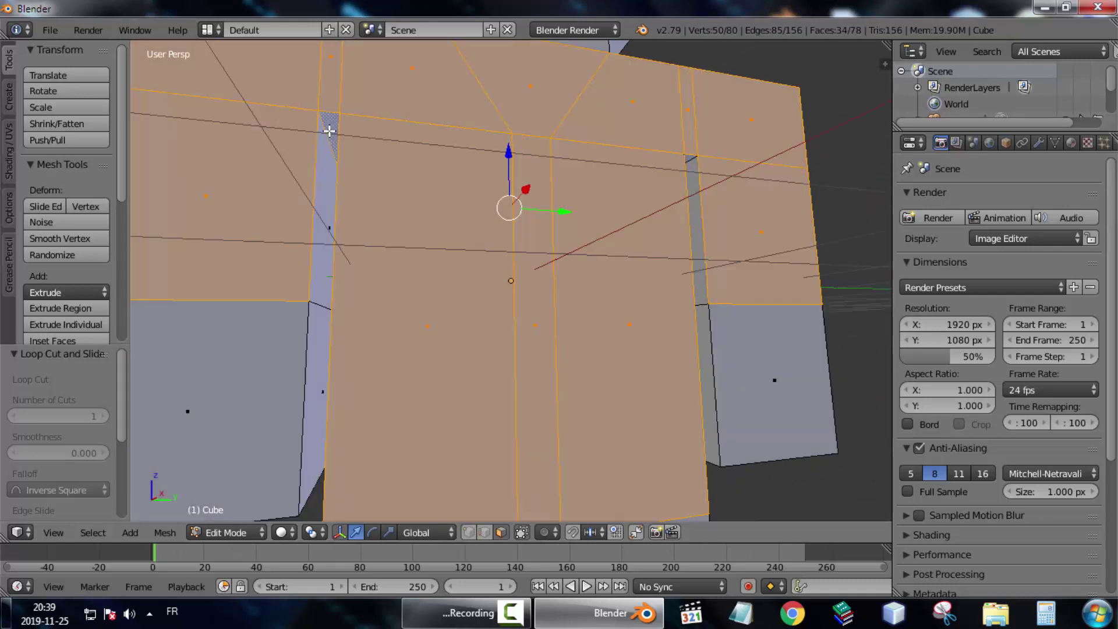
{"action": "right_click", "coordinate": [324, 163], "text": "shift"}
{"action": "right_click", "coordinate": [697, 218], "text": "shift"}
{"action": "middle_click_drag", "start_coordinate": [679, 225], "coordinate": [577, 245]}
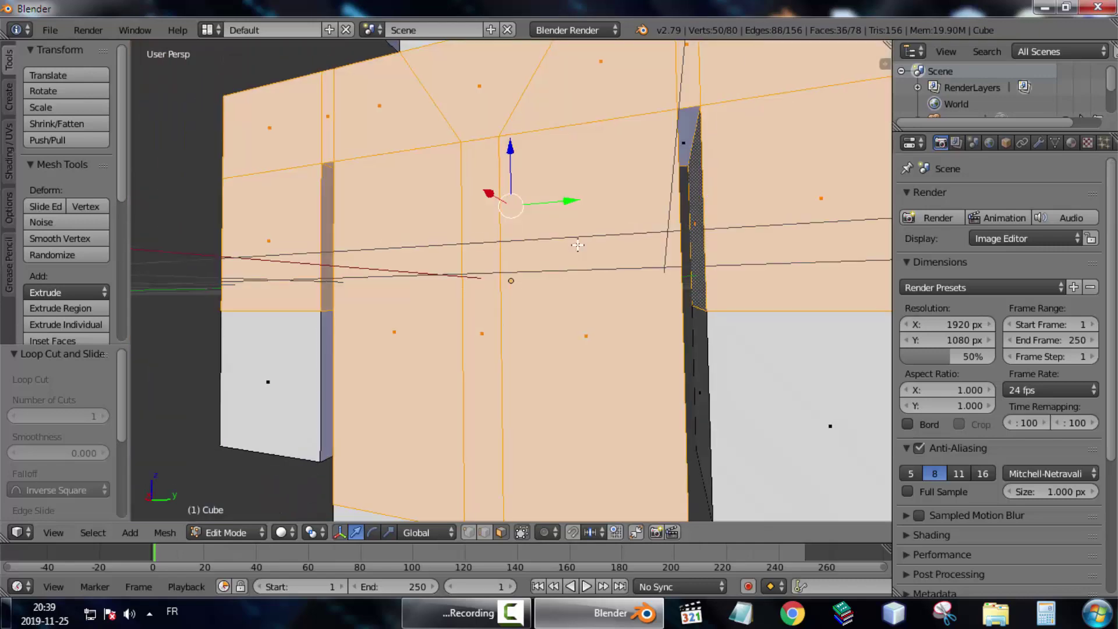
{"action": "middle_click_drag", "start_coordinate": [680, 194], "coordinate": [636, 214]}
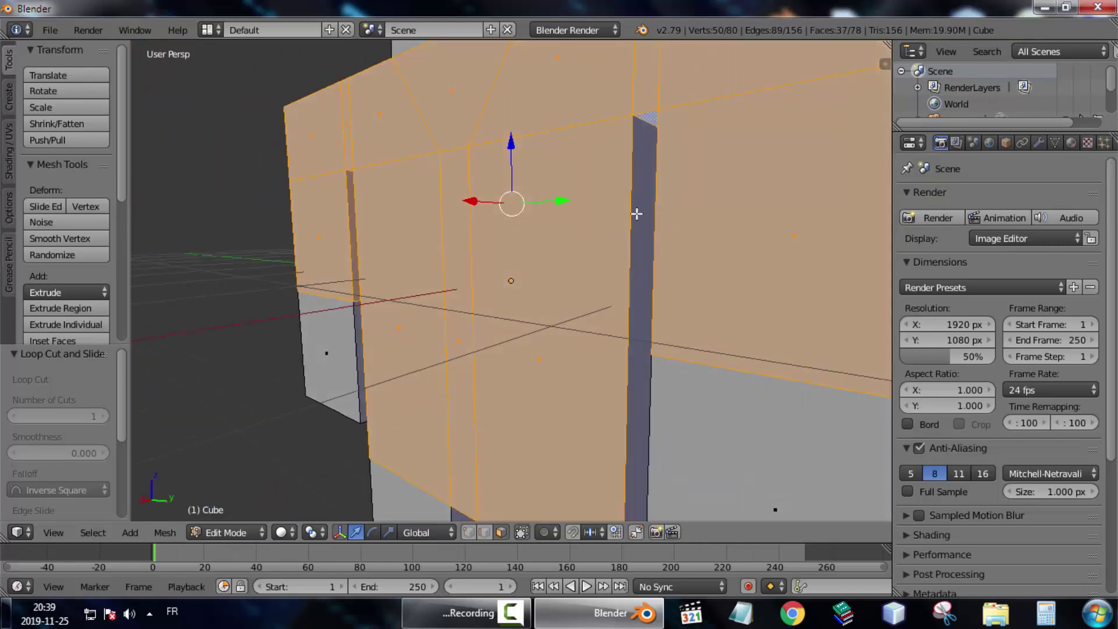
{"action": "right_click", "coordinate": [643, 213], "text": "shift"}
Add the neck base face and the remaining top faces of the other shoulder to the selection
{"action": "middle_click_drag", "start_coordinate": [717, 265], "coordinate": [609, 296]}
{"action": "scroll", "coordinate": [556, 285], "scroll_direction": "down", "scroll_amount": 6}
{"action": "right_click", "coordinate": [500, 180], "text": "shift"}
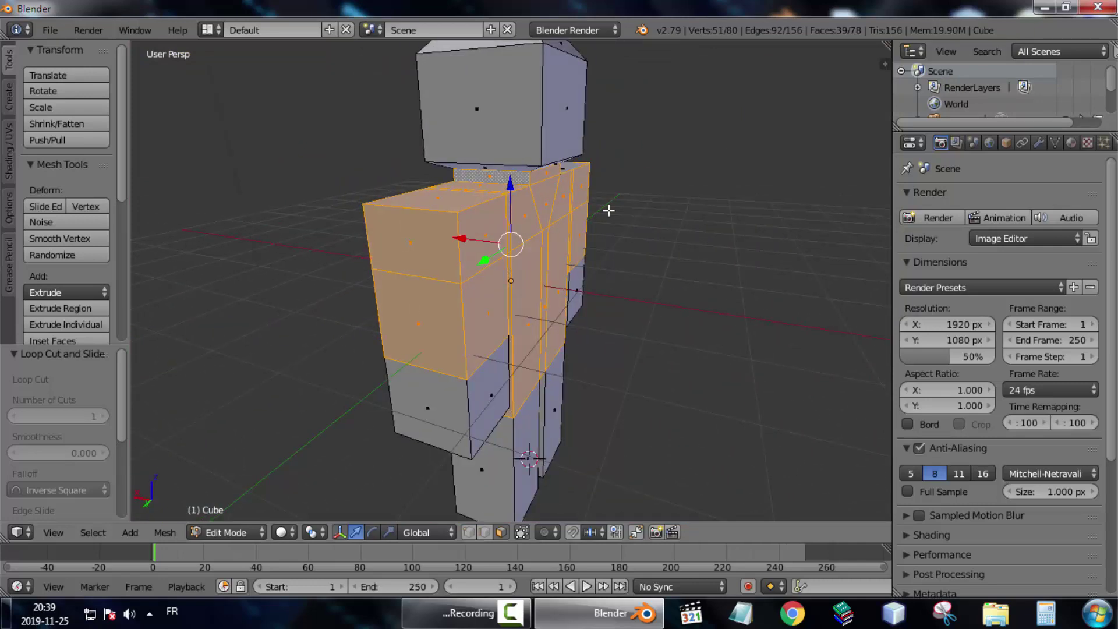
{"action": "middle_click_drag", "start_coordinate": [499, 180], "coordinate": [367, 265]}
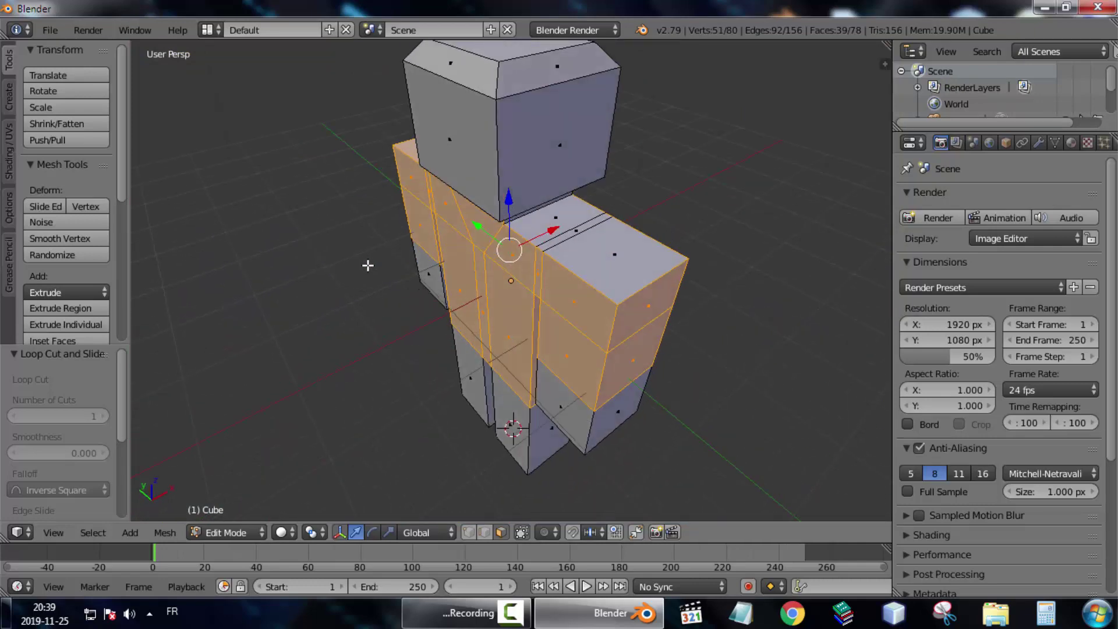
{"action": "right_click", "coordinate": [565, 215], "text": "shift"}
{"action": "right_click", "coordinate": [581, 230], "text": "shift"}
{"action": "right_click", "coordinate": [582, 241], "text": "shift"}
{"action": "middle_click_drag", "start_coordinate": [582, 242], "coordinate": [476, 181]}
{"action": "right_click", "coordinate": [524, 180], "text": "shift"}
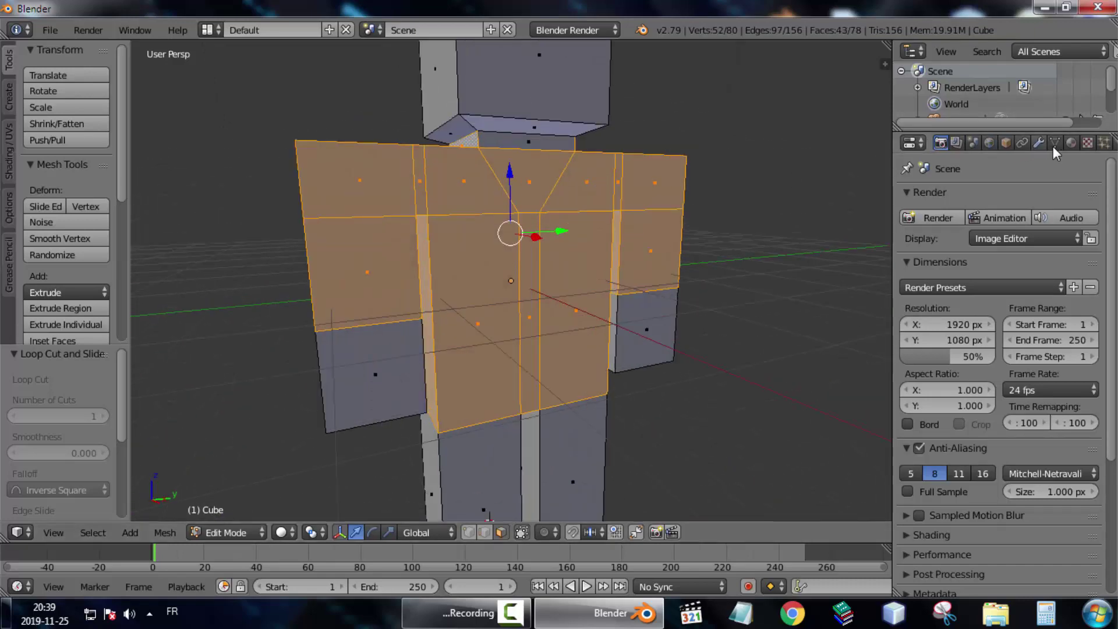
Create a second material with a blue diffuse colour (R 0.117, G 0.085, B 0.800) and assign it to the selected torso and arm faces
{"action": "left_click", "coordinate": [1071, 143]}
{"action": "left_click", "coordinate": [1090, 198]}
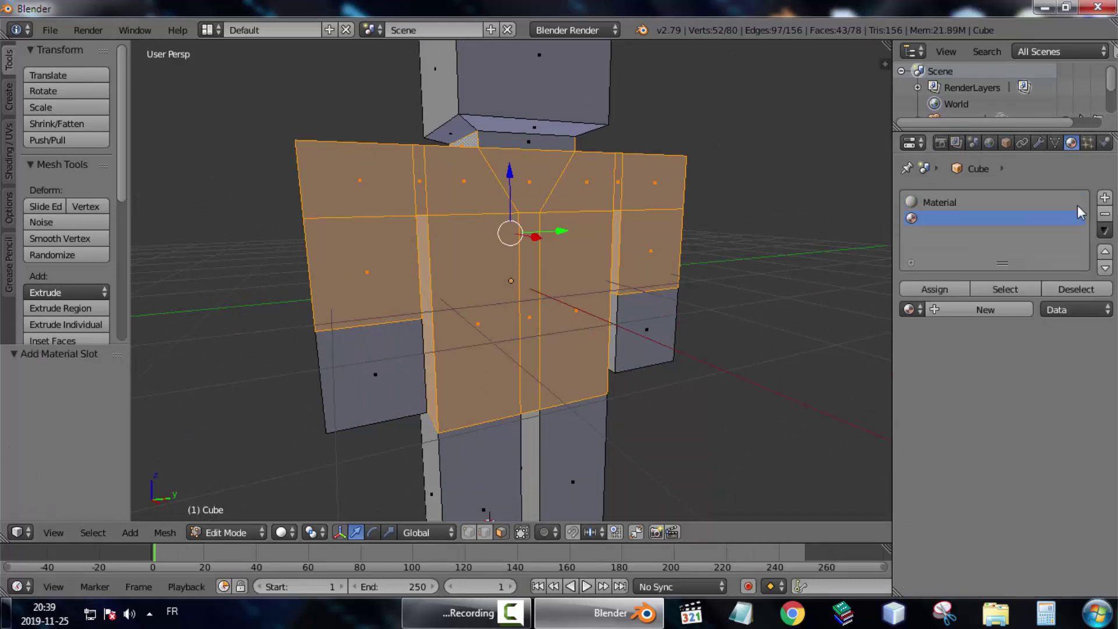
{"action": "left_click", "coordinate": [945, 309]}
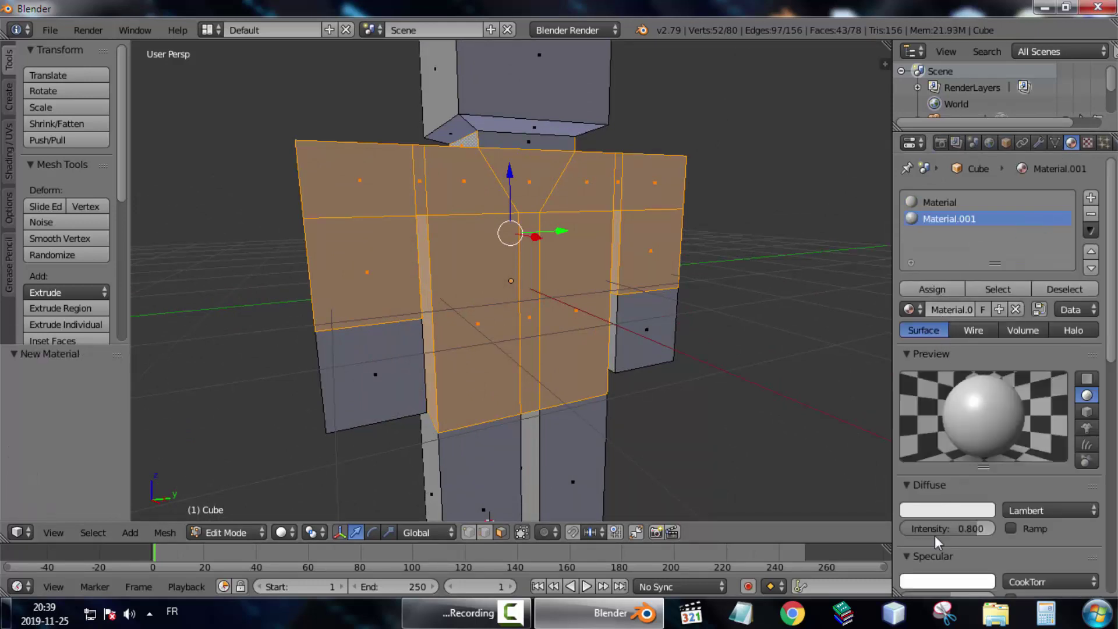
{"action": "left_click", "coordinate": [938, 508]}
{"action": "left_click", "coordinate": [956, 333]}
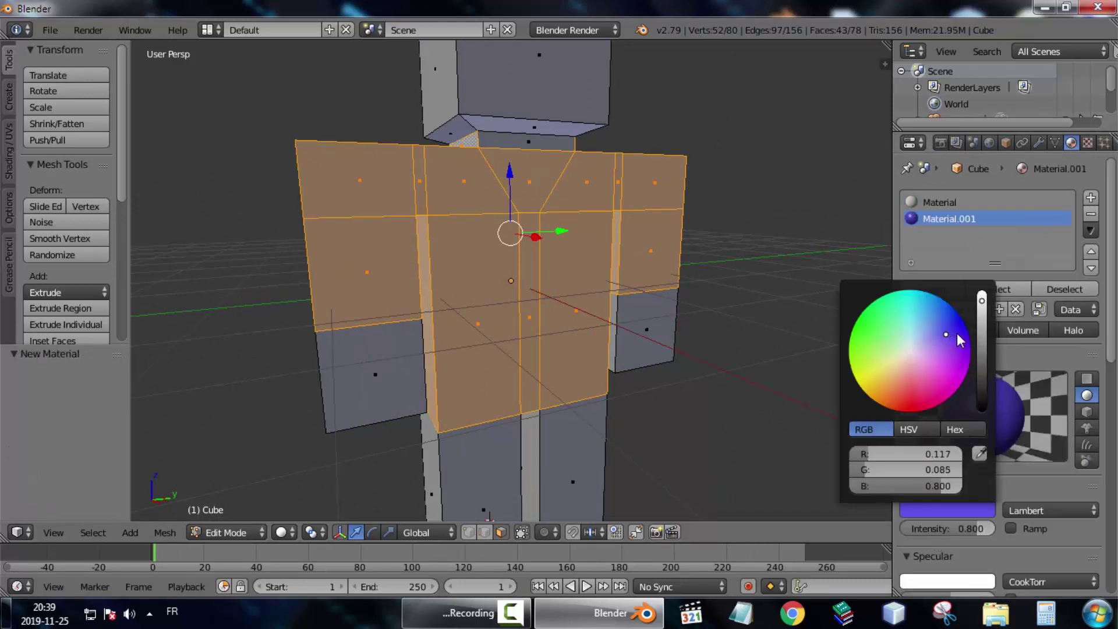
{"action": "left_click", "coordinate": [931, 290]}
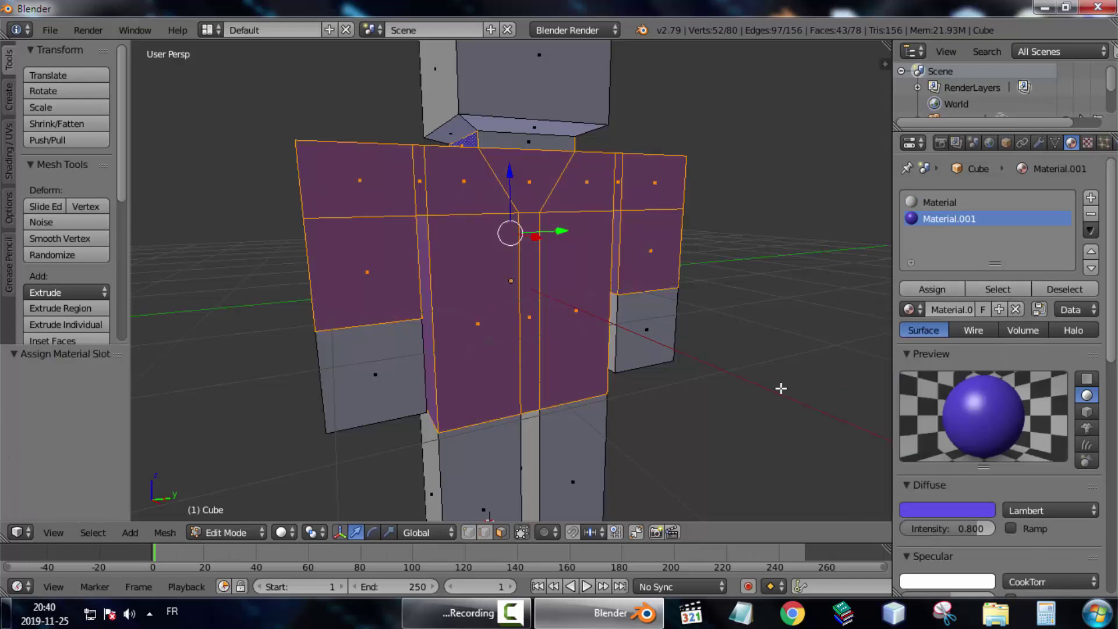
Select the neck face above the collar and assign the blue Material.001 to it
{"action": "middle_click_drag", "start_coordinate": [386, 449], "coordinate": [468, 262]}
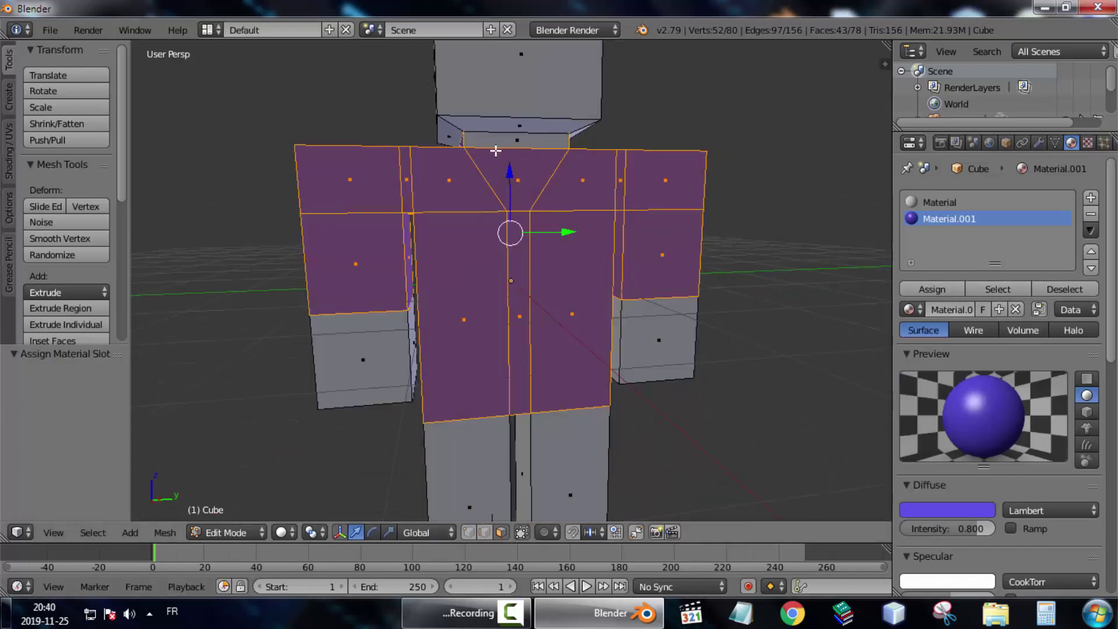
{"action": "right_click", "coordinate": [501, 138]}
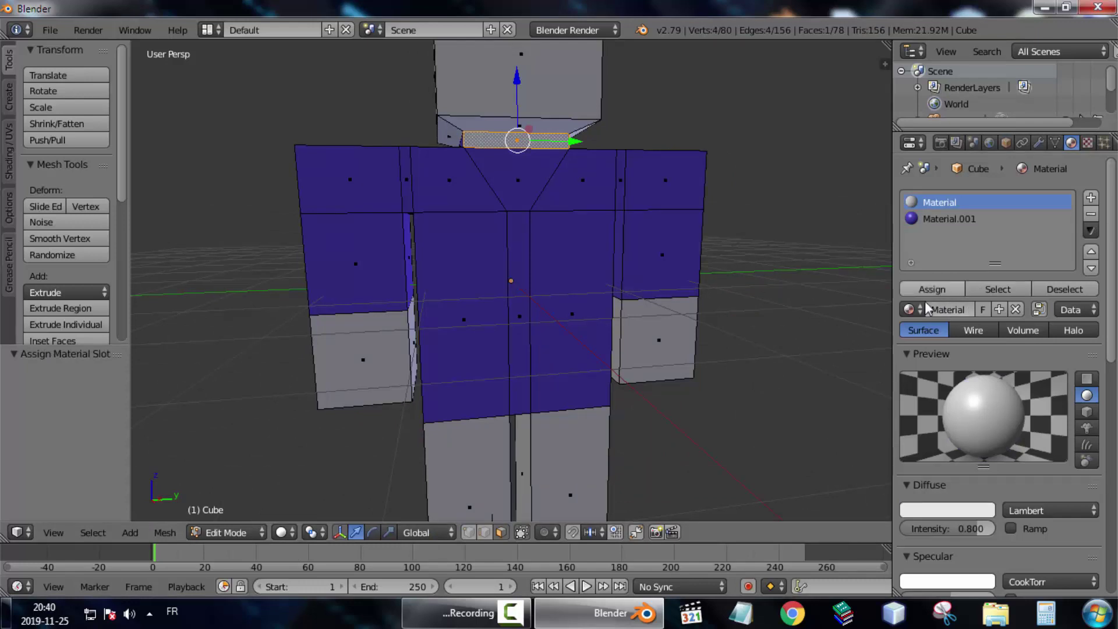
{"action": "left_click", "coordinate": [938, 218]}
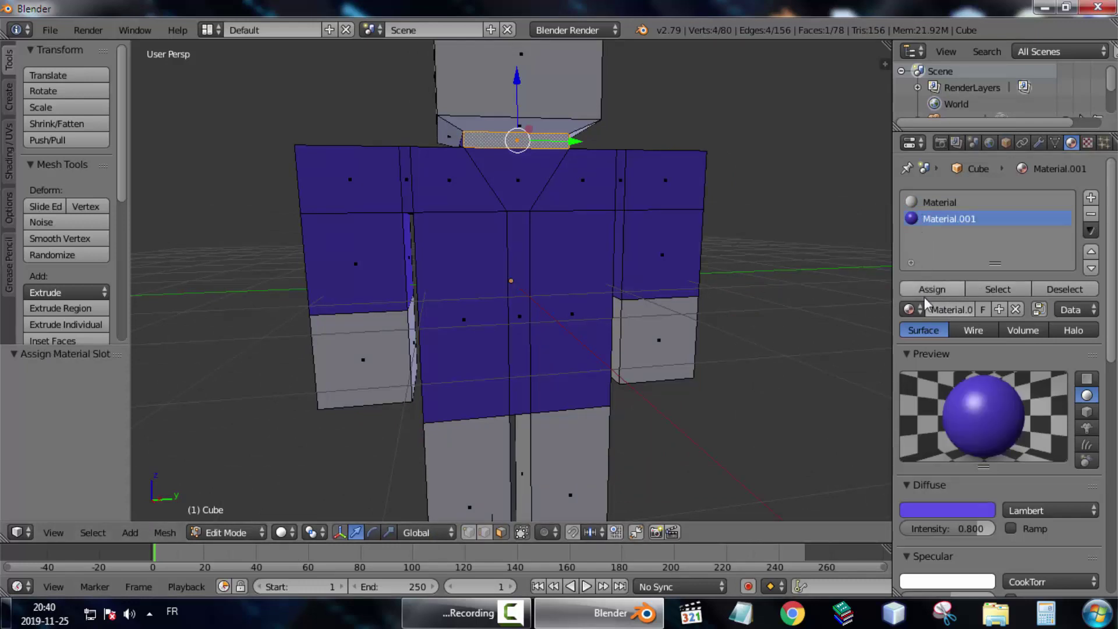
{"action": "left_click", "coordinate": [932, 290]}
Select the faces of one hand and set the diffuse colour of the first material to orange (R 0.800, G 0.369, B 0.060)
{"action": "middle_click_drag", "start_coordinate": [588, 304], "coordinate": [611, 301]}
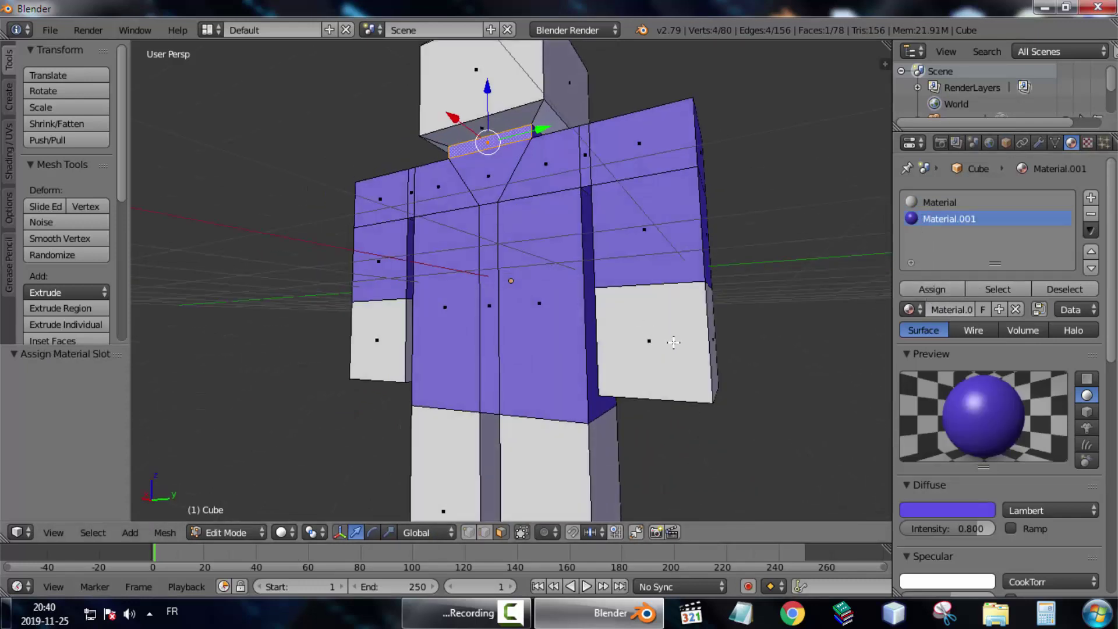
{"action": "right_click", "coordinate": [677, 342]}
{"action": "middle_click_drag", "start_coordinate": [676, 343], "coordinate": [546, 359]}
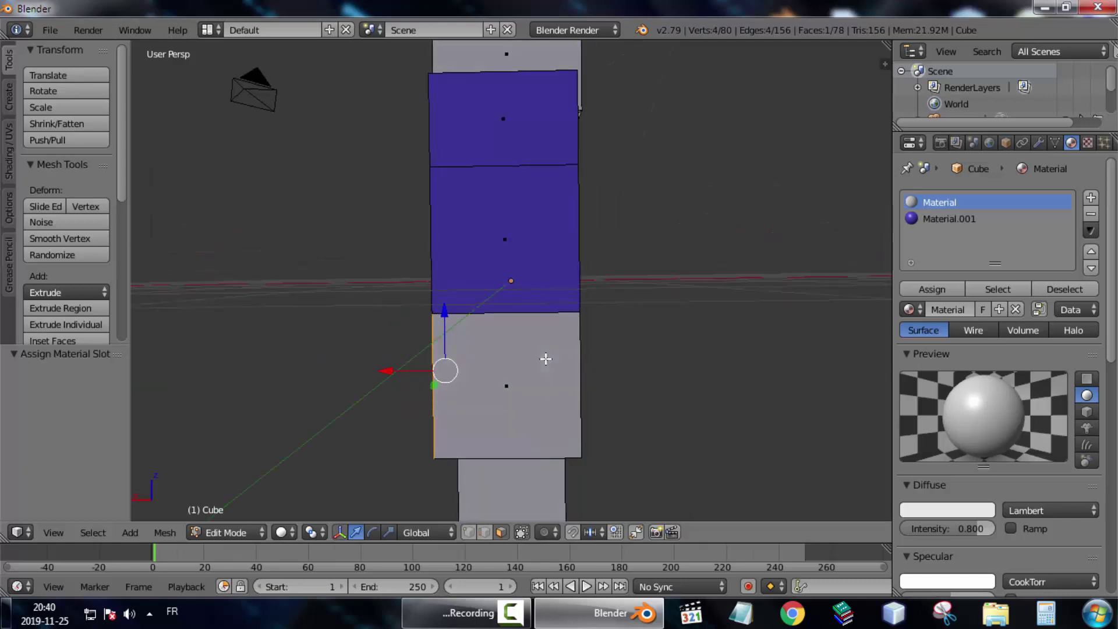
{"action": "key", "text": "ctrl+z"}
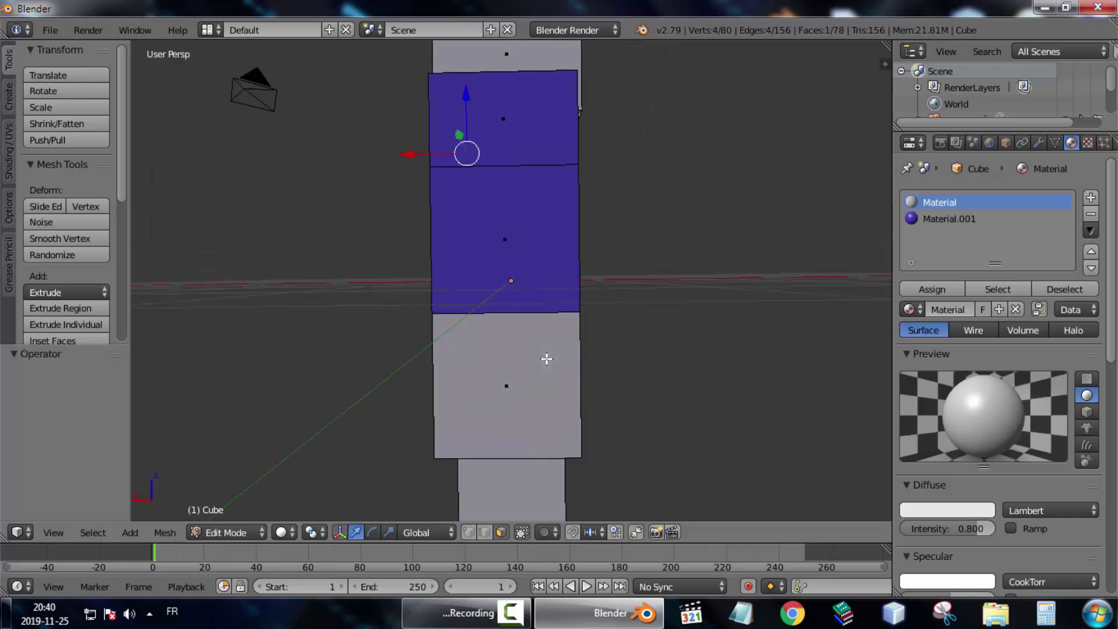
{"action": "middle_click_drag", "start_coordinate": [402, 348], "coordinate": [403, 377]}
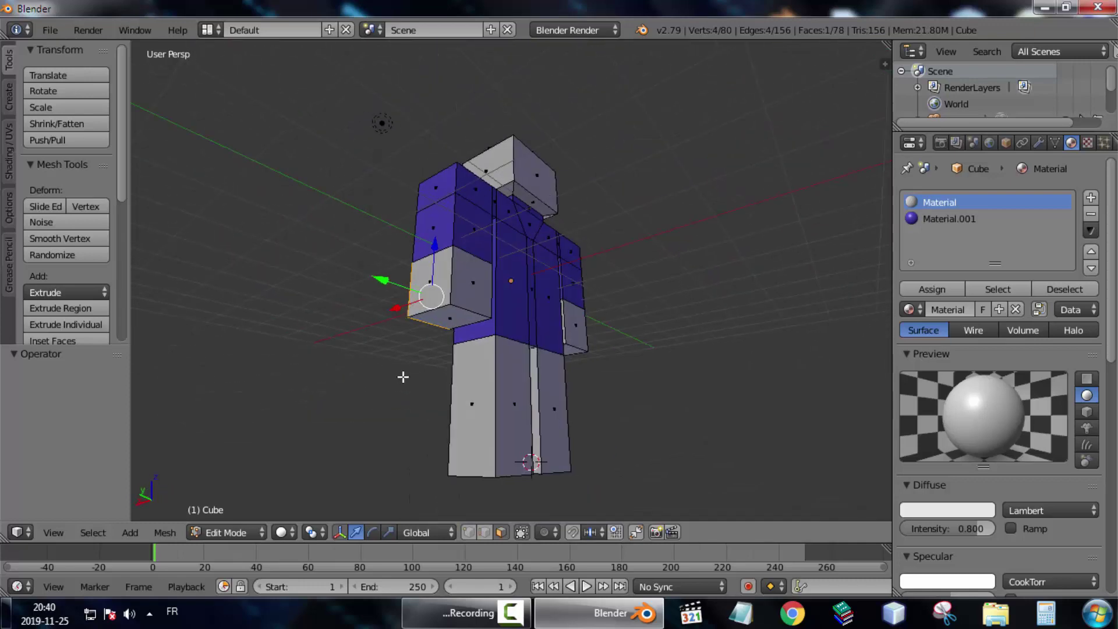
{"action": "right_click", "coordinate": [469, 282], "text": "shift"}
{"action": "right_click", "coordinate": [434, 279], "text": "shift"}
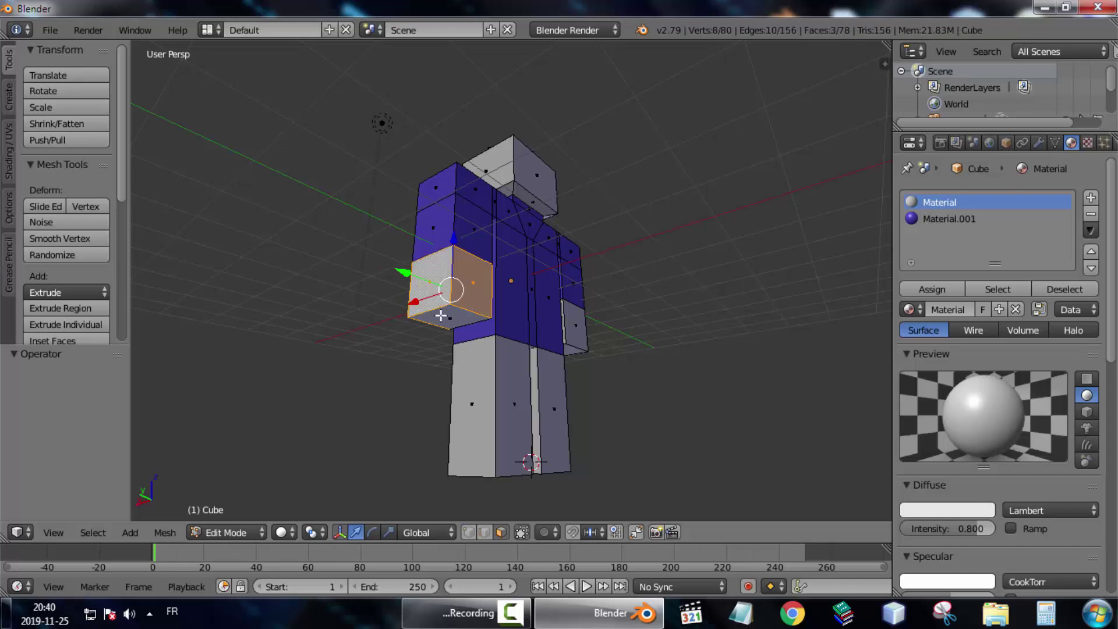
{"action": "right_click", "coordinate": [448, 317], "text": "shift"}
{"action": "middle_click_drag", "start_coordinate": [407, 336], "coordinate": [174, 349]}
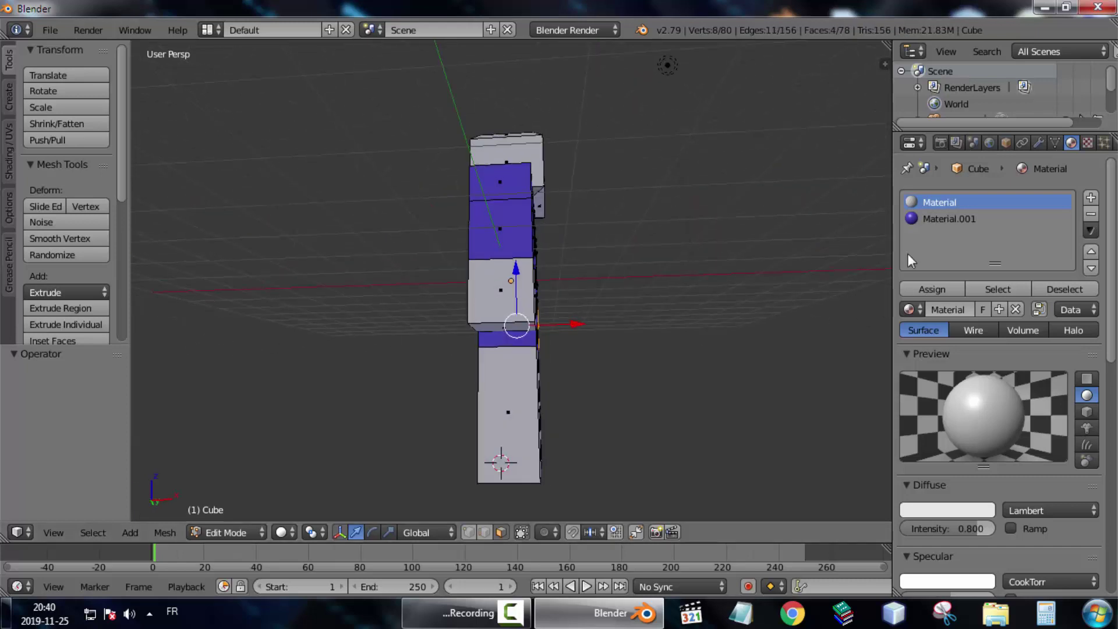
{"action": "left_click", "coordinate": [967, 510]}
{"action": "mouse_move", "coordinate": [910, 351]}
{"action": "left_mouse_down"}
{"action": "mouse_move", "coordinate": [877, 376]}
{"action": "mouse_move", "coordinate": [885, 384]}
{"action": "left_mouse_up"}
Select one leg's broad, outer side and bottom faces, plus the other leg's far-side and inner faces
{"action": "middle_click_drag", "start_coordinate": [414, 361], "coordinate": [362, 388]}
{"action": "right_click", "coordinate": [545, 405]}
{"action": "right_click", "coordinate": [475, 389], "text": "shift"}
{"action": "right_click", "coordinate": [498, 402], "text": "shift"}
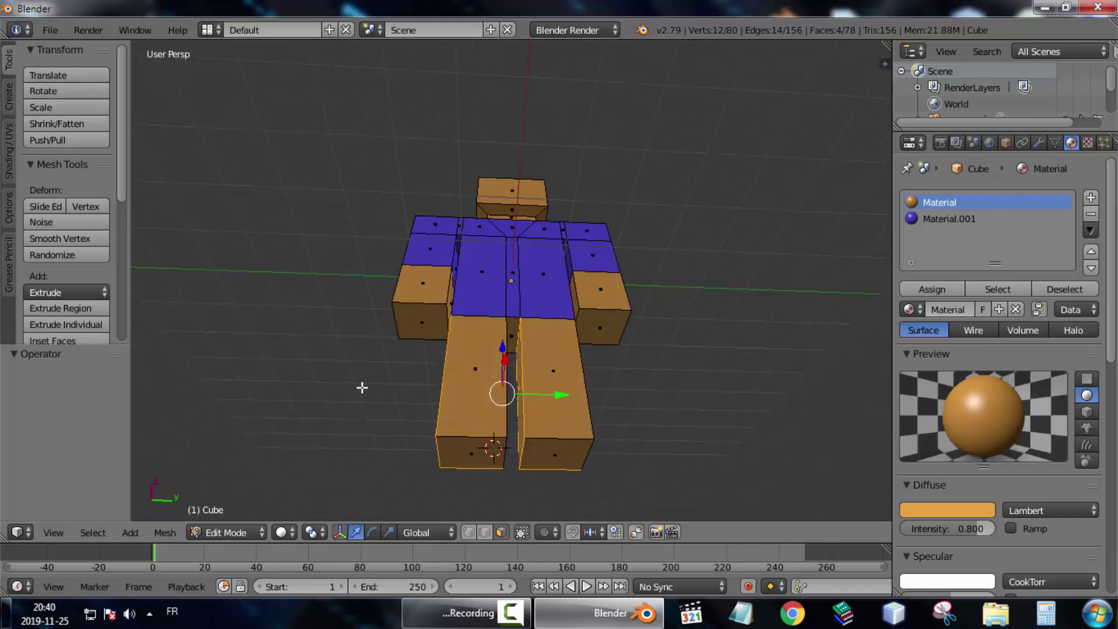
{"action": "right_click", "coordinate": [466, 392], "text": "shift"}
{"action": "right_click", "coordinate": [476, 453], "text": "shift"}
Add the crotch face, the first leg's inner face and the other leg's remaining broad, outer side and bottom faces to the selection
{"action": "middle_click_drag", "start_coordinate": [476, 452], "coordinate": [418, 461]}
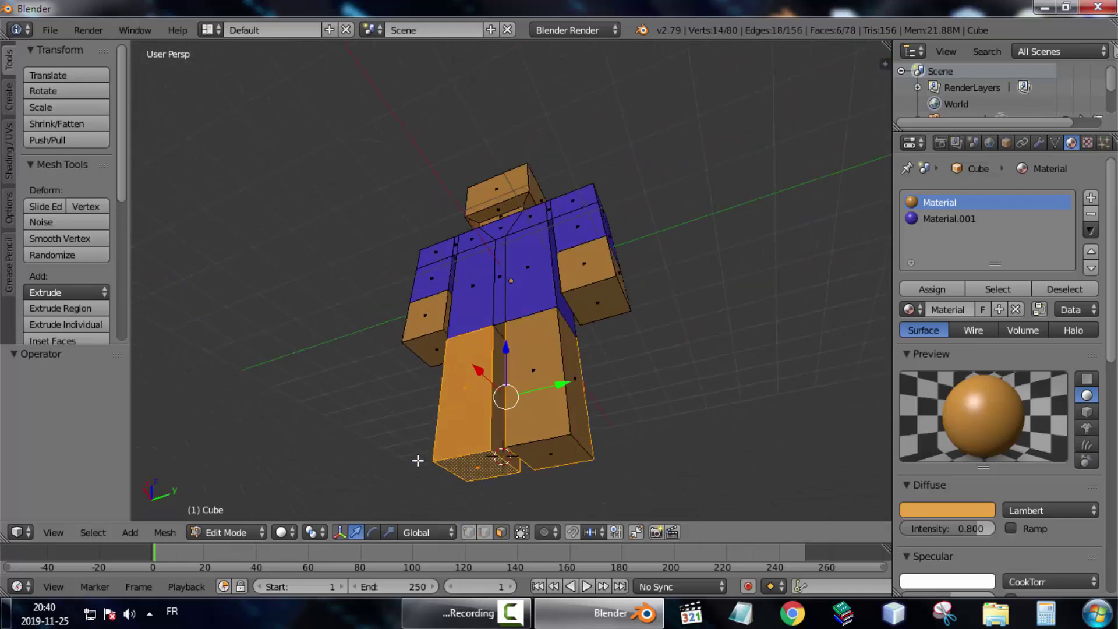
{"action": "right_click", "coordinate": [500, 351], "text": "shift"}
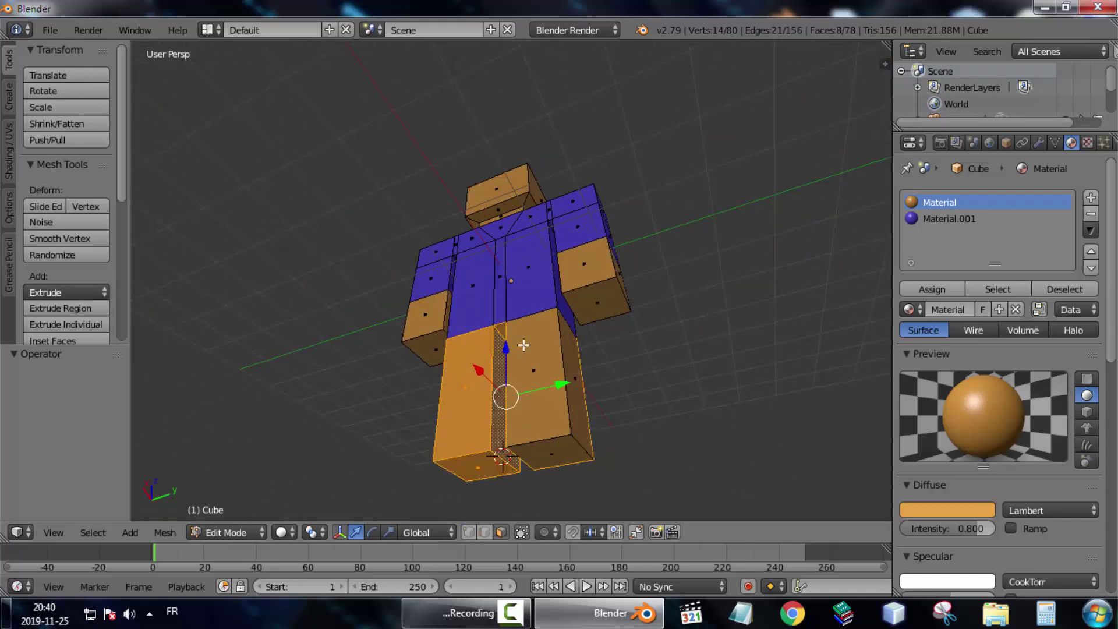
{"action": "right_click", "coordinate": [524, 345], "text": "shift"}
{"action": "right_click", "coordinate": [574, 363], "text": "shift"}
{"action": "right_click", "coordinate": [550, 447], "text": "shift"}
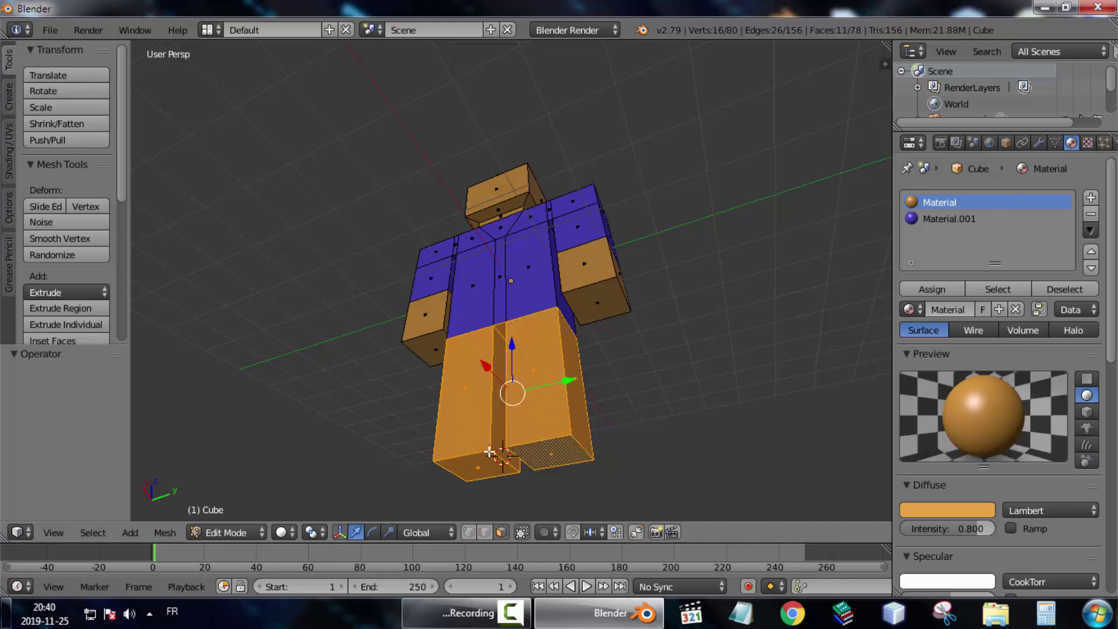
Create a third material with a green diffuse colour (R 0.063, G 0.800, B 0.052) and assign it to the selected leg faces
{"action": "middle_click_drag", "start_coordinate": [487, 451], "coordinate": [331, 428]}
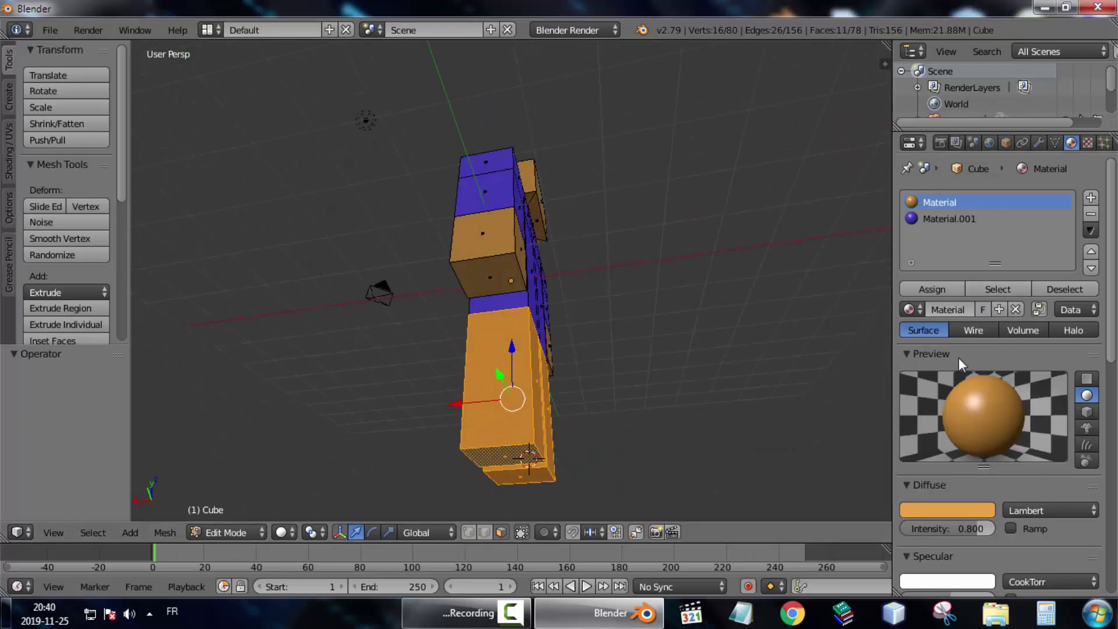
{"action": "left_click", "coordinate": [1090, 197]}
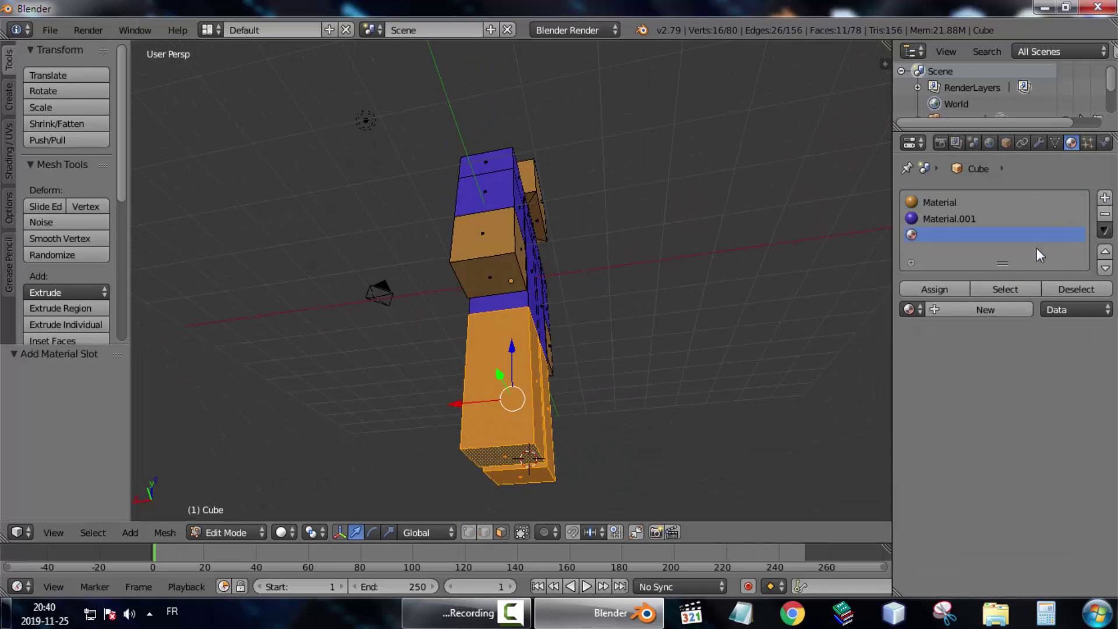
{"action": "left_click", "coordinate": [956, 312]}
{"action": "left_click", "coordinate": [918, 511]}
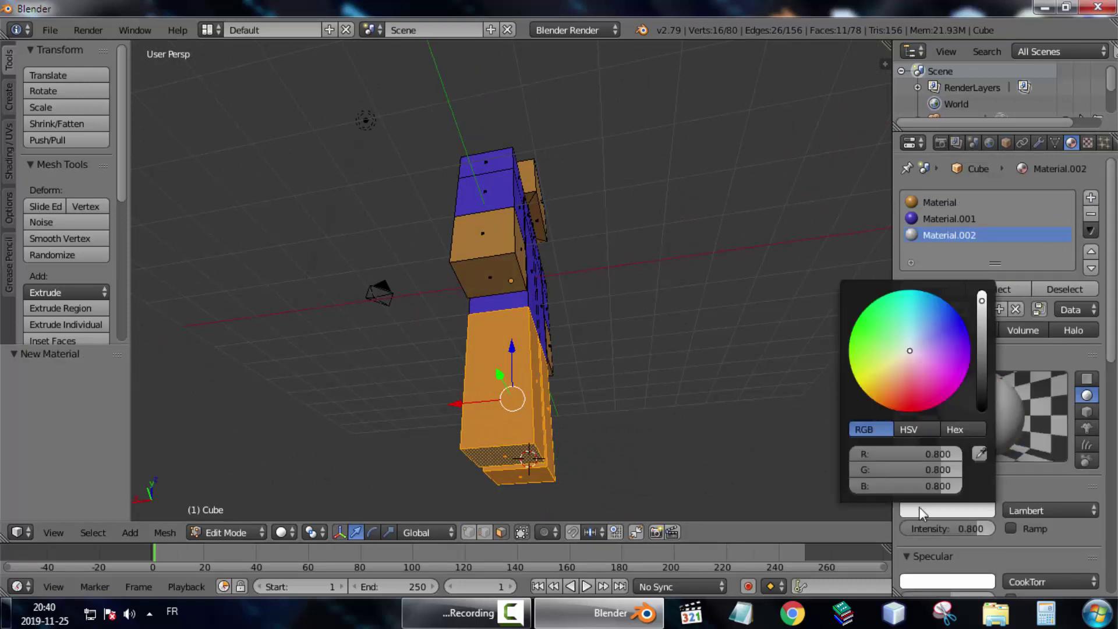
{"action": "left_click", "coordinate": [911, 322]}
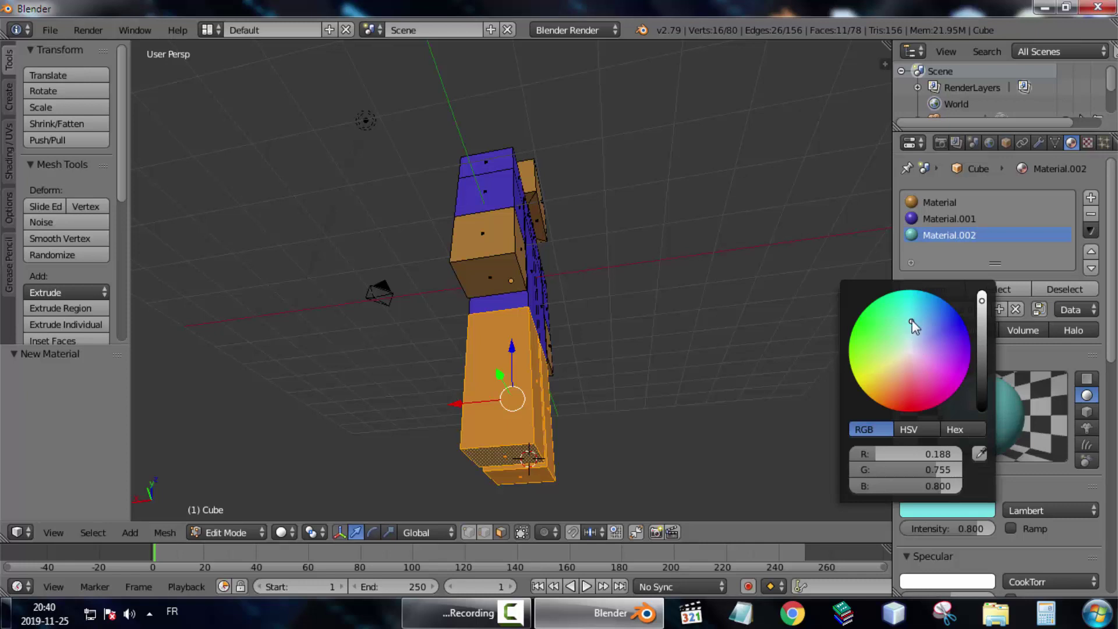
{"action": "left_click_drag", "start_coordinate": [898, 320], "coordinate": [871, 330]}
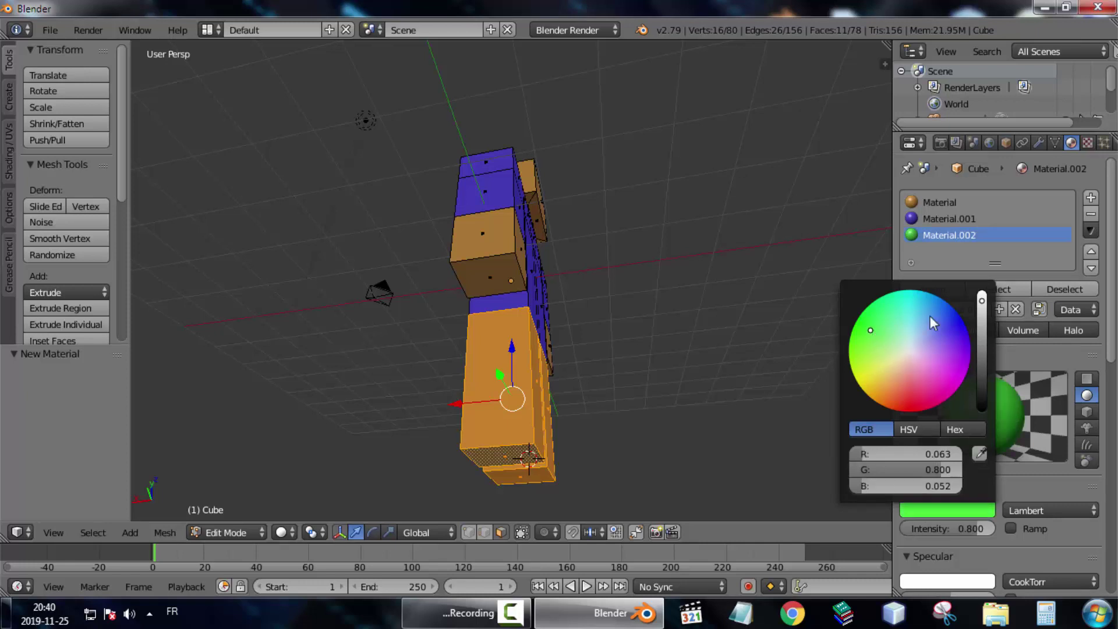
{"action": "left_click", "coordinate": [930, 287]}
Set the diffuse colour of the first material, used on the head and hands, to yellow (R 0.800, G 0.555, B 0.057)
{"action": "middle_click_drag", "start_coordinate": [367, 501], "coordinate": [806, 132]}
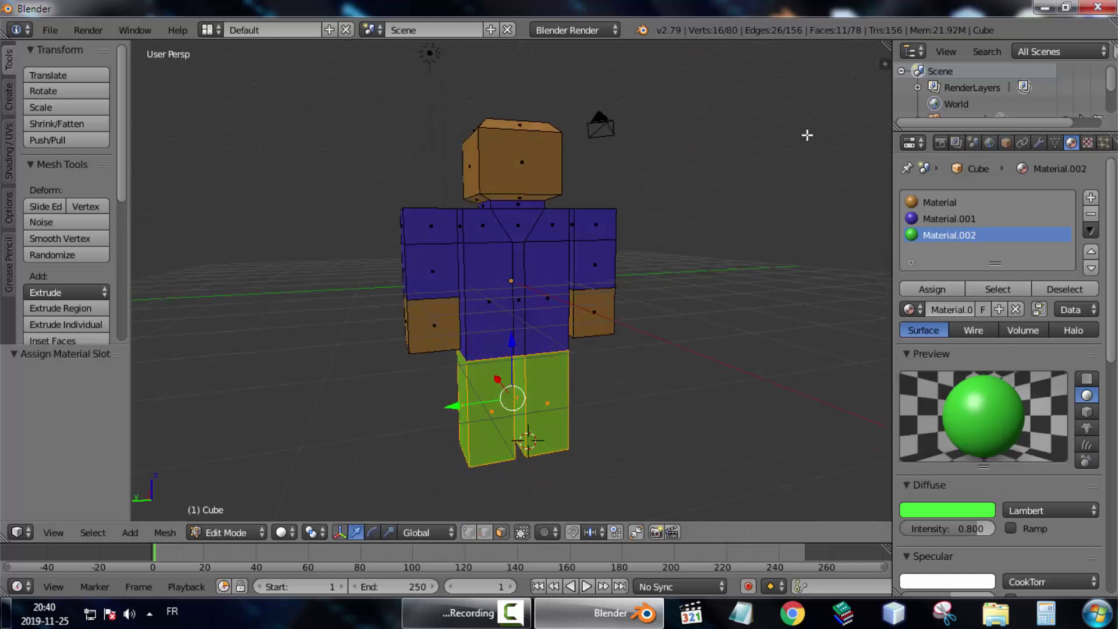
{"action": "left_click", "coordinate": [913, 200]}
{"action": "left_click", "coordinate": [970, 509]}
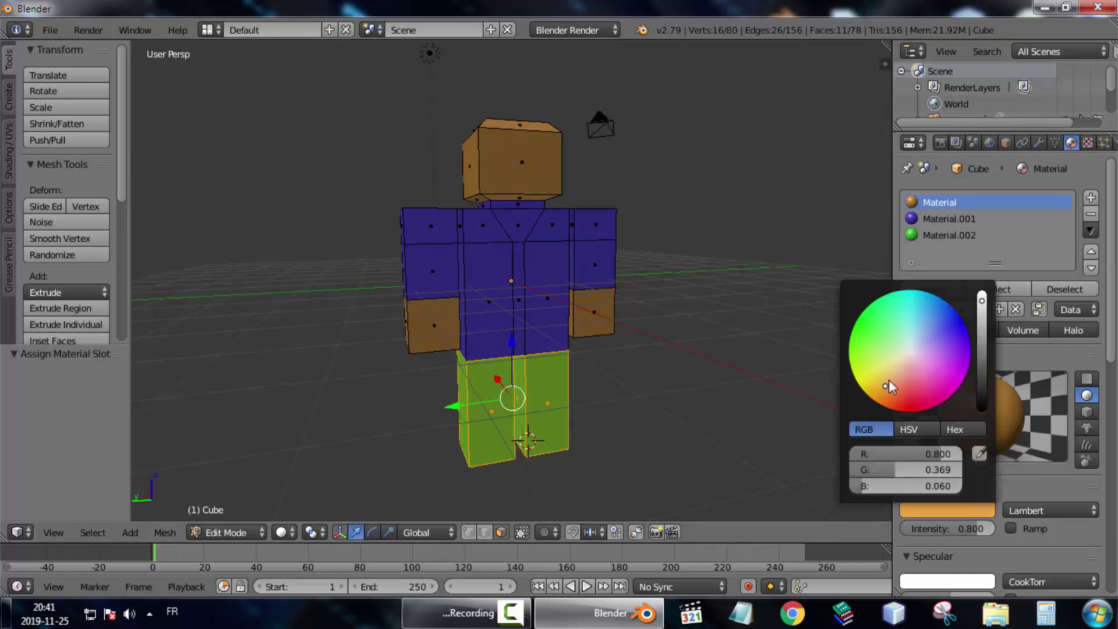
{"action": "left_click", "coordinate": [877, 379]}
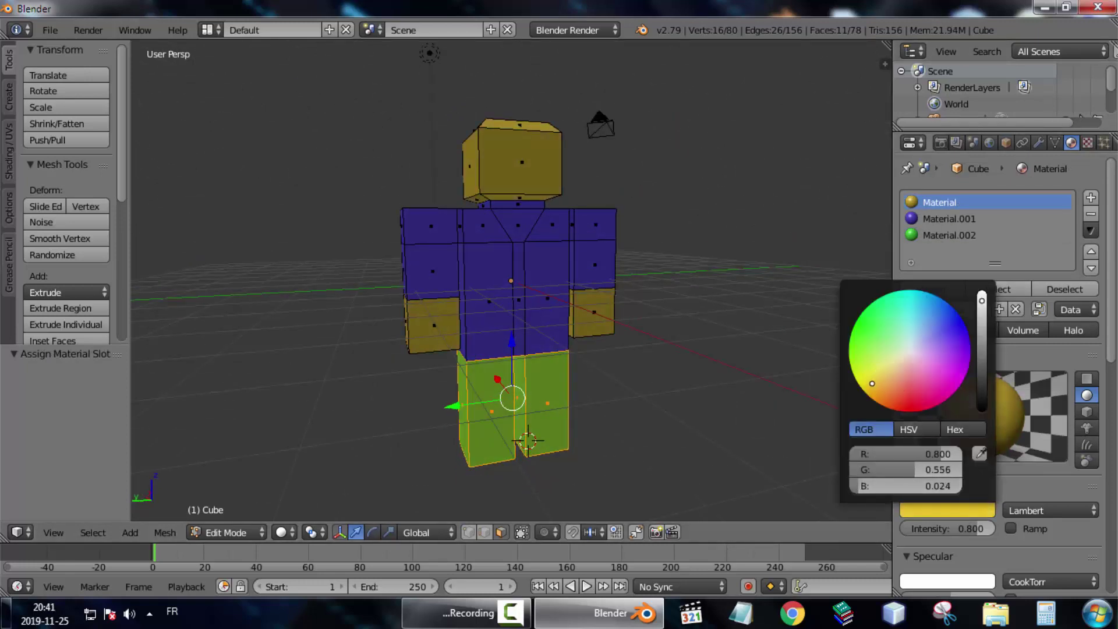
{"action": "left_click", "coordinate": [878, 380]}
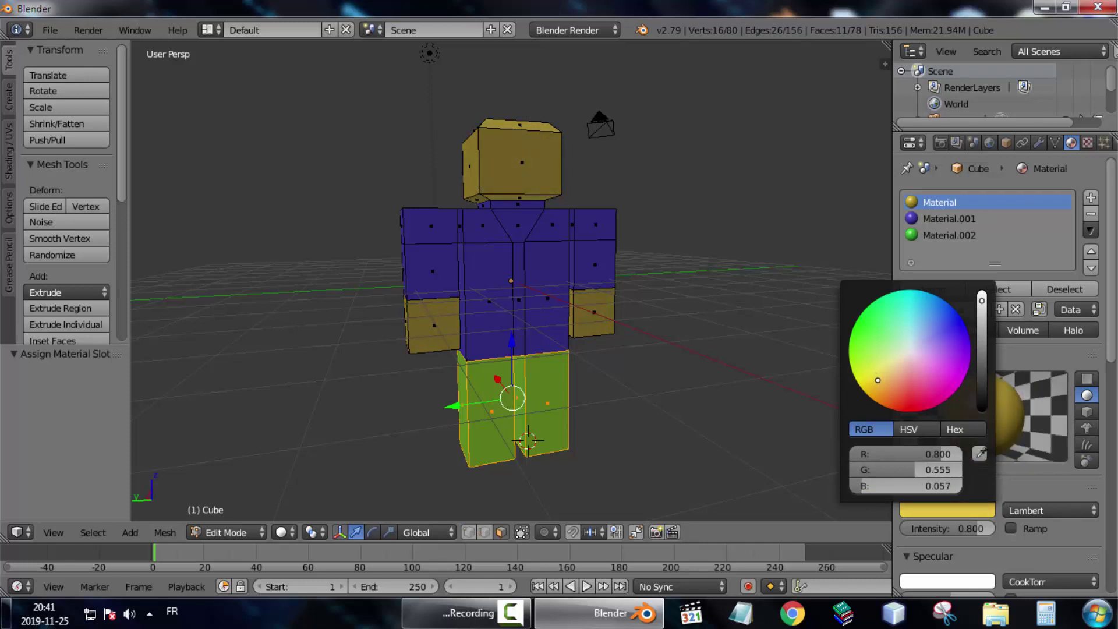
Return to Object Mode and raise the whole character about 2.34 units along Z
{"action": "left_click", "coordinate": [233, 532]}
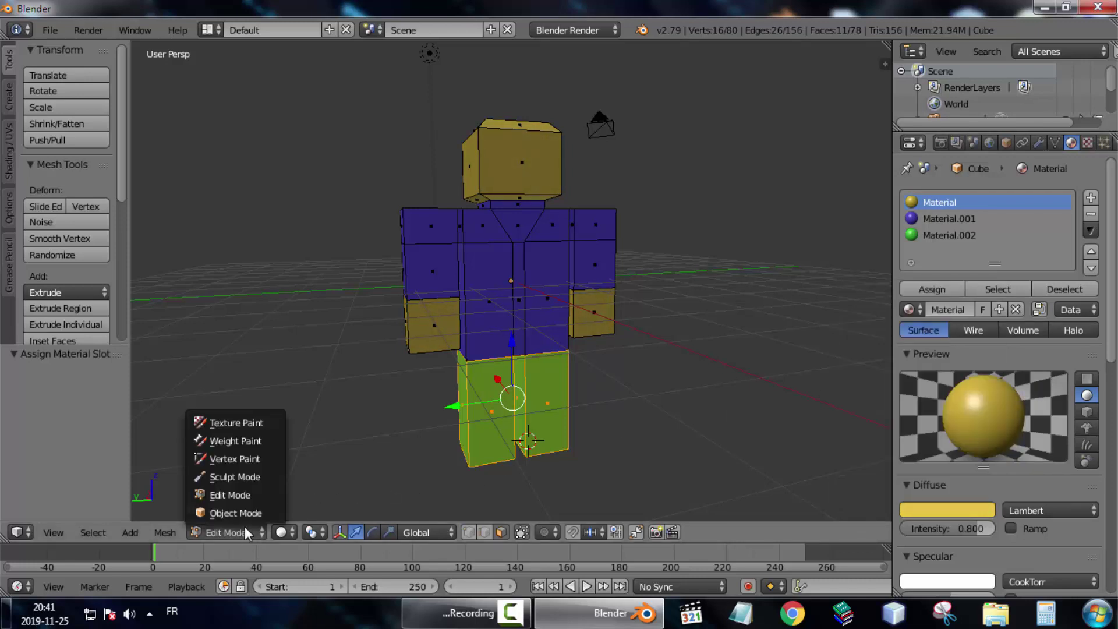
{"action": "left_click", "coordinate": [245, 527]}
{"action": "middle_click_drag", "start_coordinate": [323, 452], "coordinate": [558, 259]}
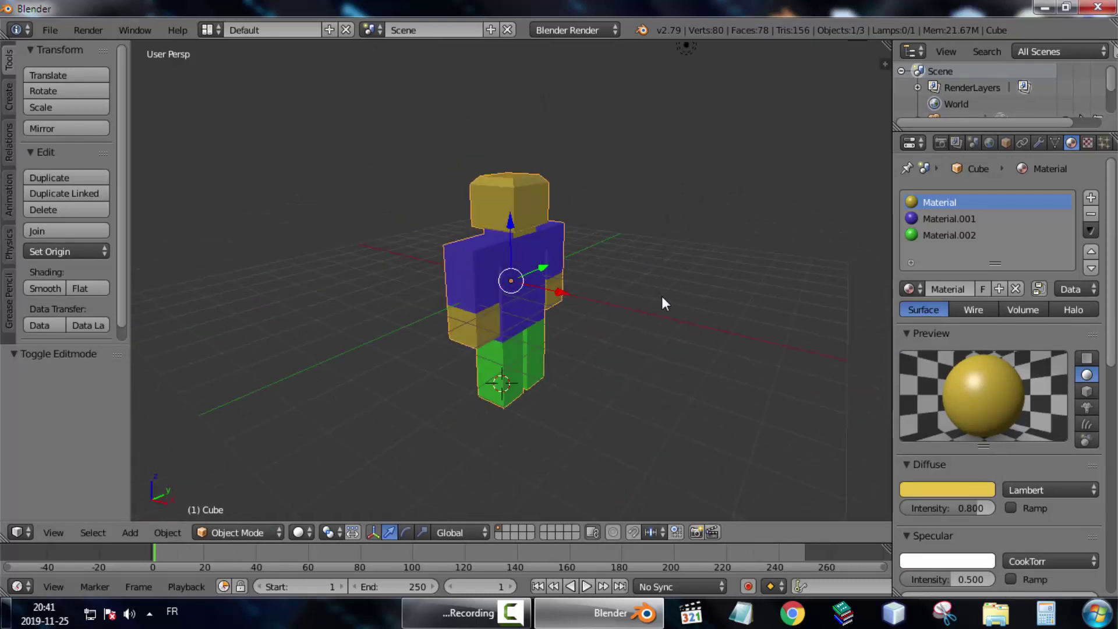
{"action": "scroll", "coordinate": [520, 276], "scroll_direction": "down", "scroll_amount": 1}
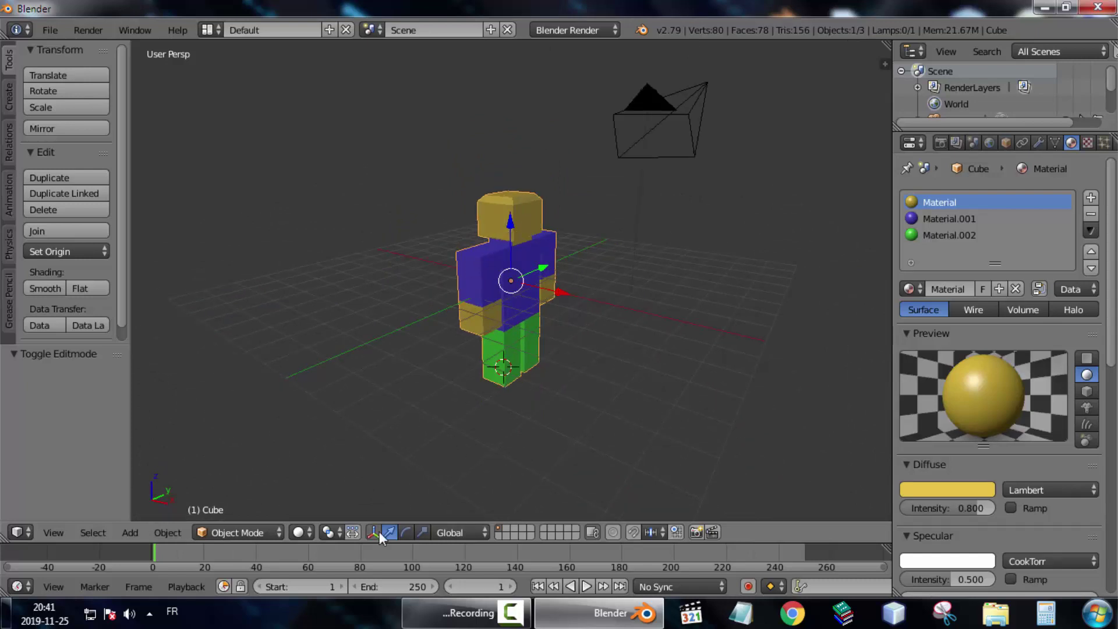
{"action": "left_click_drag", "start_coordinate": [507, 236], "coordinate": [524, 170]}
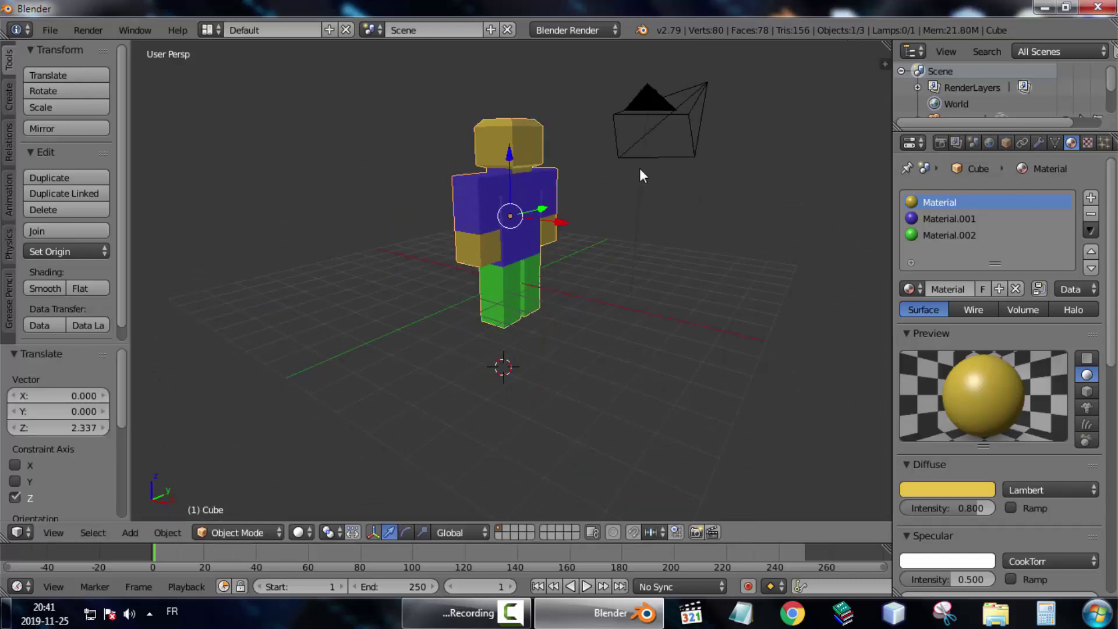
Scale the character down to about 0.425, enlarge it slightly, and lower it about 0.83 units along Z
{"action": "key", "text": "s"}
{"action": "left_click", "coordinate": [581, 200]}
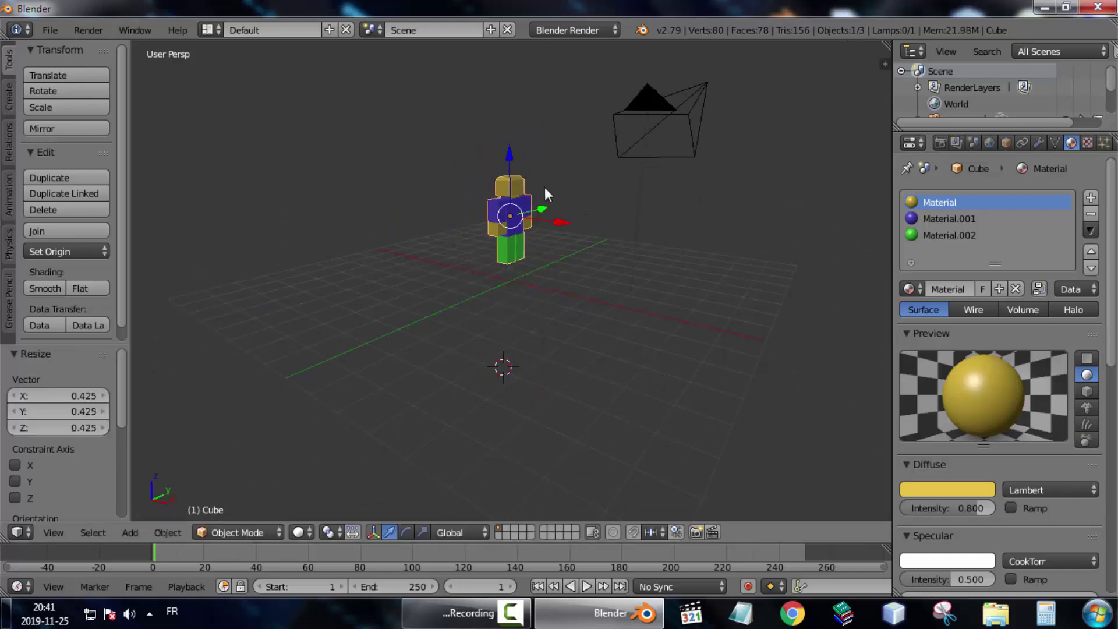
{"action": "key", "text": "s"}
{"action": "left_click", "coordinate": [592, 183]}
{"action": "left_click_drag", "start_coordinate": [512, 156], "coordinate": [516, 220]}
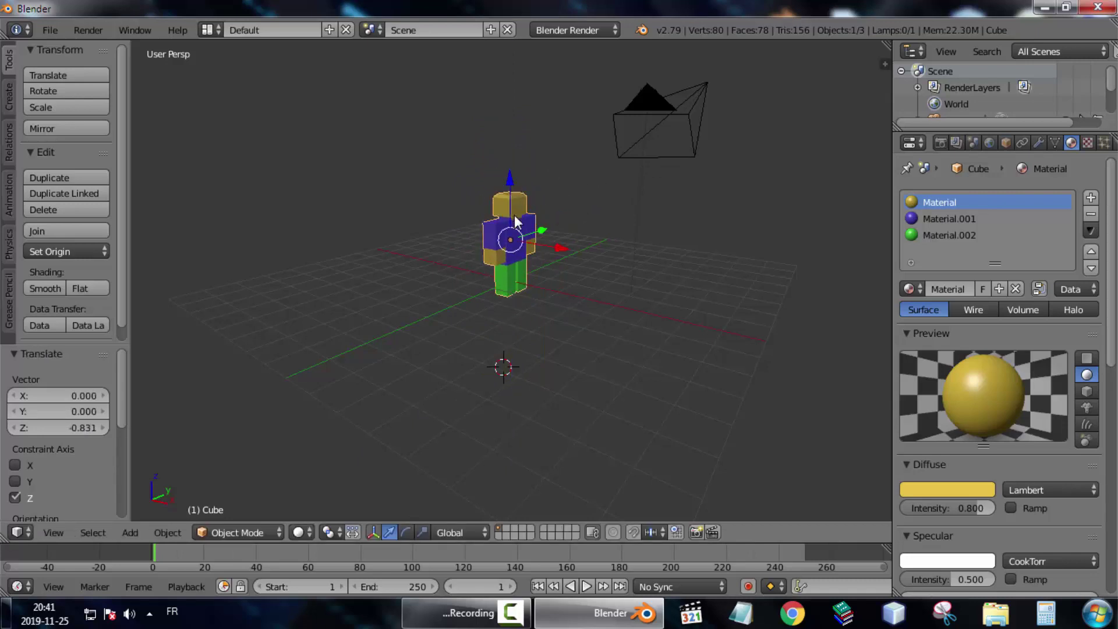
Snap the 3D cursor to the scene centre and add a plane mesh there
{"action": "middle_click_drag", "start_coordinate": [515, 220], "coordinate": [557, 256]}
{"action": "key", "text": "shift+s"}
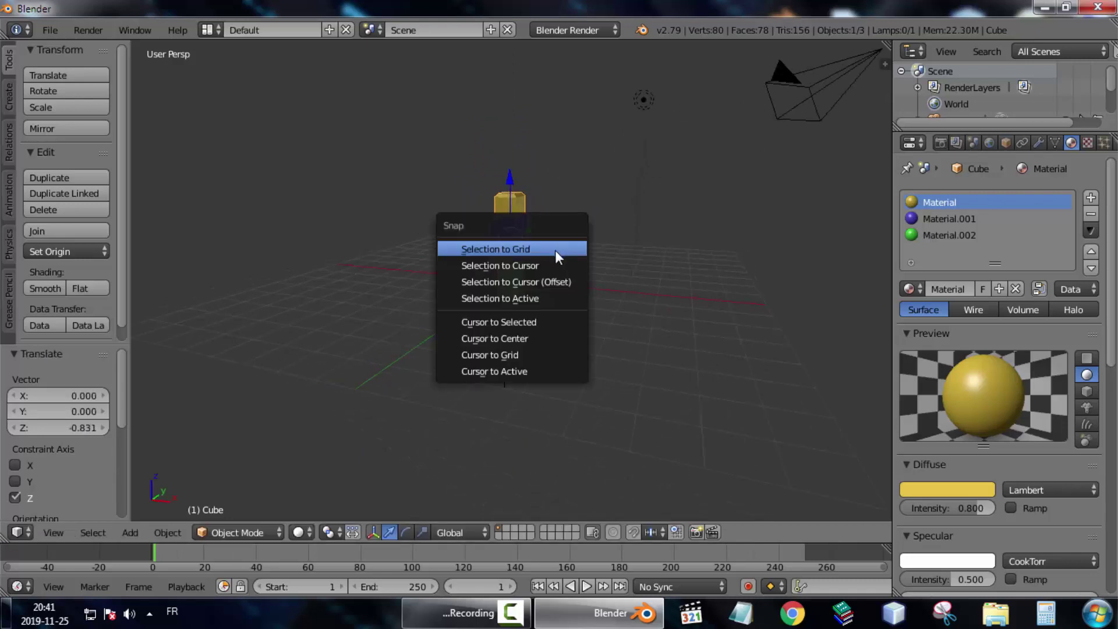
{"action": "left_click", "coordinate": [526, 339]}
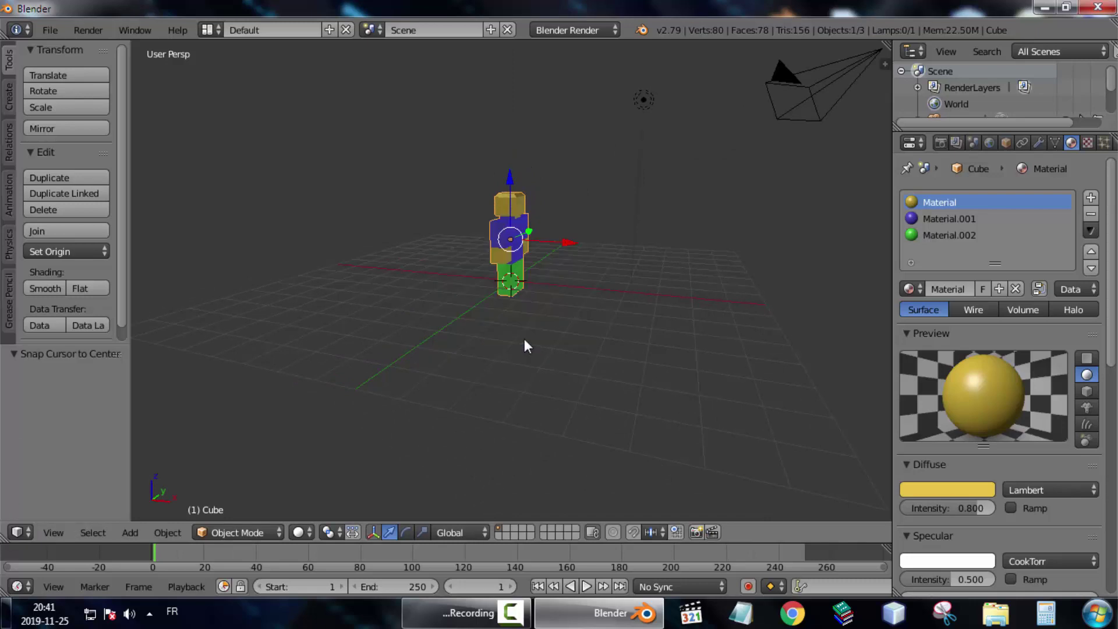
{"action": "key", "text": "shift+a"}
{"action": "mouse_move", "coordinate": [530, 324]}
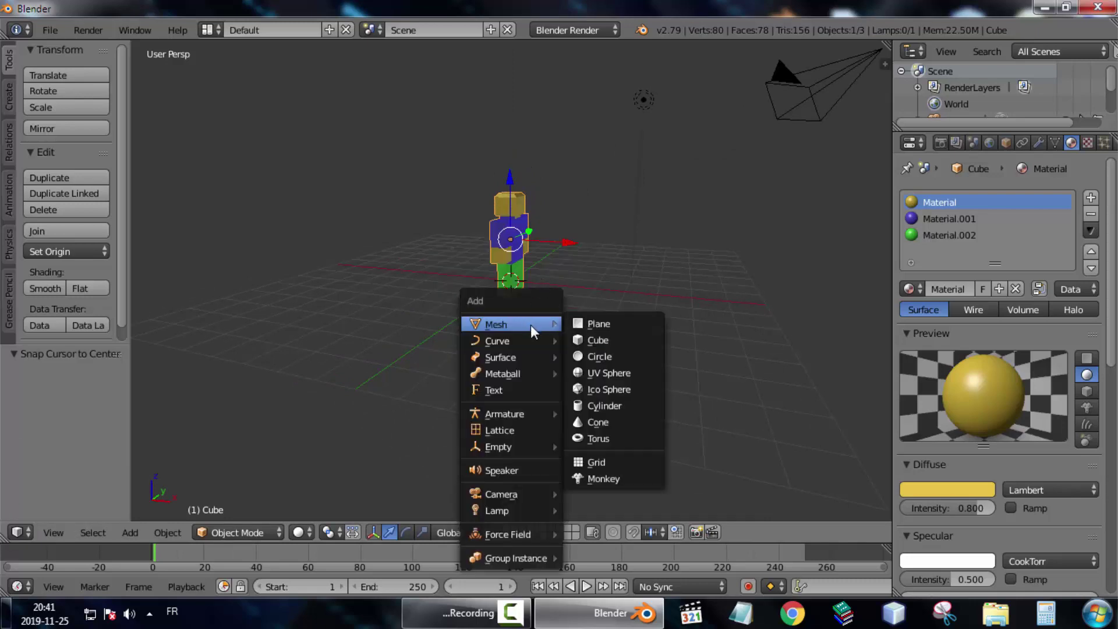
{"action": "left_click", "coordinate": [618, 323]}
Enlarge the plane into a wide ground floor by scaling it twice, about 4.99 and 4.92 times
{"action": "key", "text": "s"}
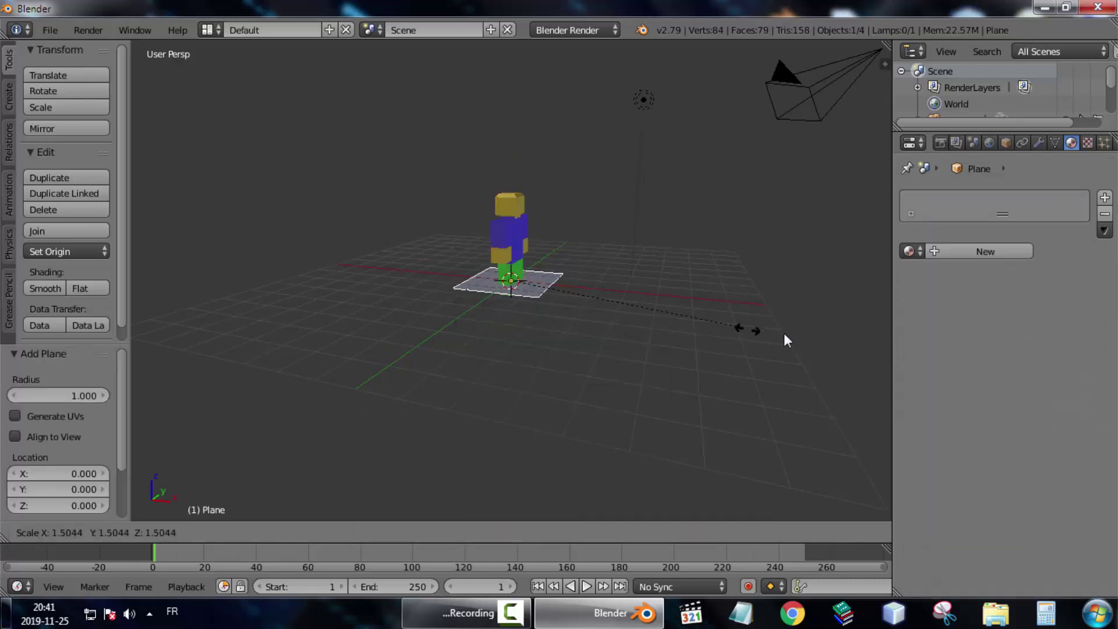
{"action": "left_click", "coordinate": [399, 322]}
{"action": "key", "text": "s"}
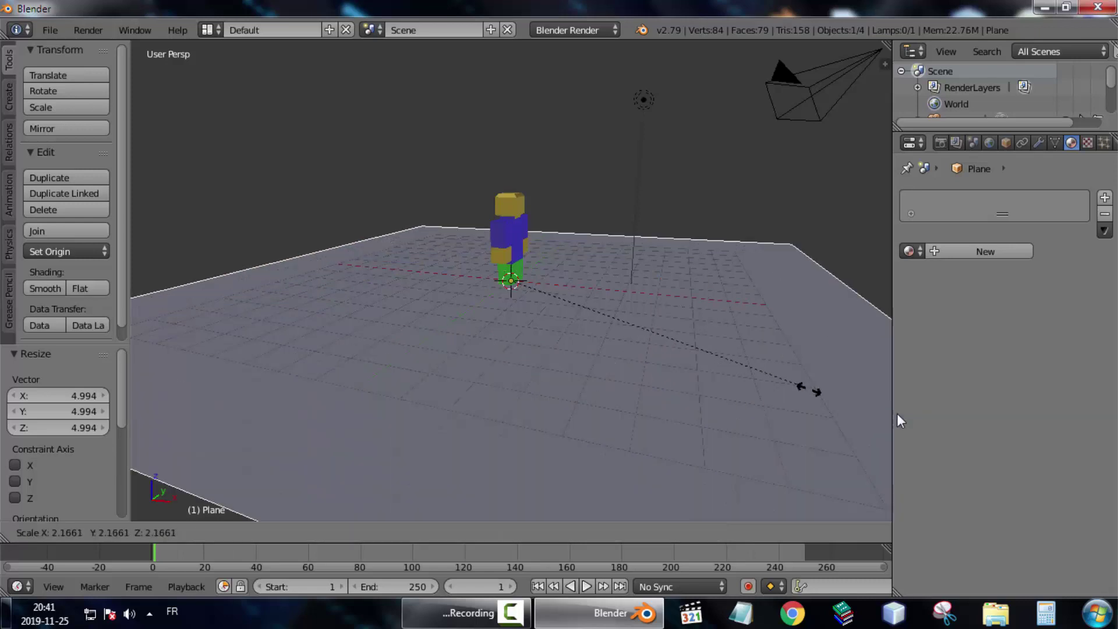
{"action": "left_click", "coordinate": [448, 462]}
Select the character and raise it about 0.34 units along Z above the floor plane
{"action": "right_click", "coordinate": [490, 233]}
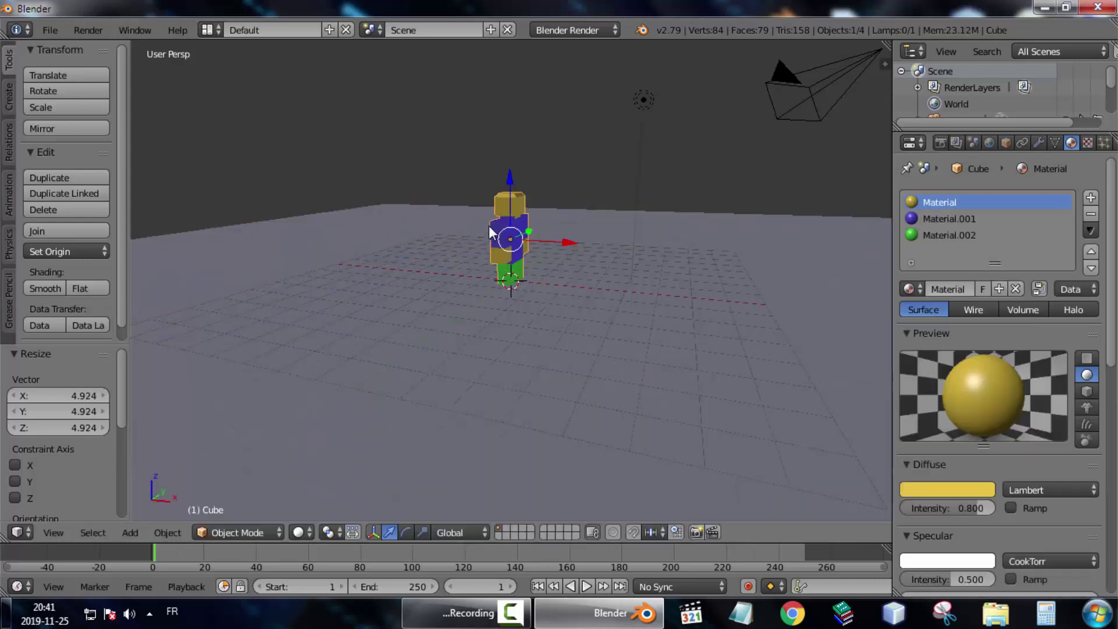
{"action": "key", "text": "g"}
{"action": "key", "text": "z"}
{"action": "left_click", "coordinate": [558, 178]}
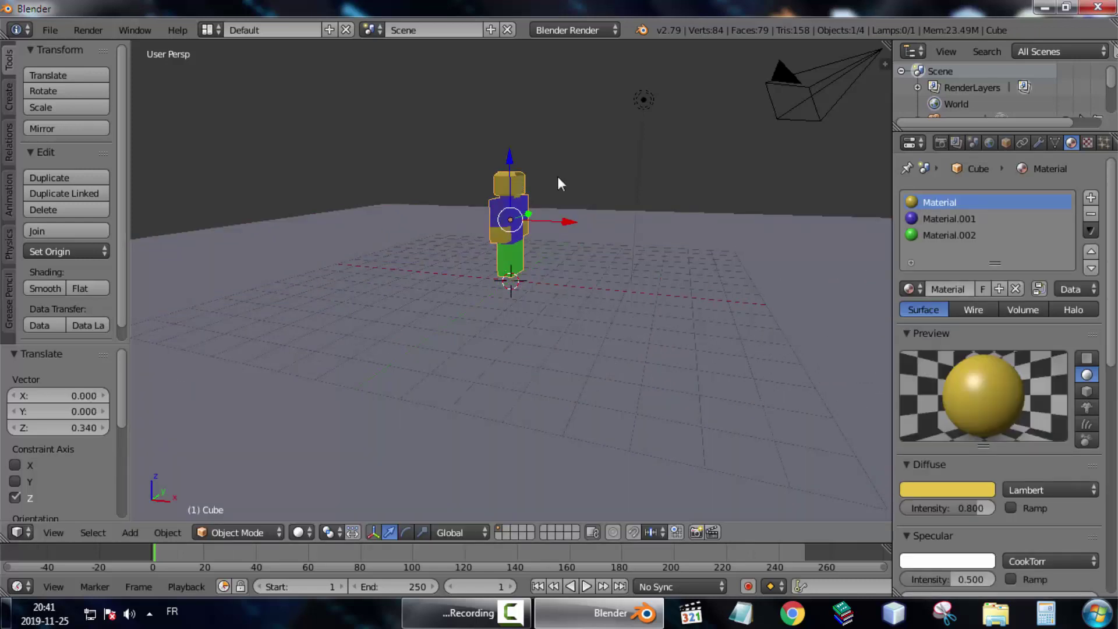
Scale the character to about 0.70 of its size and lower it about 0.86 units along Z
{"action": "key", "text": "s"}
{"action": "left_click", "coordinate": [598, 200]}
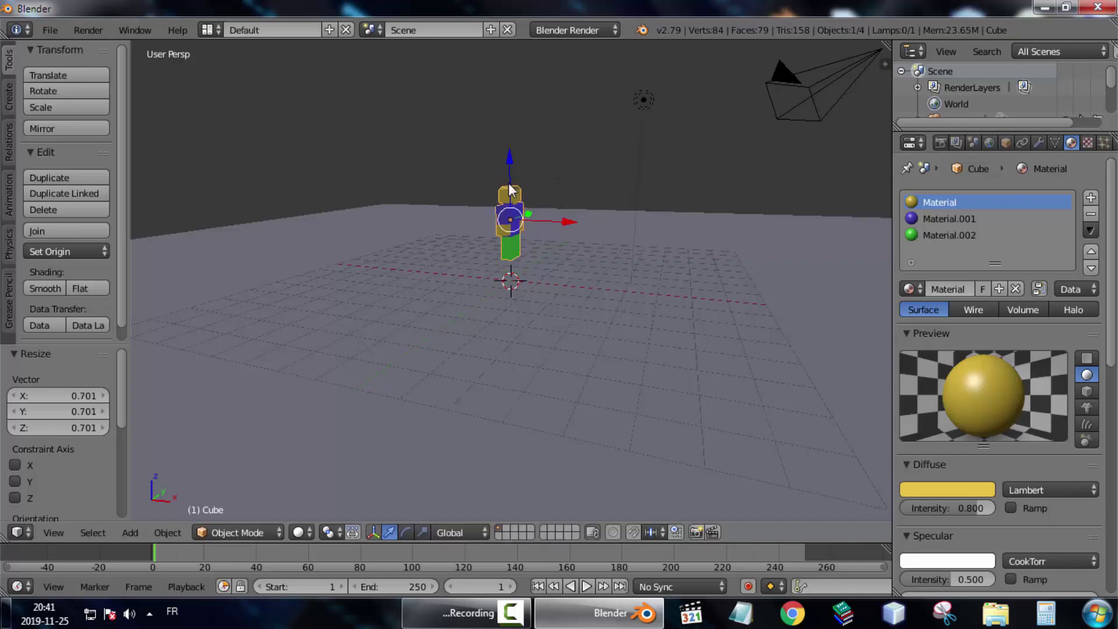
{"action": "key", "text": "g"}
{"action": "key", "text": "z"}
{"action": "left_click", "coordinate": [509, 202]}
{"action": "key", "text": "Up"}
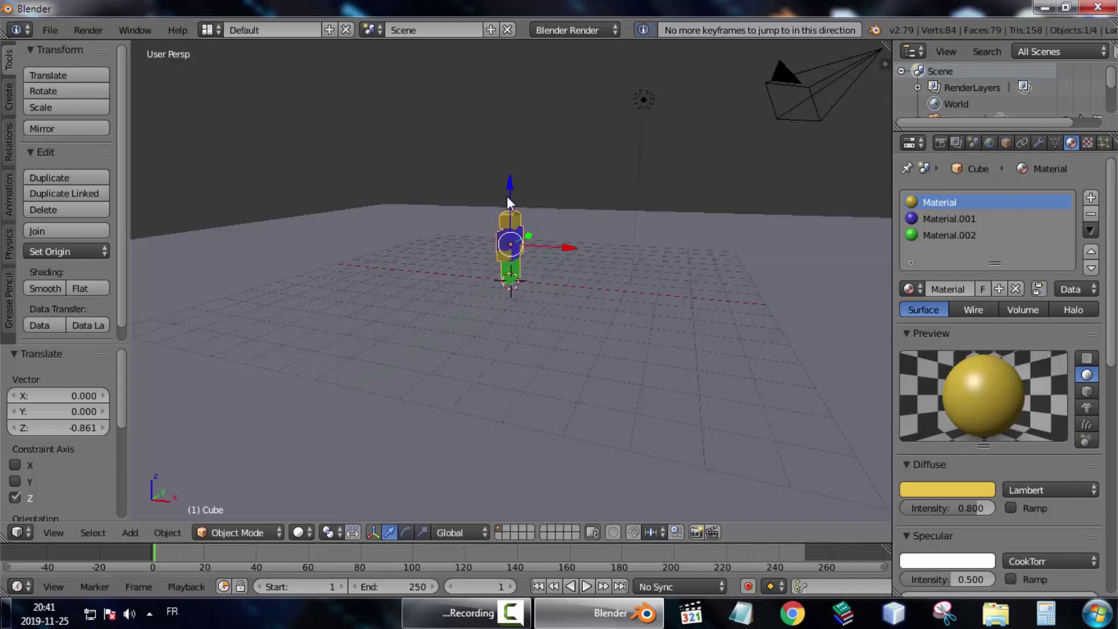
In front view, fine-tune the character's height along Z so its feet rest on the floor plane
{"action": "key", "text": "KP_1"}
{"action": "scroll", "coordinate": [462, 265], "scroll_direction": "up", "scroll_amount": 8}
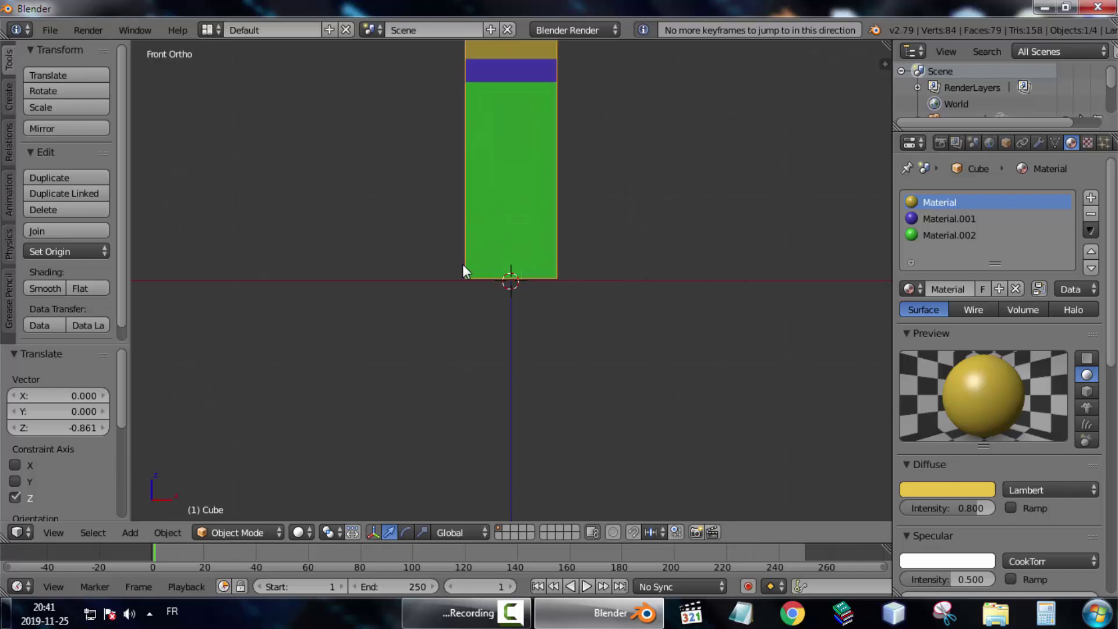
{"action": "scroll", "coordinate": [462, 264], "scroll_direction": "up", "scroll_amount": 2}
{"action": "scroll", "coordinate": [463, 263], "scroll_direction": "down", "scroll_amount": 6}
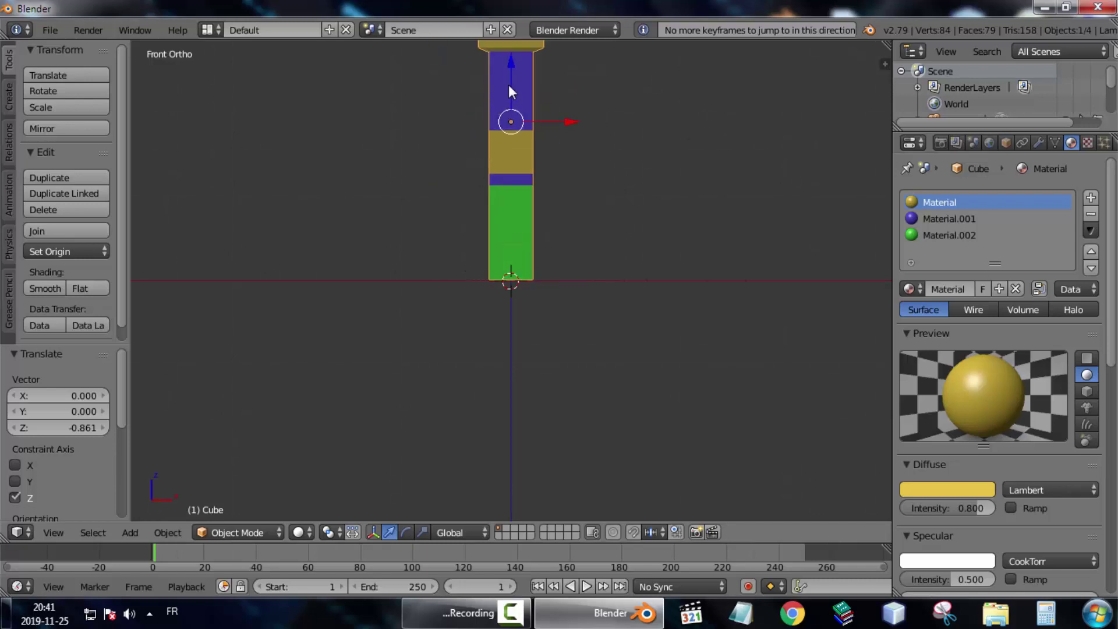
{"action": "left_click_drag", "start_coordinate": [509, 85], "coordinate": [510, 89]}
Switch the render engine to Blender Game
{"action": "middle_click_drag", "start_coordinate": [504, 124], "coordinate": [487, 137]}
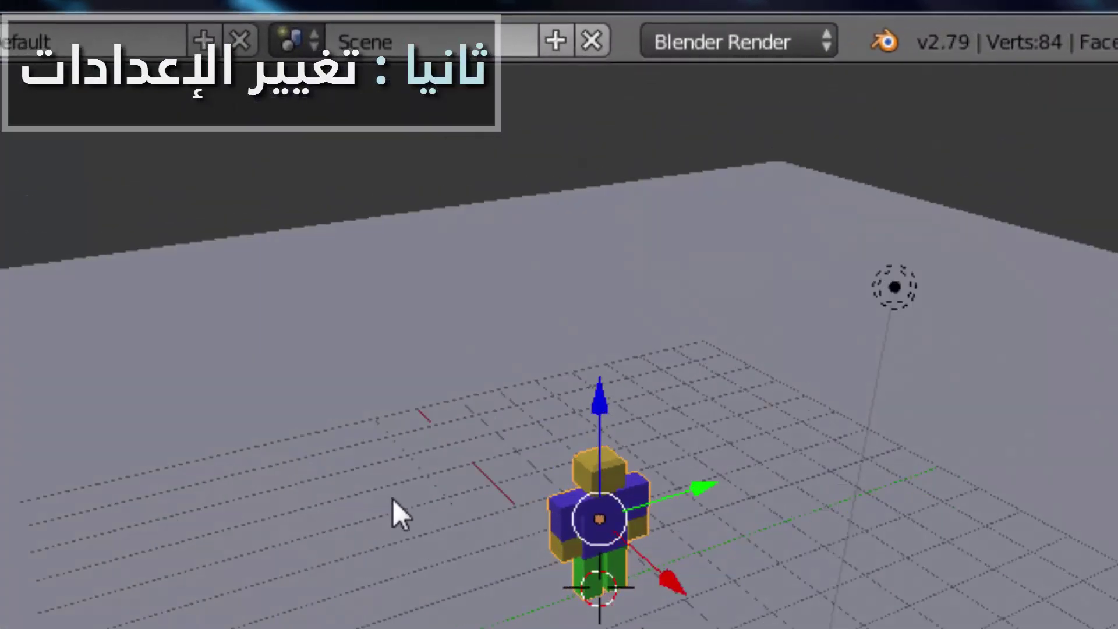
{"action": "middle_click_drag", "start_coordinate": [392, 499], "coordinate": [414, 527]}
{"action": "left_click", "coordinate": [727, 48]}
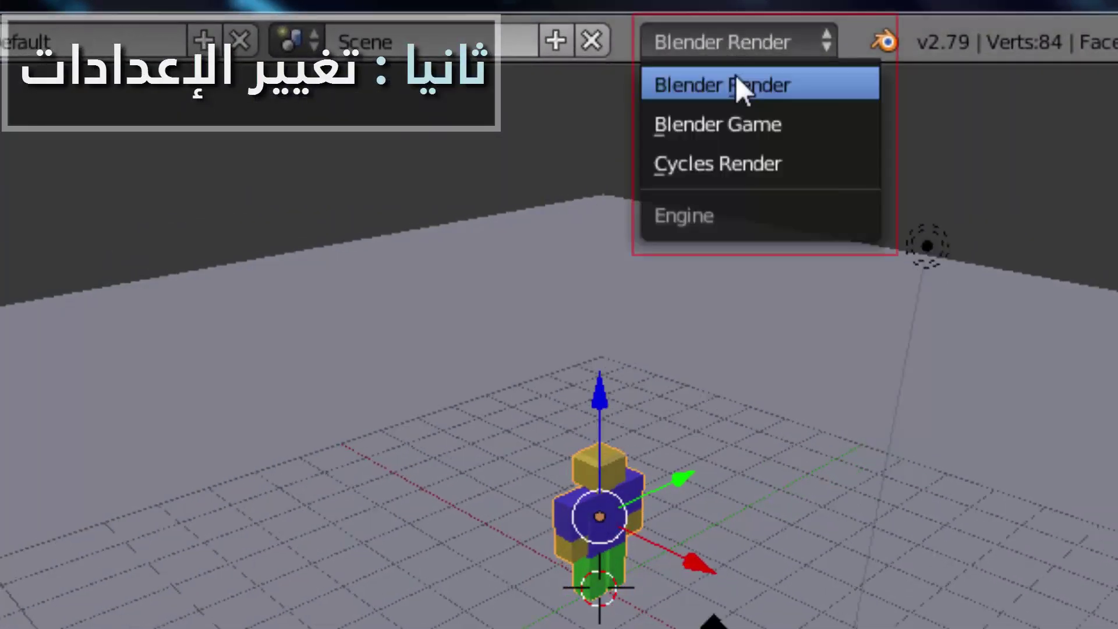
{"action": "left_click", "coordinate": [743, 129]}
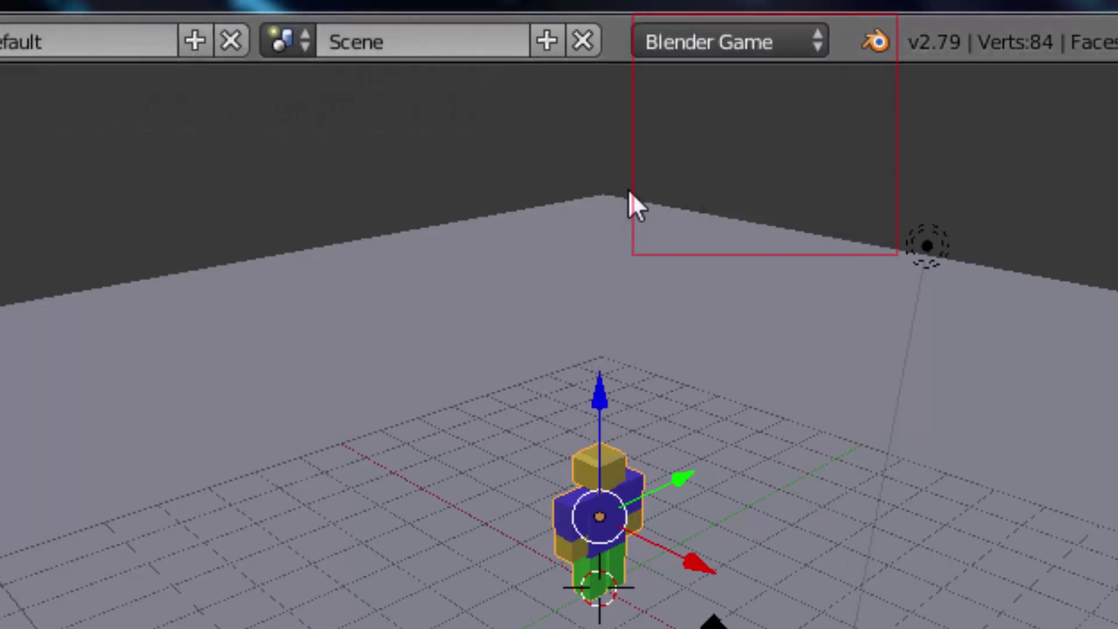
Set the game engine's Shading mode to GLSL in the render properties
{"action": "middle_click_drag", "start_coordinate": [343, 314], "coordinate": [600, 294]}
{"action": "scroll", "coordinate": [501, 552], "scroll_direction": "up", "scroll_amount": 6}
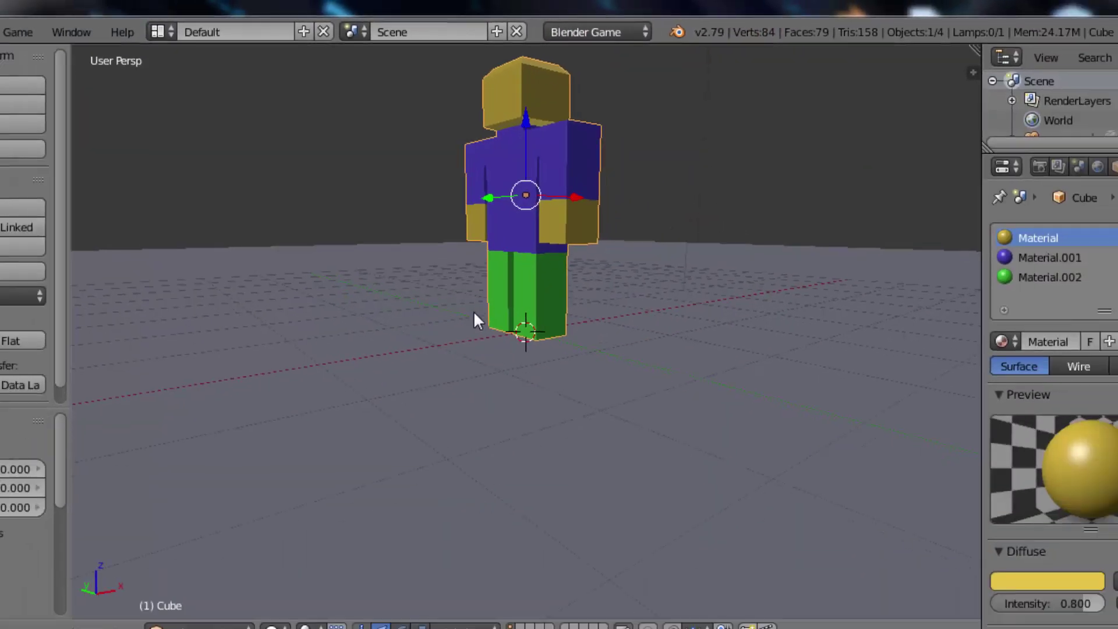
{"action": "middle_click_drag", "start_coordinate": [500, 550], "coordinate": [300, 575]}
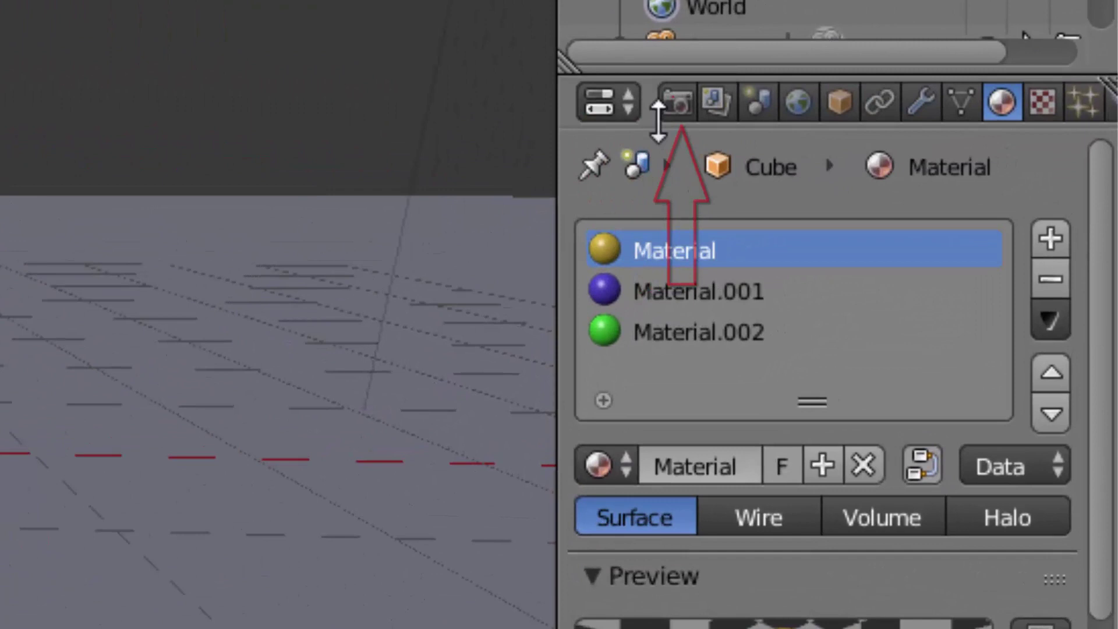
{"action": "left_click", "coordinate": [861, 130]}
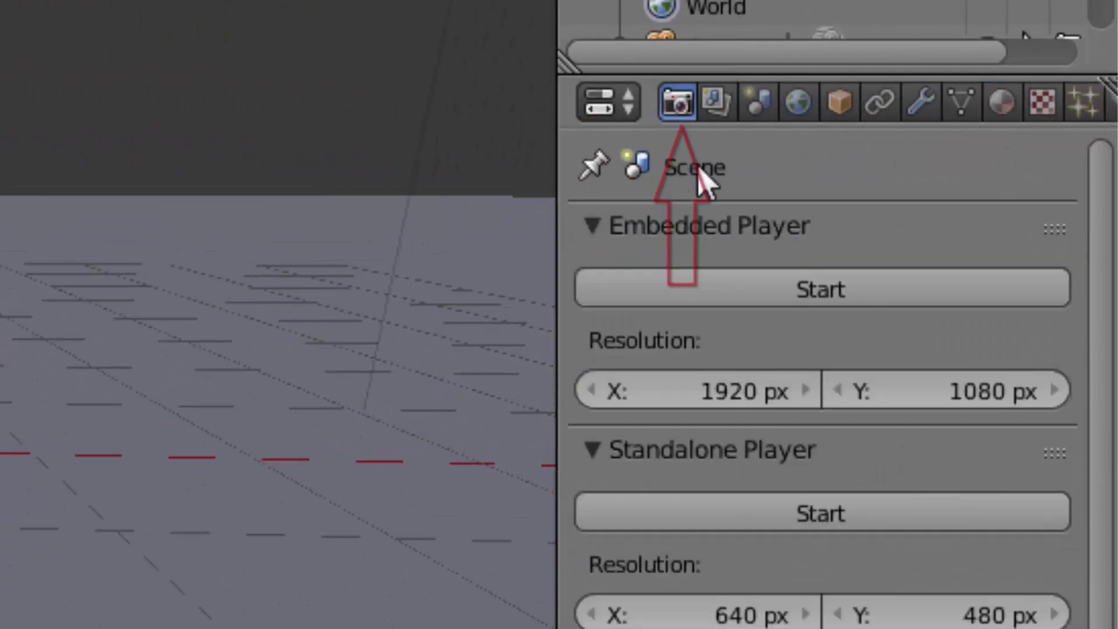
{"action": "scroll", "coordinate": [932, 402], "scroll_direction": "down", "scroll_amount": 5}
{"action": "scroll", "coordinate": [815, 559], "scroll_direction": "down", "scroll_amount": 5}
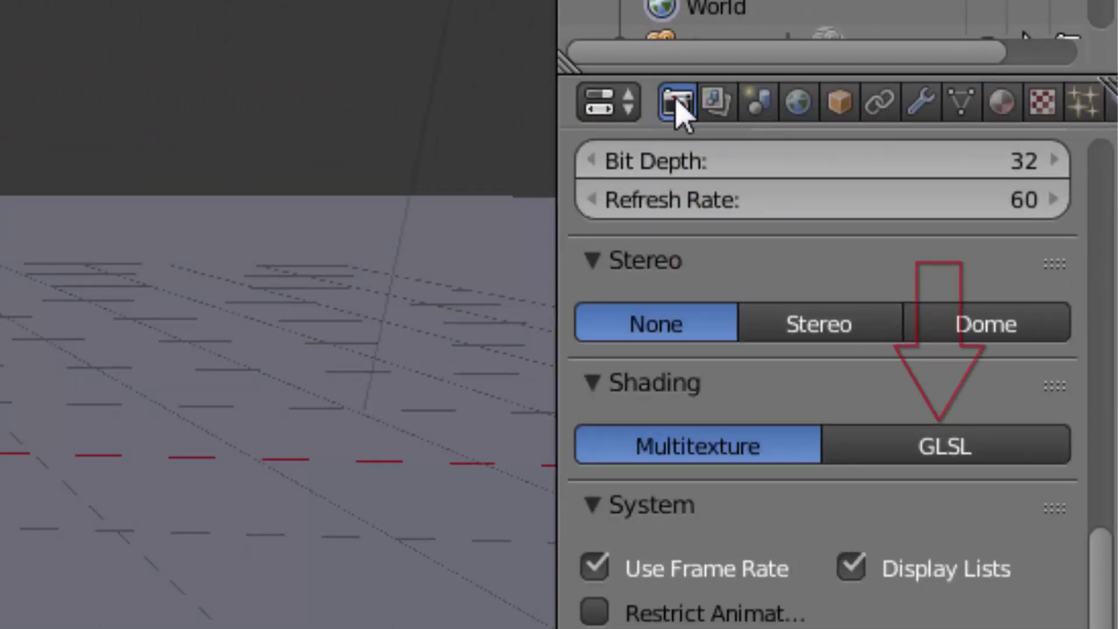
{"action": "left_click", "coordinate": [883, 447]}
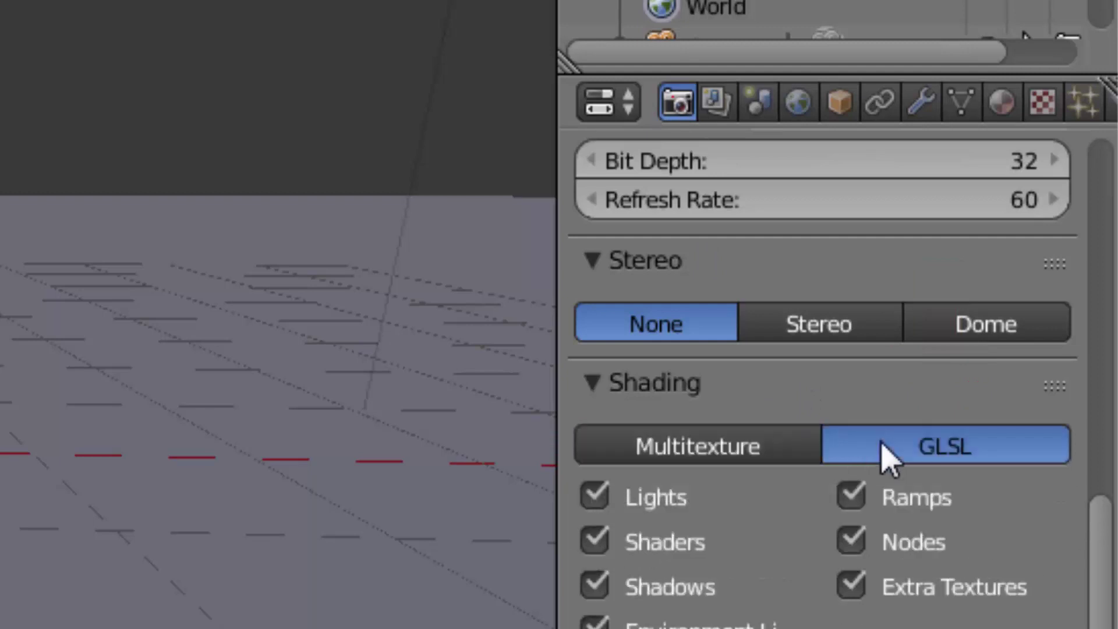
{"action": "left_click", "coordinate": [35, 622]}
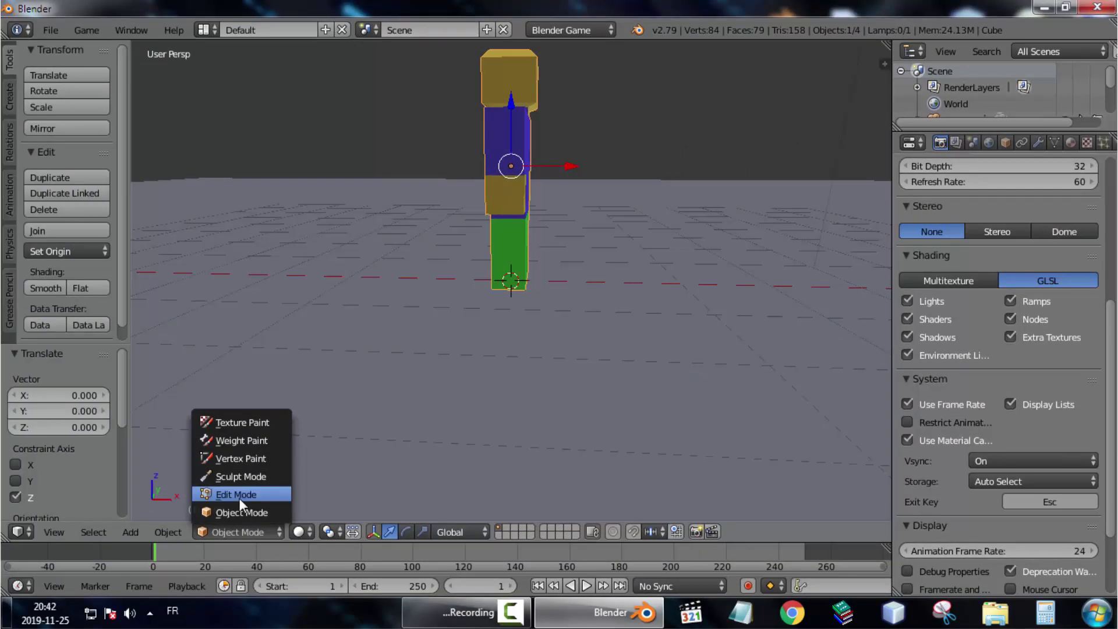
{"action": "left_click", "coordinate": [239, 498]}
{"action": "left_click", "coordinate": [40, 618]}
{"action": "left_click", "coordinate": [294, 480]}
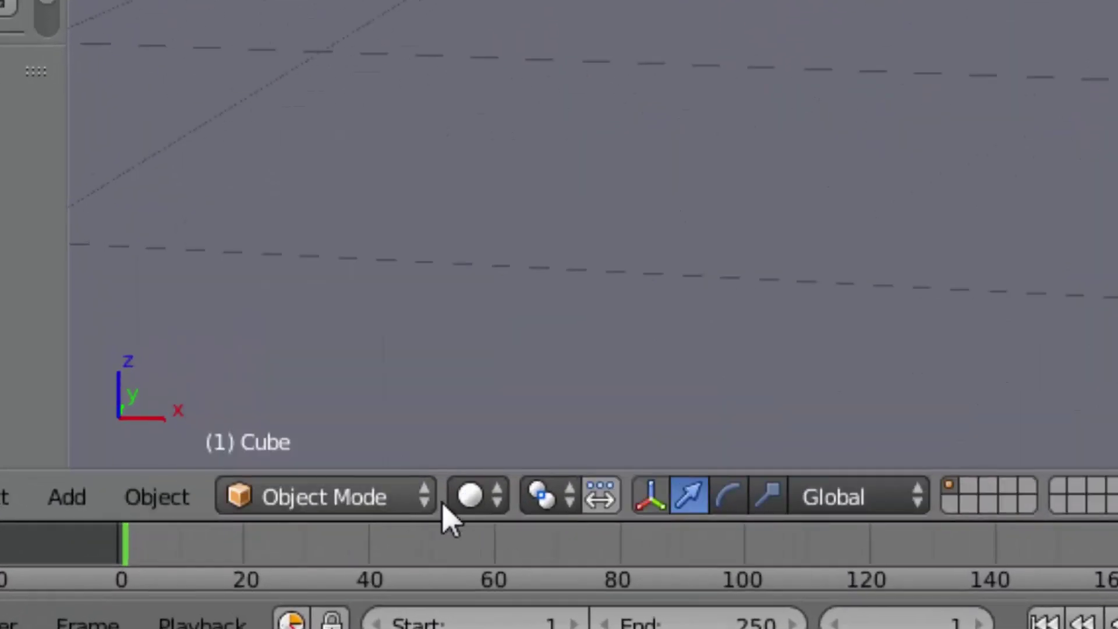
Set the 3D view's viewport shading to Material
{"action": "left_click", "coordinate": [411, 508]}
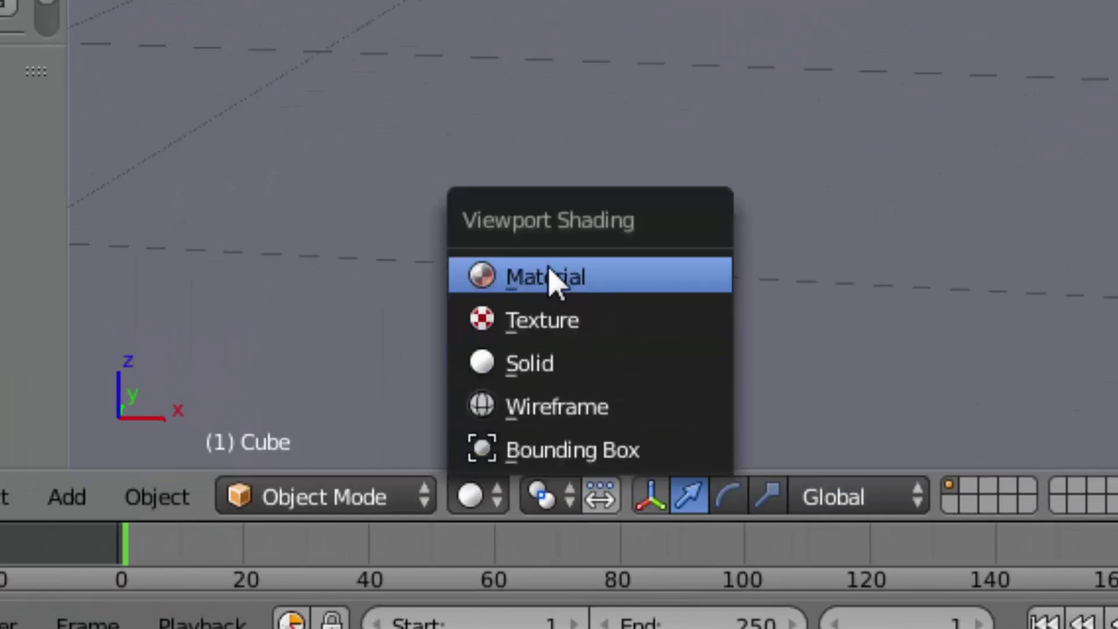
{"action": "left_click", "coordinate": [550, 278]}
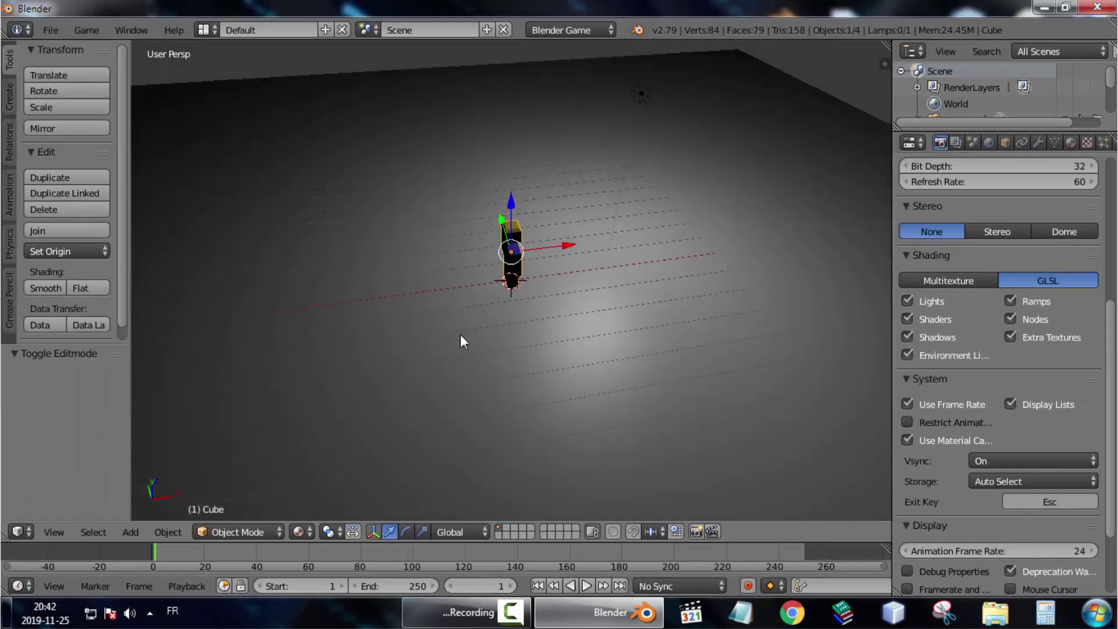
Select the lamp above the scene and change its type to Sun
{"action": "middle_click_drag", "start_coordinate": [460, 335], "coordinate": [407, 273]}
{"action": "right_click", "coordinate": [639, 105]}
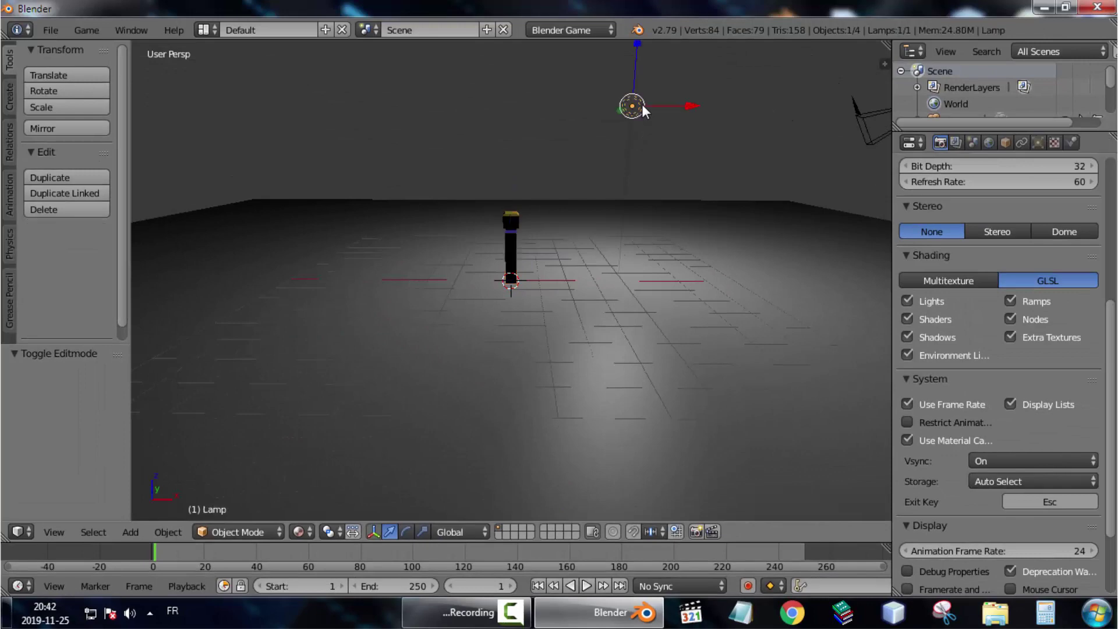
{"action": "left_click", "coordinate": [1037, 143]}
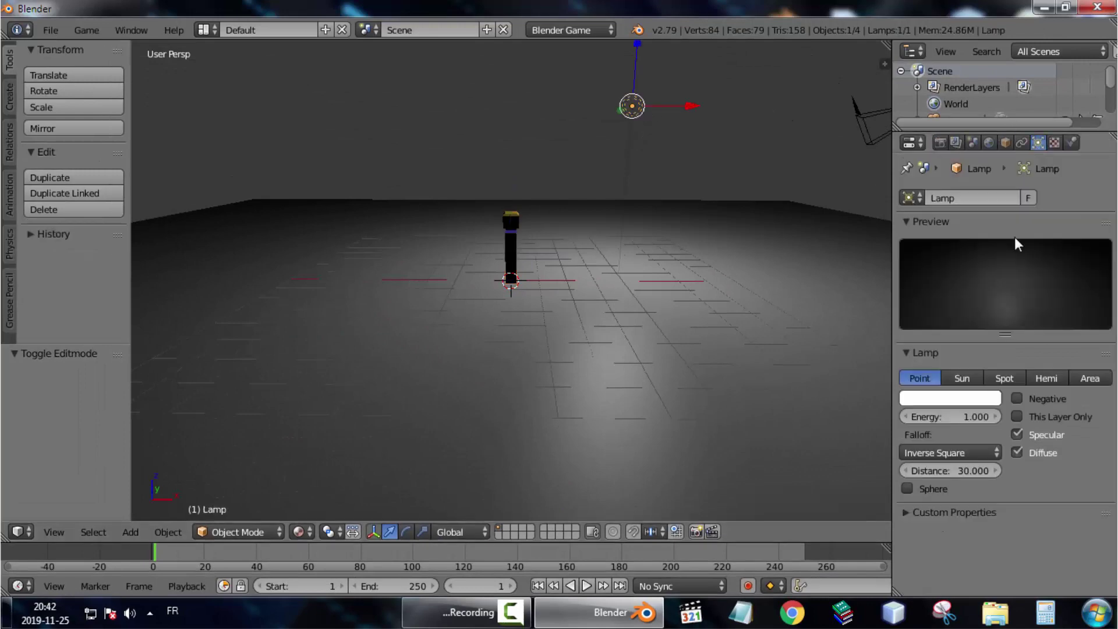
{"action": "left_click", "coordinate": [962, 378]}
Duplicate the sun lamp and place the copy offset about -4.63 in X, -0.55 in Y and 0.63 in Z
{"action": "middle_click_drag", "start_coordinate": [644, 180], "coordinate": [542, 208]}
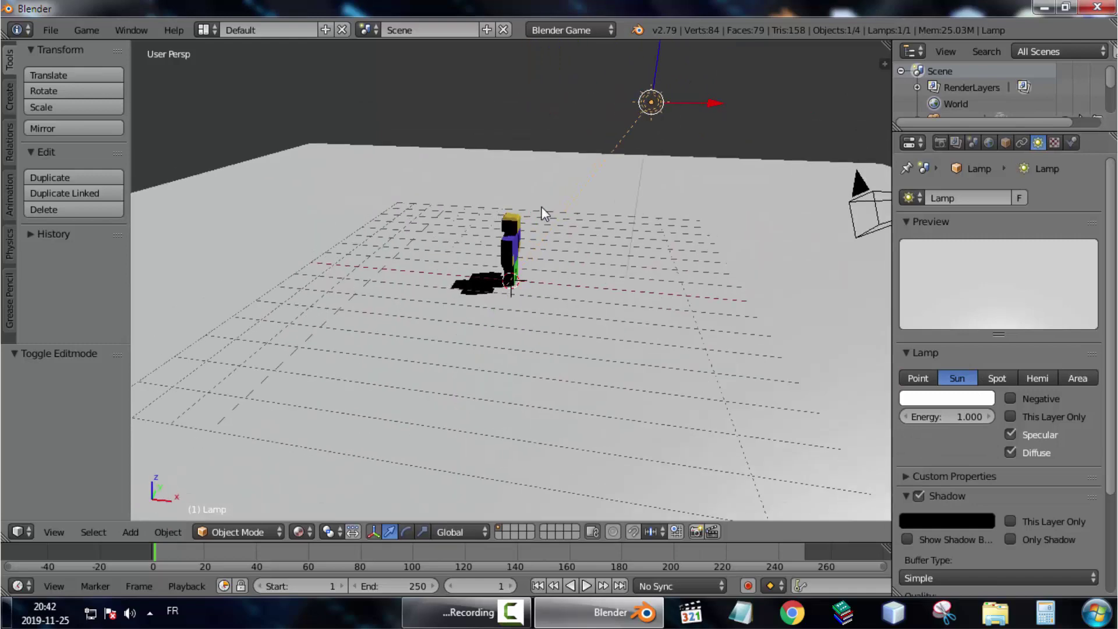
{"action": "key", "text": "shift+d"}
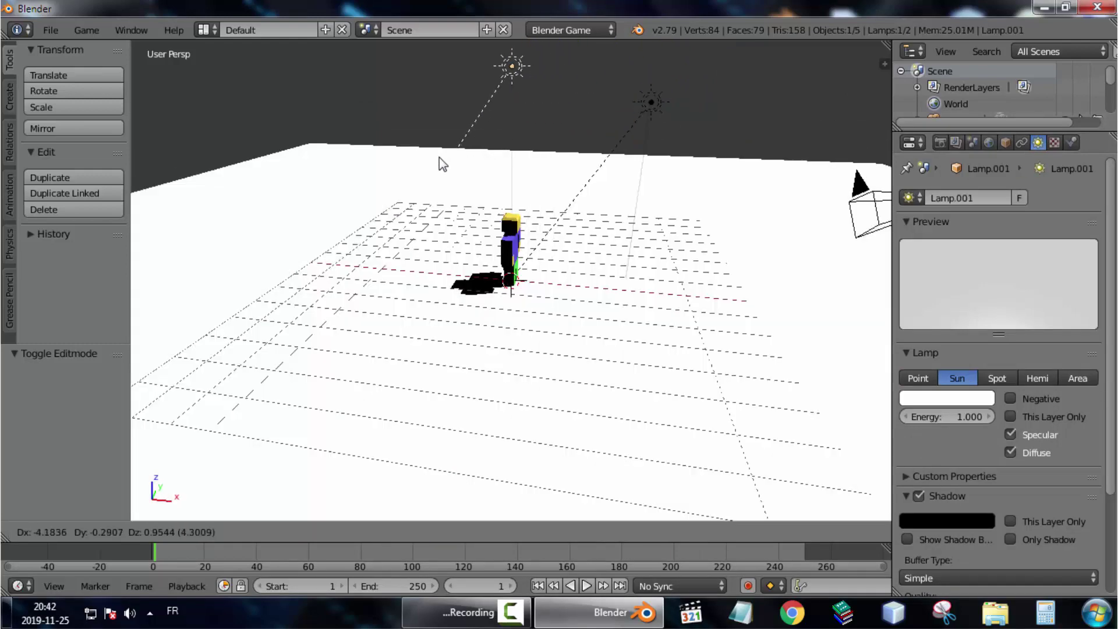
{"action": "left_click", "coordinate": [439, 157]}
Rotate the duplicated sun lamp about -74.1° around the Y axis
{"action": "middle_click_drag", "start_coordinate": [494, 208], "coordinate": [442, 461]}
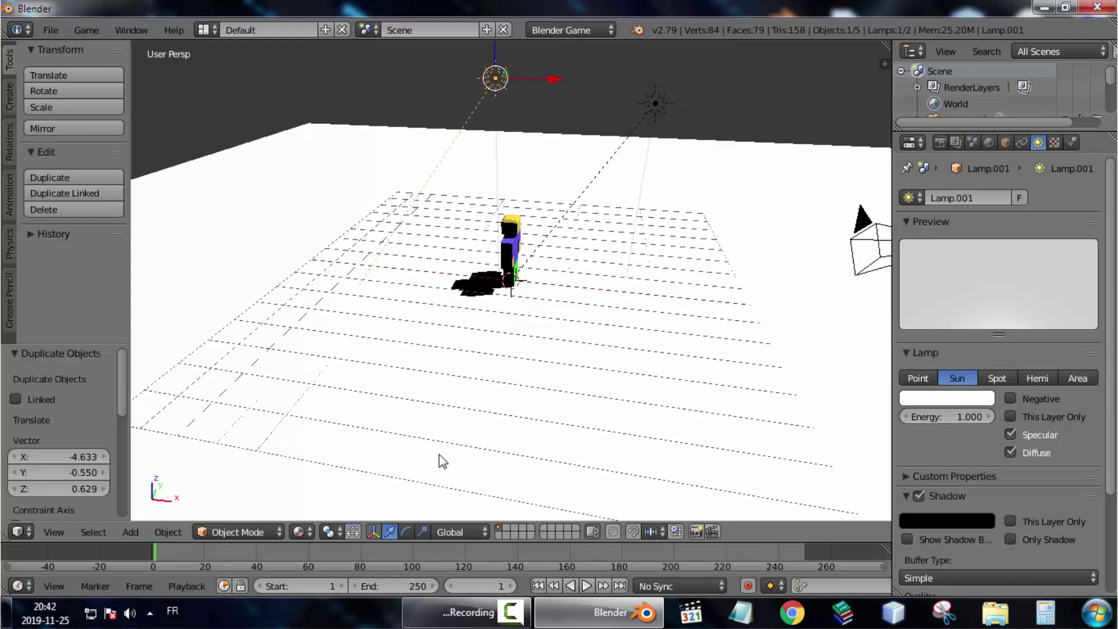
{"action": "left_click", "coordinate": [406, 531]}
{"action": "middle_click_drag", "start_coordinate": [492, 146], "coordinate": [530, 82]}
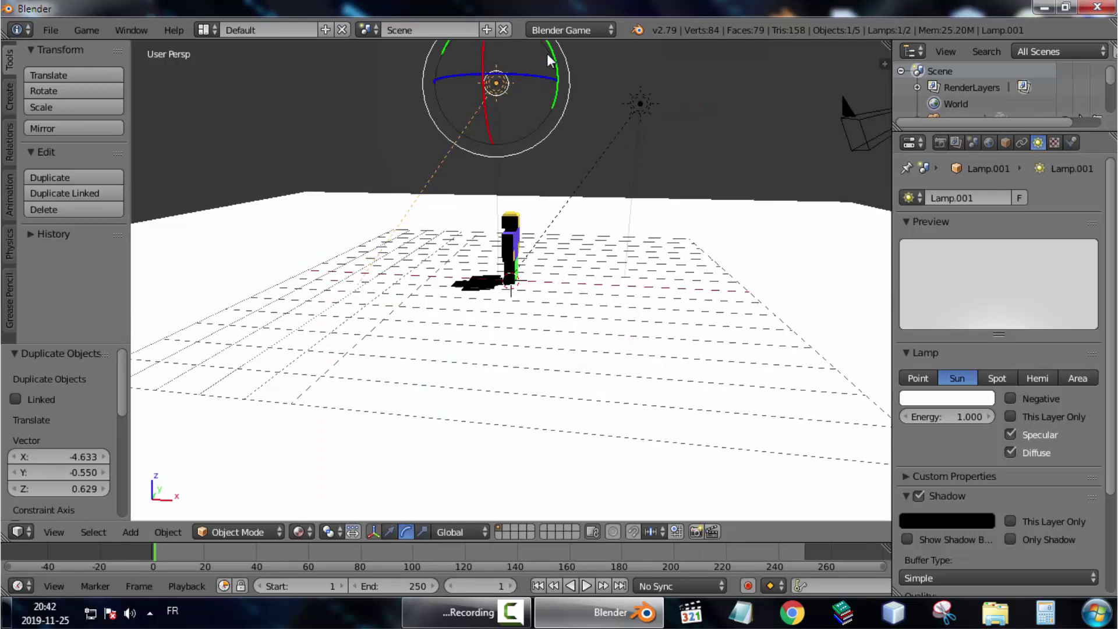
{"action": "left_click_drag", "start_coordinate": [547, 54], "coordinate": [494, 57]}
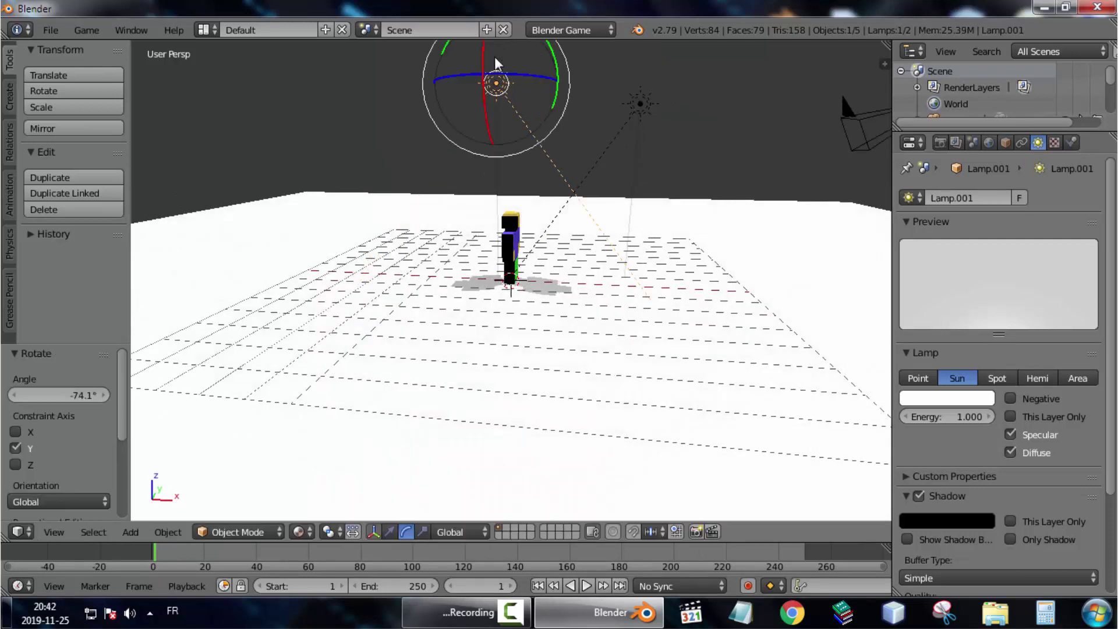
Try the Spot, Hemi and Area types on the duplicated lamp, settling on Hemi with an energy of 0.440
{"action": "left_click", "coordinate": [1000, 378]}
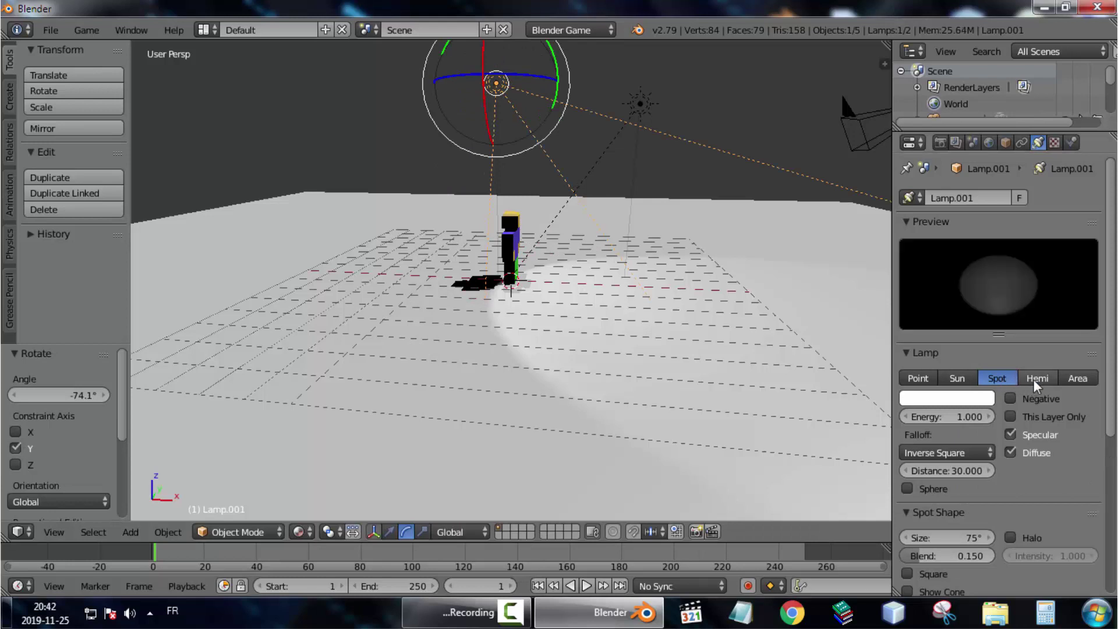
{"action": "left_click", "coordinate": [1033, 379]}
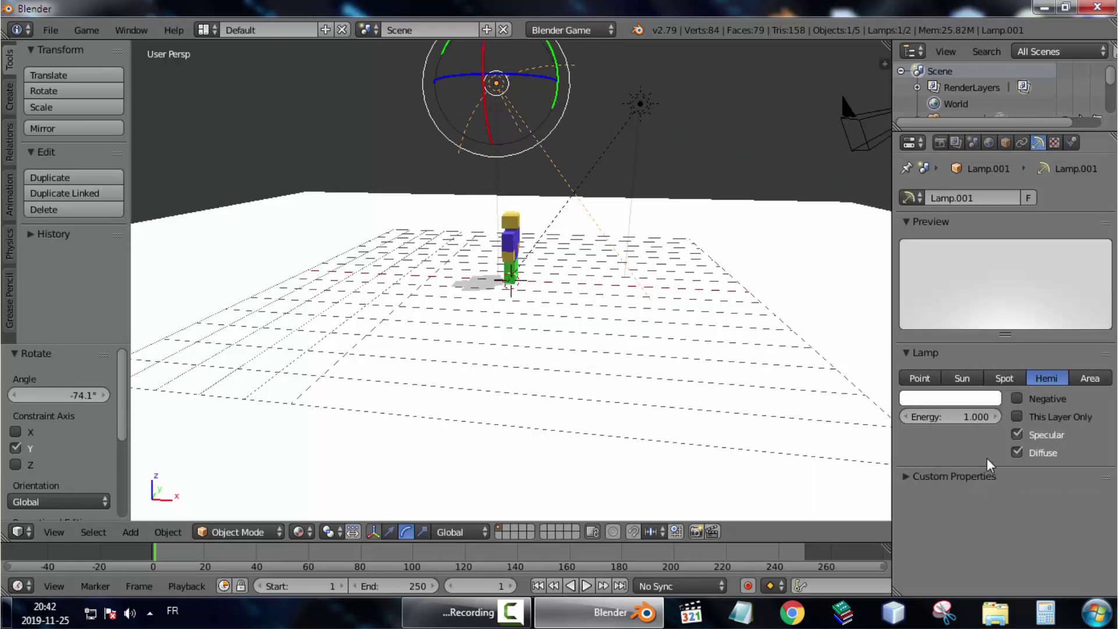
{"action": "left_click", "coordinate": [1082, 383]}
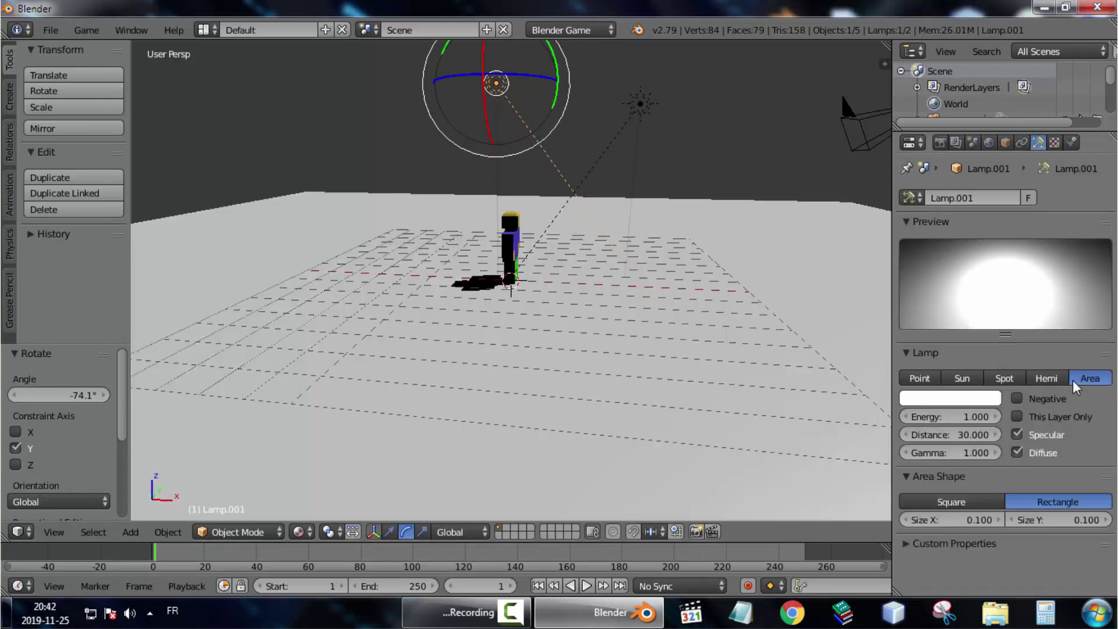
{"action": "left_click", "coordinate": [1057, 380]}
{"action": "left_click_drag", "start_coordinate": [955, 417], "coordinate": [747, 416]}
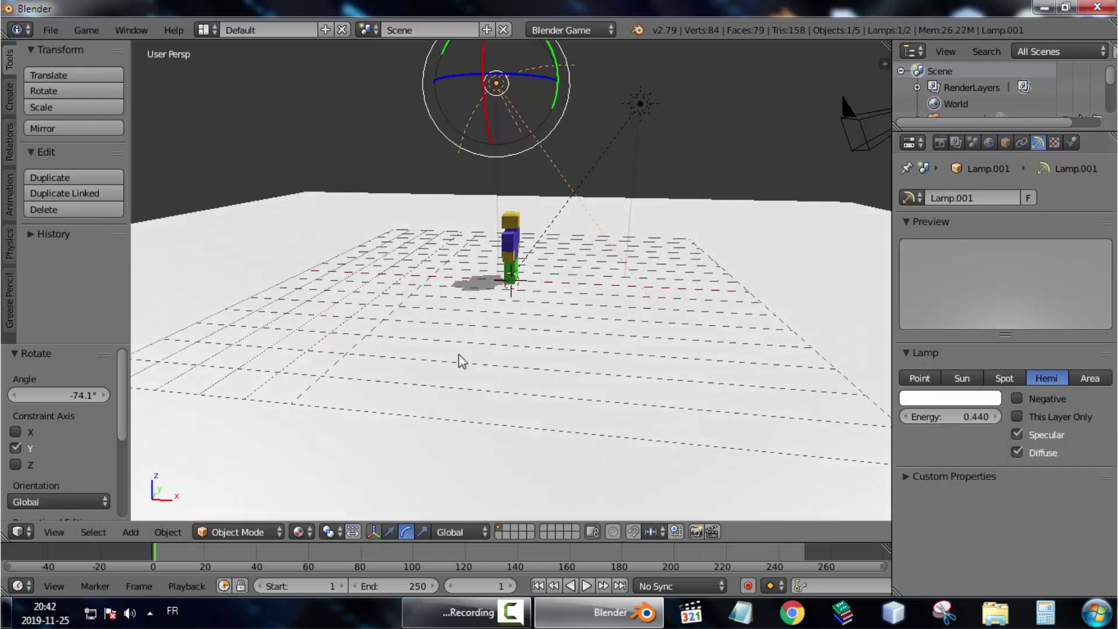
Select the character, enlarge the timeline area below the 3D view and turn it into a widened Logic Editor
{"action": "middle_click_drag", "start_coordinate": [457, 354], "coordinate": [658, 356]}
{"action": "scroll", "coordinate": [397, 289], "scroll_direction": "up", "scroll_amount": 7}
{"action": "middle_click_drag", "start_coordinate": [407, 284], "coordinate": [157, 292]}
{"action": "scroll", "coordinate": [429, 302], "scroll_direction": "down", "scroll_amount": 5}
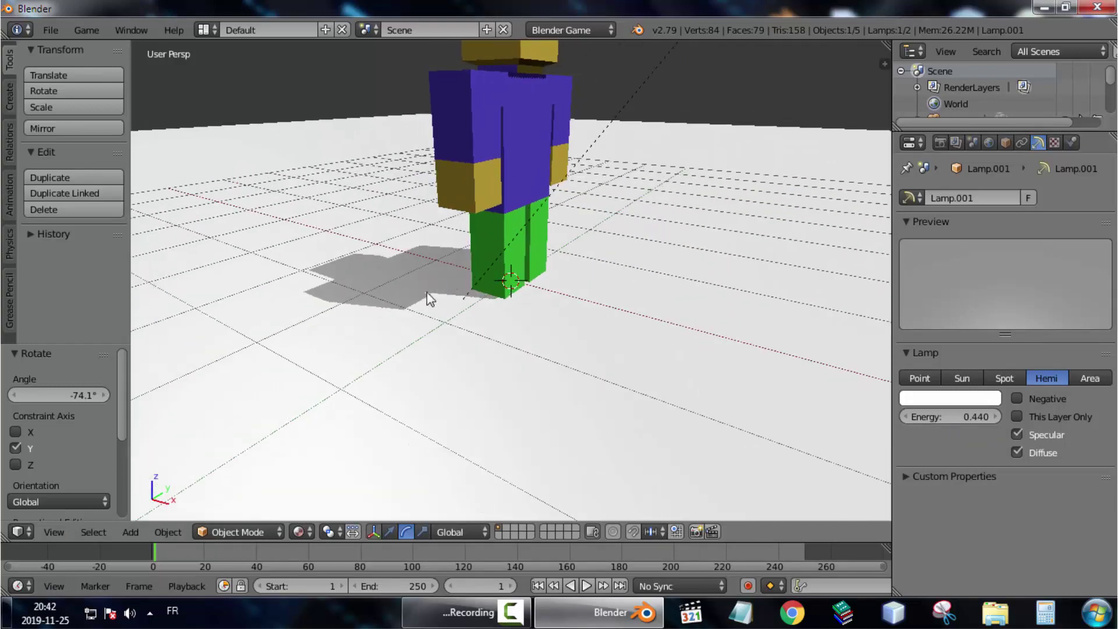
{"action": "middle_click_drag", "start_coordinate": [407, 299], "coordinate": [564, 294]}
{"action": "scroll", "coordinate": [564, 288], "scroll_direction": "down", "scroll_amount": 3}
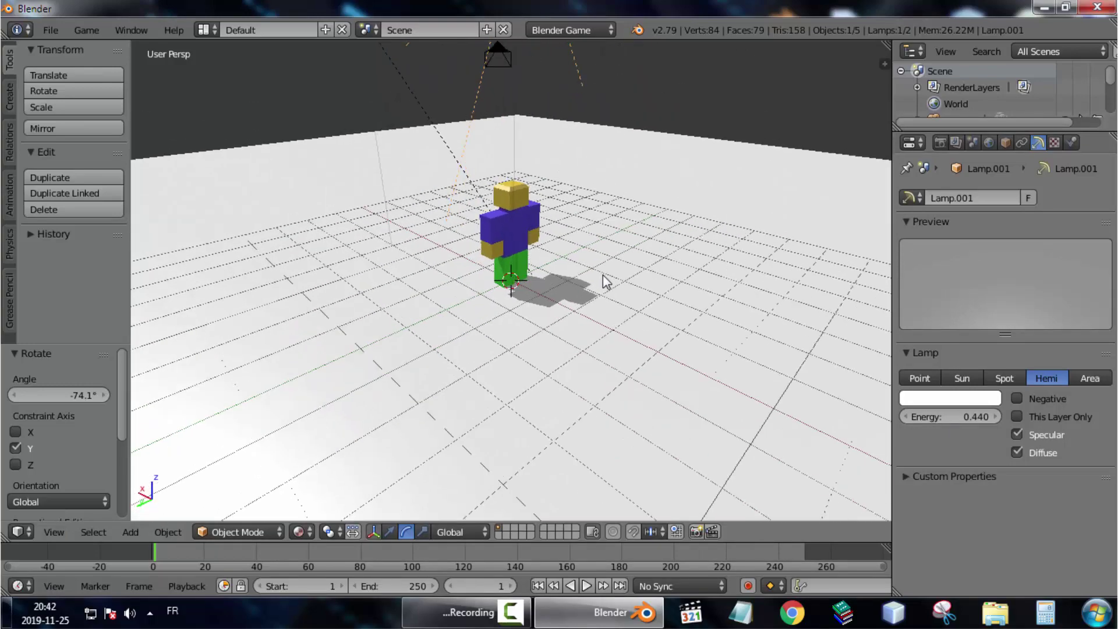
{"action": "right_click", "coordinate": [510, 201]}
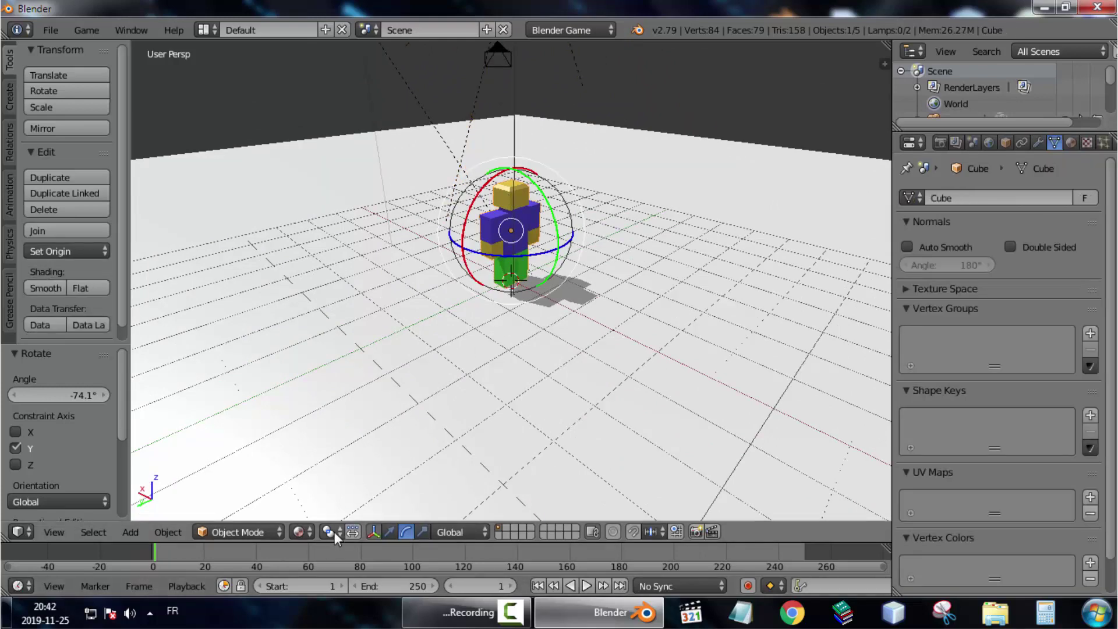
{"action": "left_click_drag", "start_coordinate": [81, 543], "coordinate": [56, 375]}
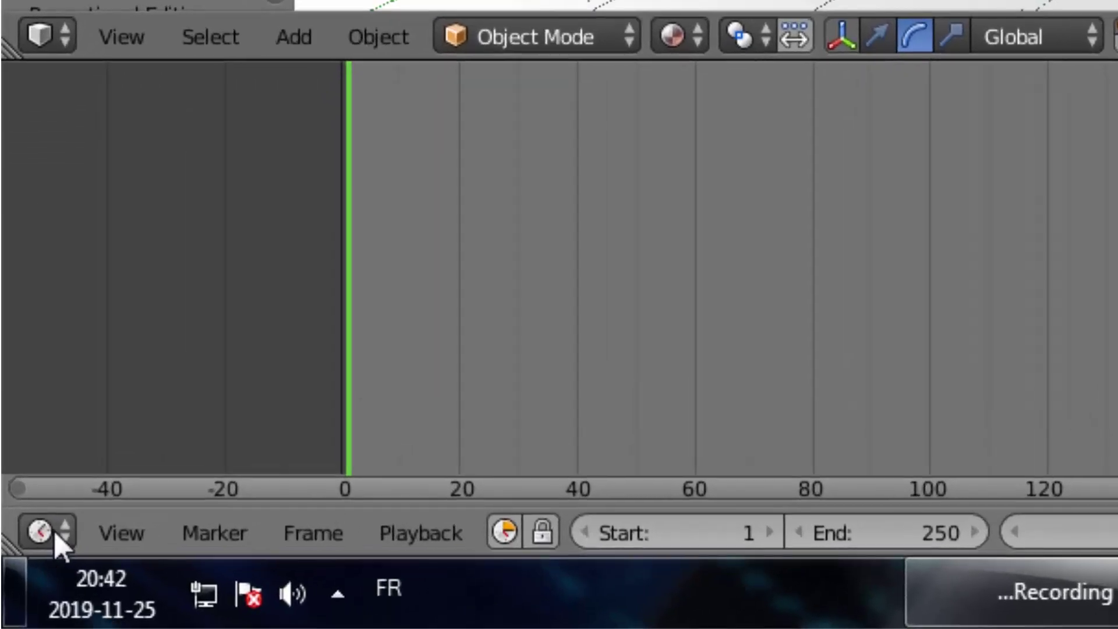
{"action": "left_click", "coordinate": [36, 548]}
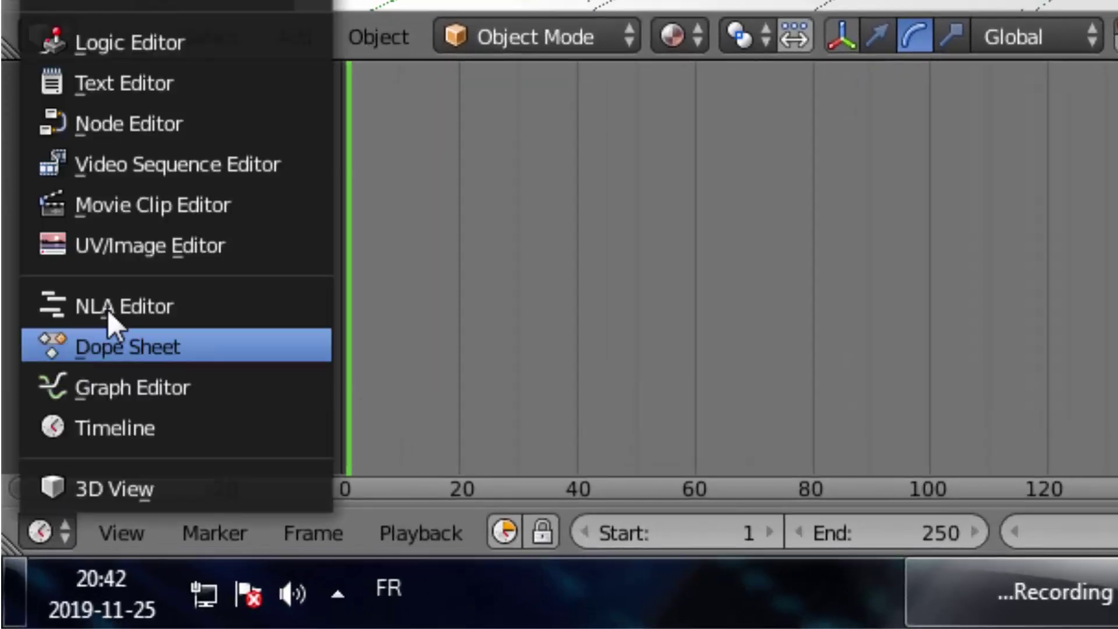
{"action": "left_click", "coordinate": [113, 37]}
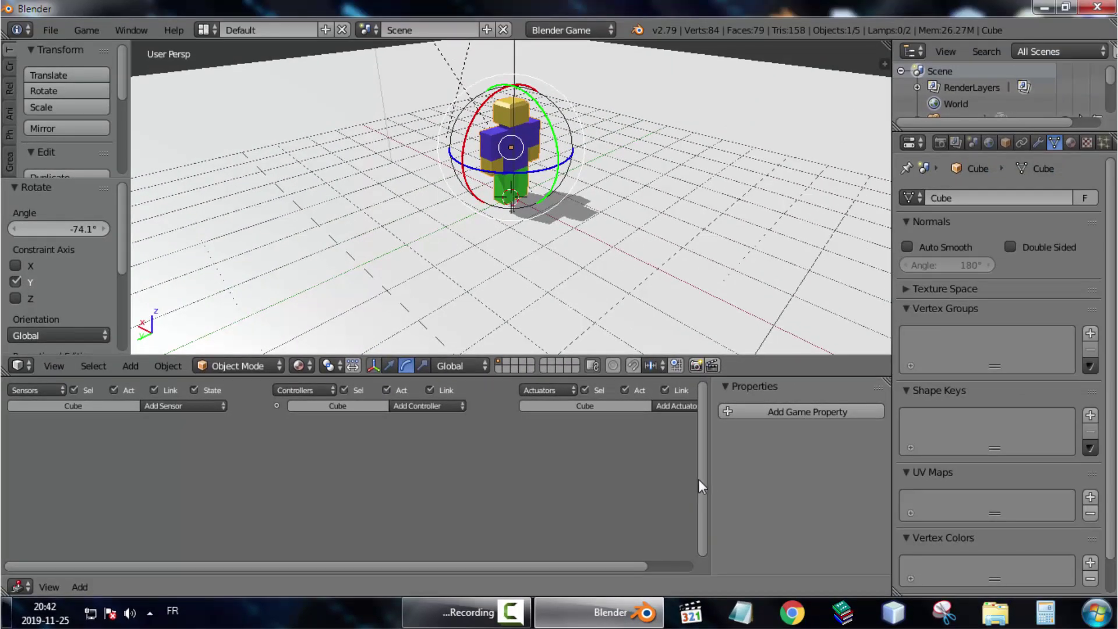
{"action": "left_click_drag", "start_coordinate": [713, 476], "coordinate": [808, 473]}
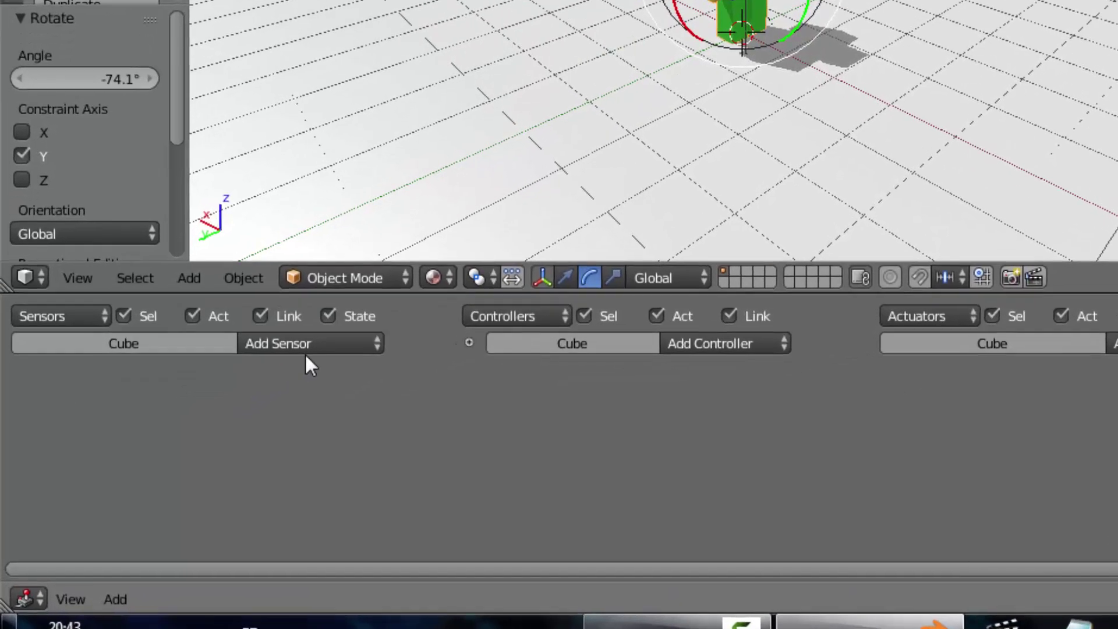
Add a Keyboard sensor to the character, assign the Up Arrow key to it and collapse it
{"action": "left_click", "coordinate": [286, 347]}
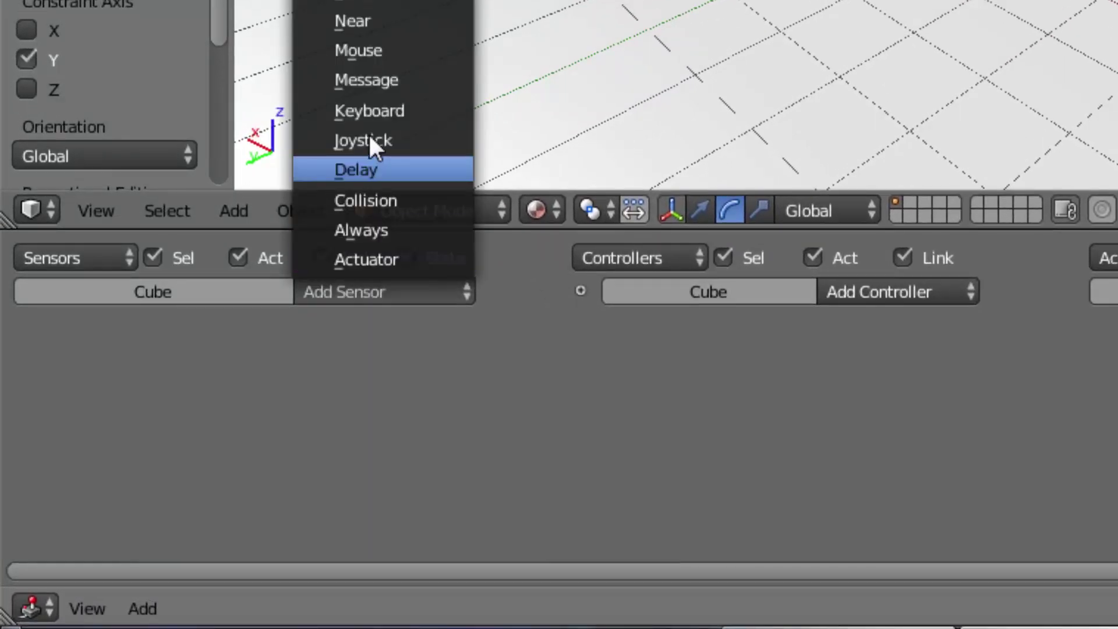
{"action": "left_click", "coordinate": [378, 111]}
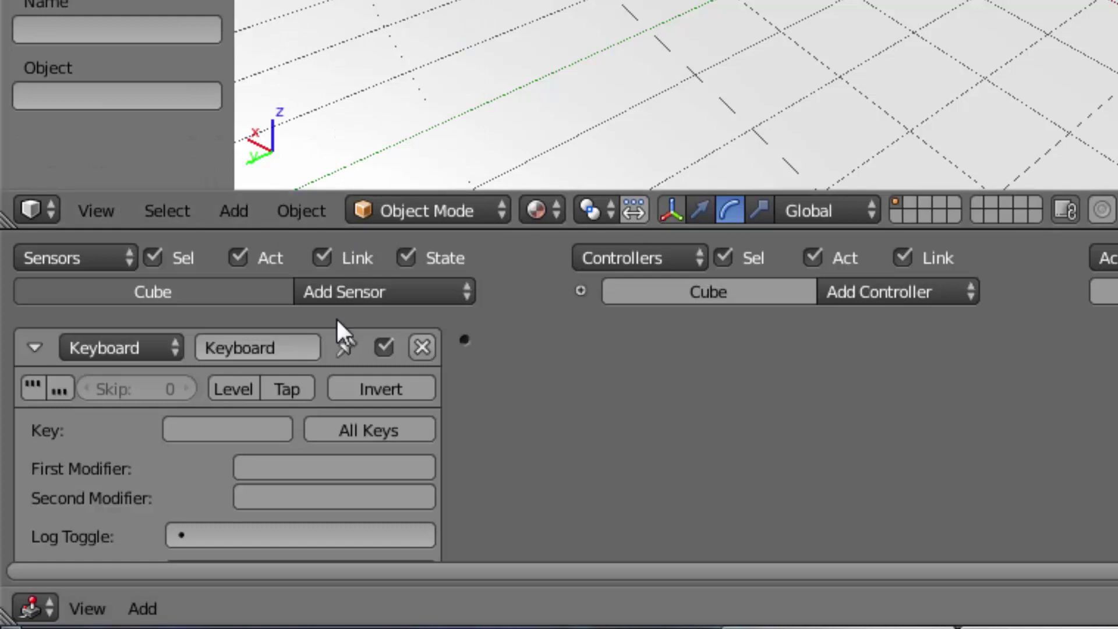
{"action": "left_click", "coordinate": [242, 428]}
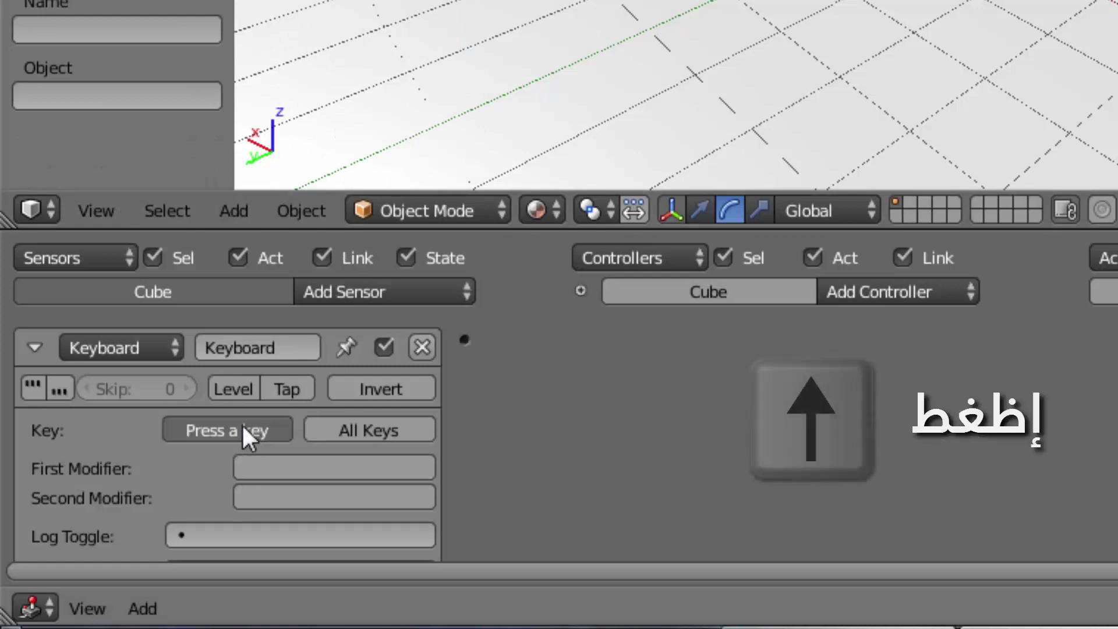
{"action": "key", "text": "Up"}
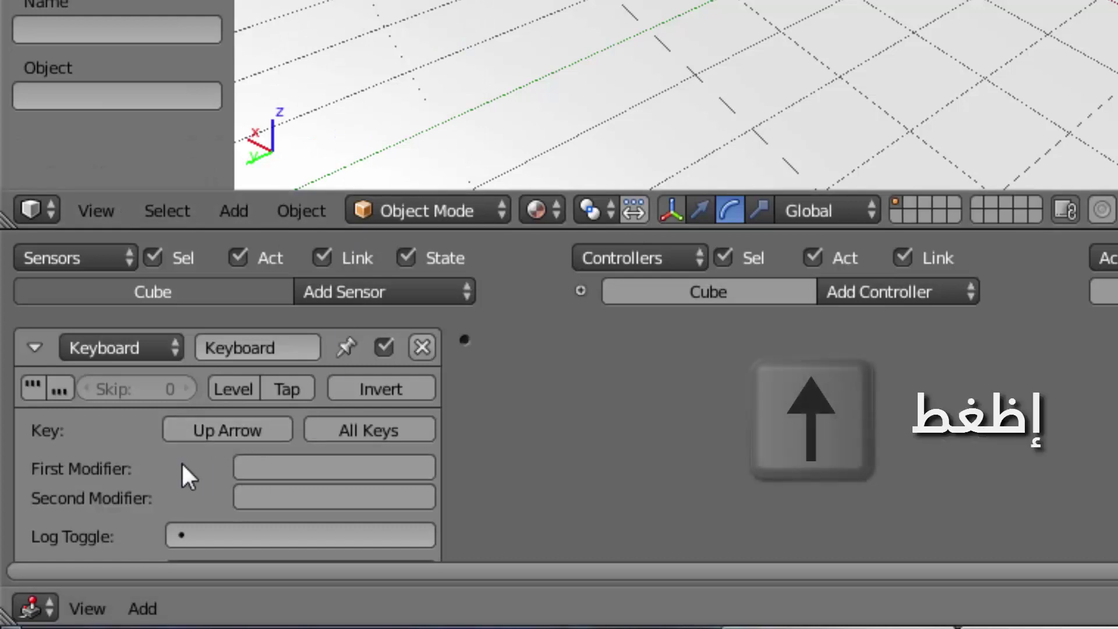
{"action": "left_click", "coordinate": [30, 348]}
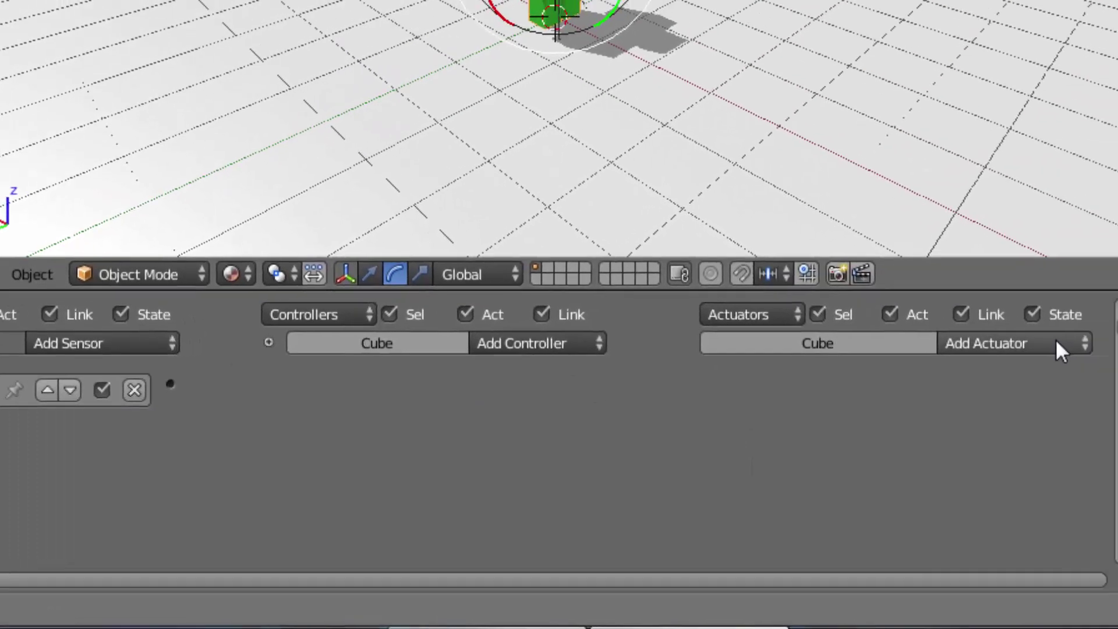
Add a Motion actuator to the character with Simple Motion and an X location of 1.00
{"action": "left_click", "coordinate": [1059, 348]}
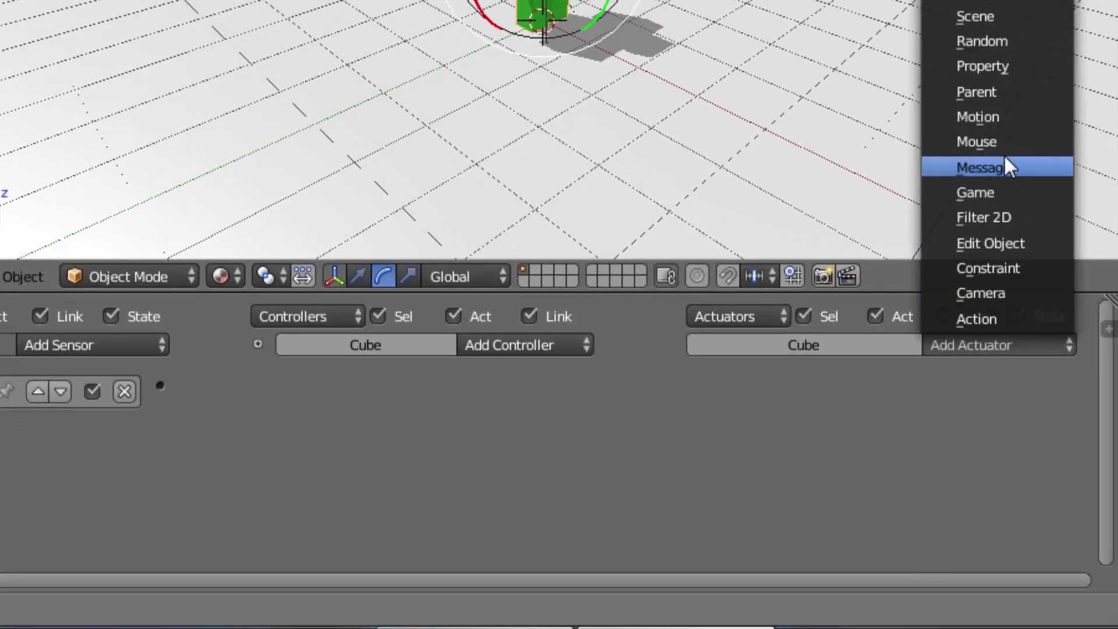
{"action": "left_click", "coordinate": [1000, 120]}
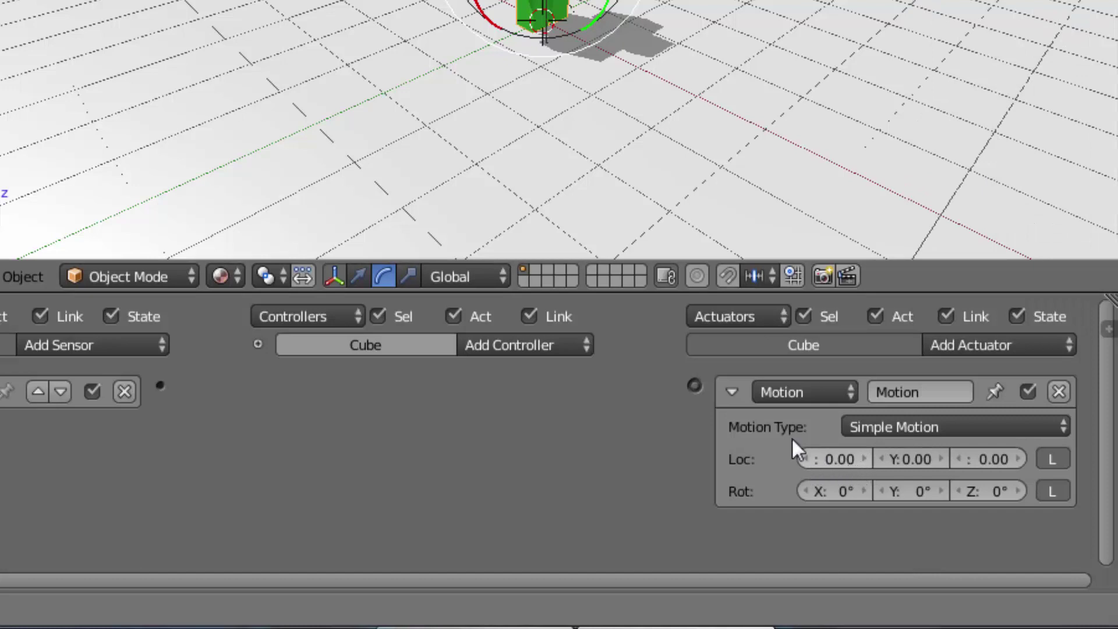
{"action": "left_click", "coordinate": [358, 276]}
{"action": "middle_click_drag", "start_coordinate": [527, 124], "coordinate": [446, 119]}
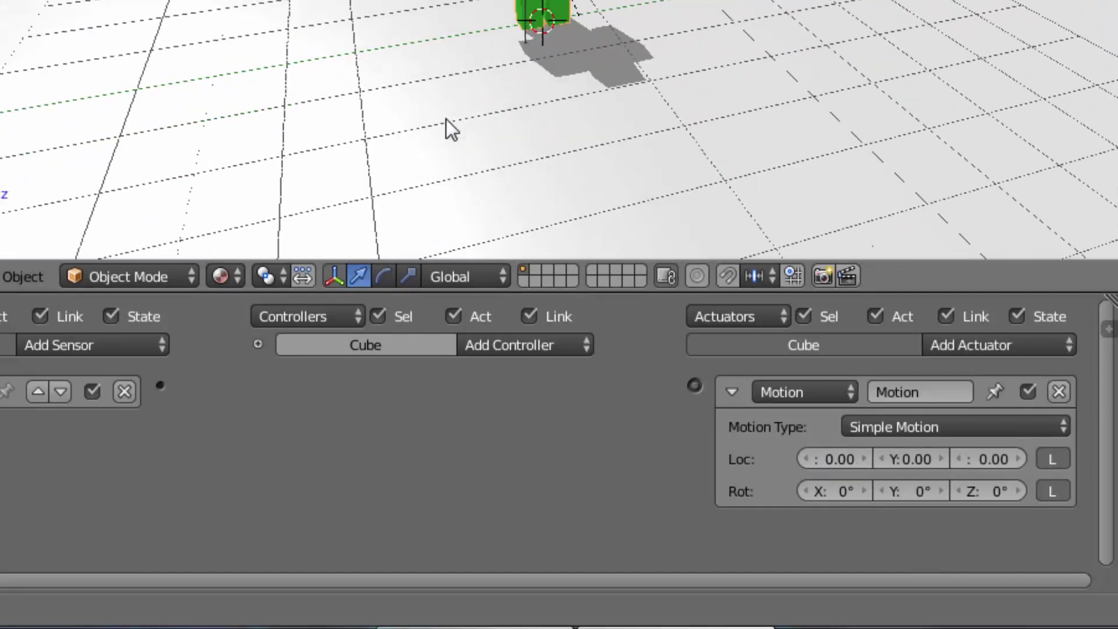
{"action": "left_click", "coordinate": [833, 460]}
{"action": "key", "text": "Return"}
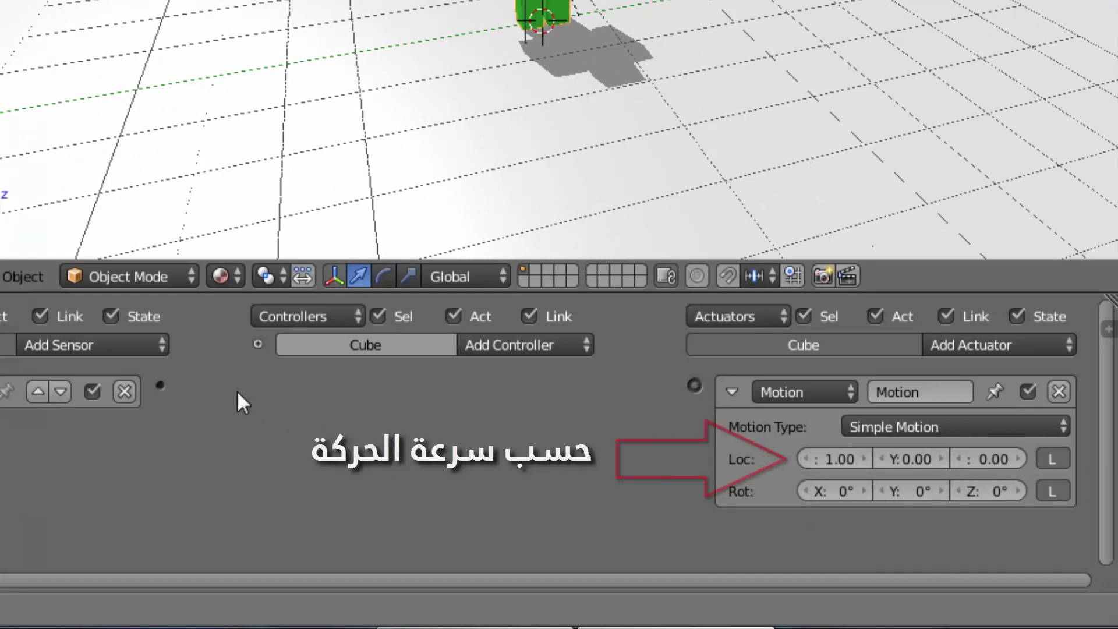
Link the Keyboard sensor to the Motion actuator through an And controller, and collapse the controller and actuator
{"action": "left_click_drag", "start_coordinate": [163, 386], "coordinate": [693, 385]}
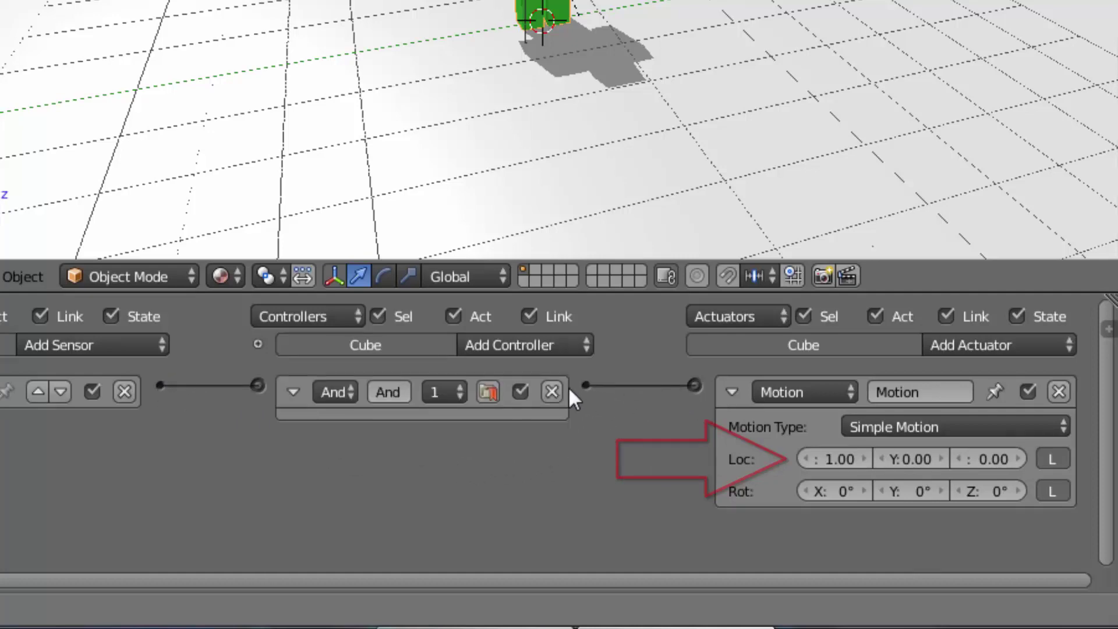
{"action": "left_click", "coordinate": [293, 392]}
{"action": "left_click", "coordinate": [732, 392]}
Run the game engine, test the character's forward movement and stop the game
{"action": "left_click", "coordinate": [81, 29]}
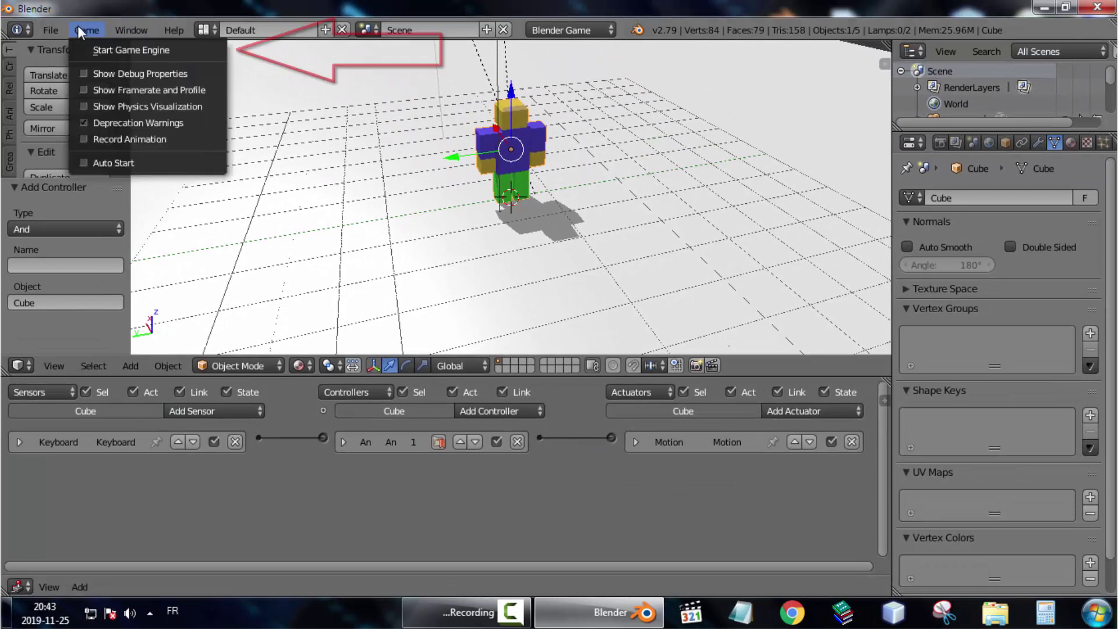
{"action": "left_click", "coordinate": [91, 49]}
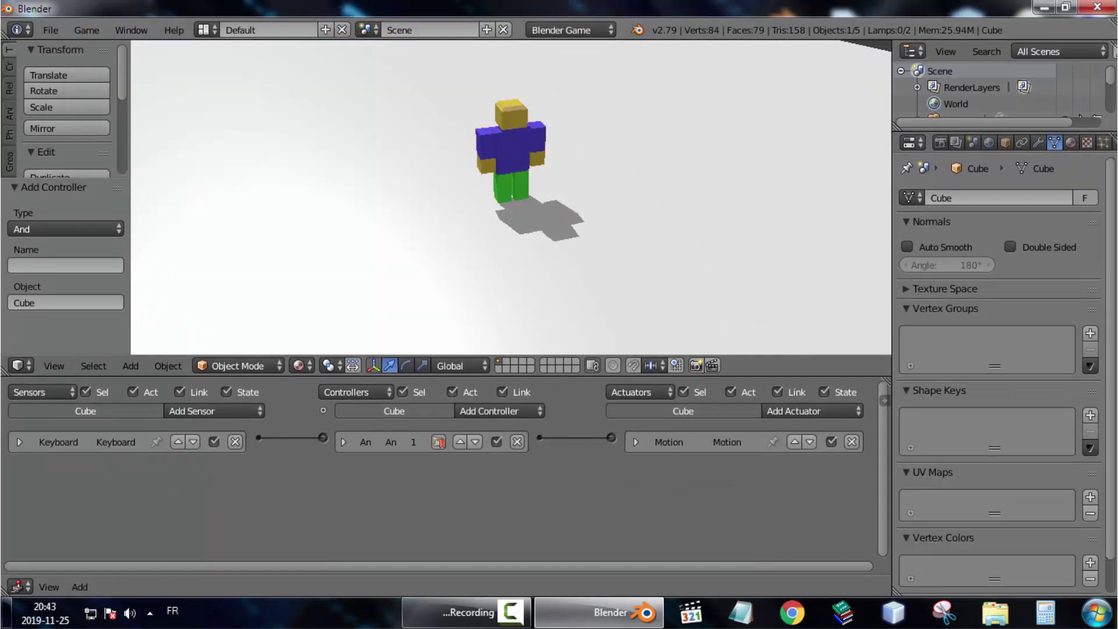
{"action": "key", "text": "Up"}
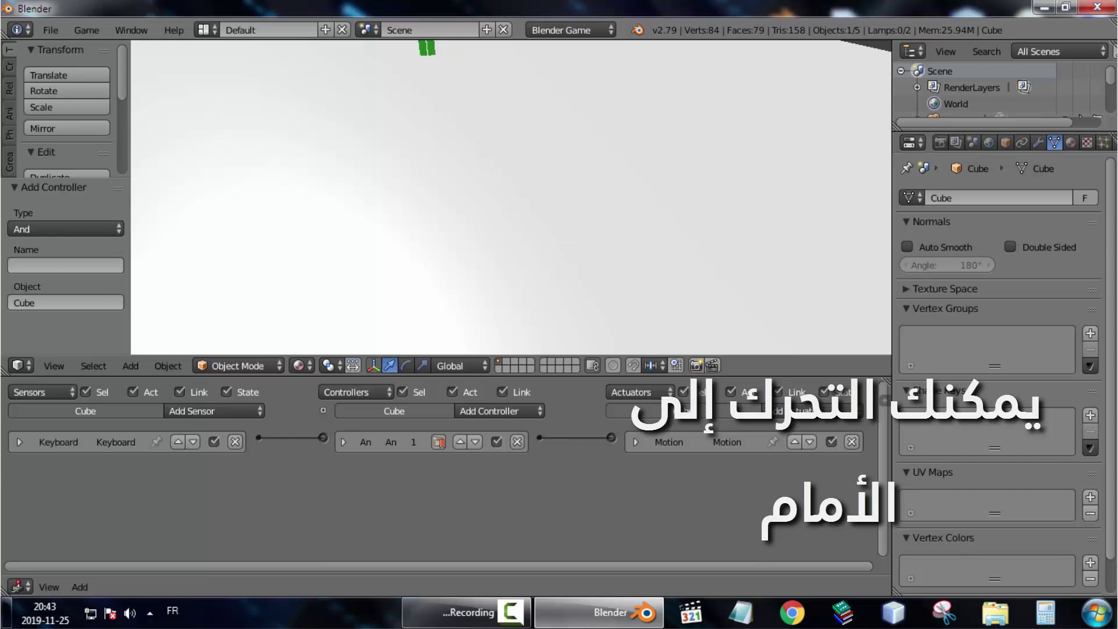
{"action": "key", "text": "Escape"}
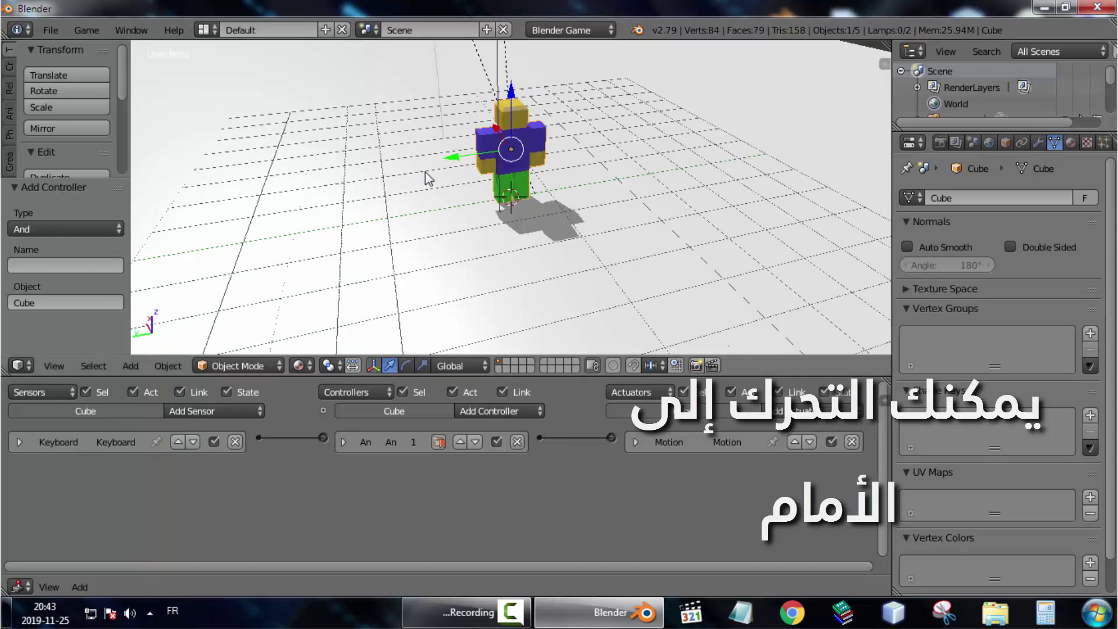
Set the Motion actuator's X location to 0.10 and test the forward movement in the game engine
{"action": "left_click", "coordinate": [636, 441]}
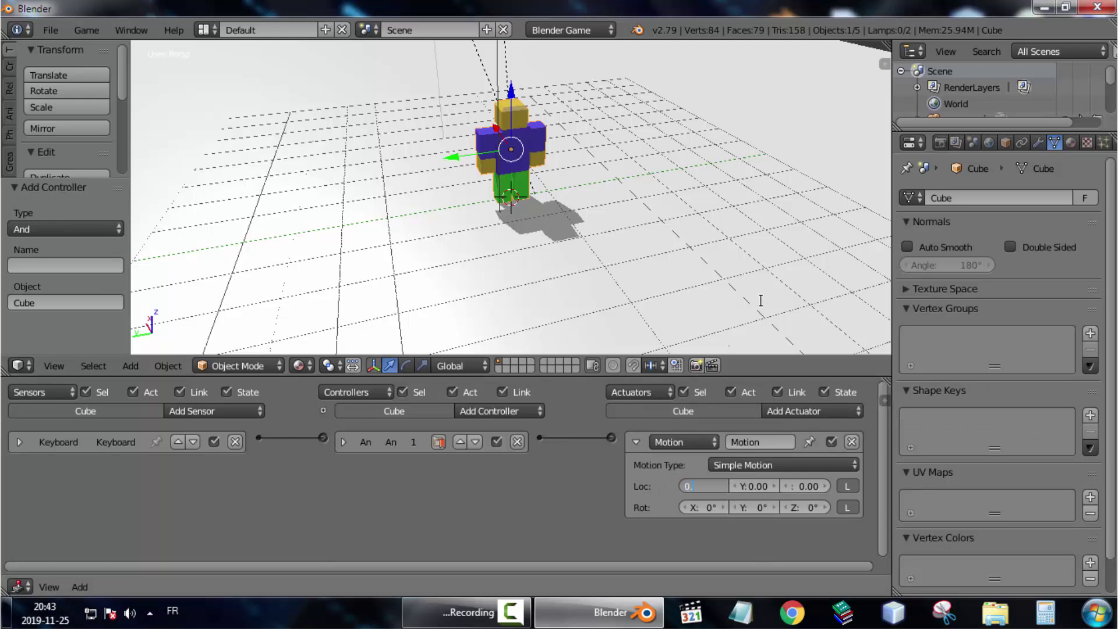
{"action": "key", "text": "Return"}
{"action": "scroll", "coordinate": [516, 264], "scroll_direction": "down", "scroll_amount": 3}
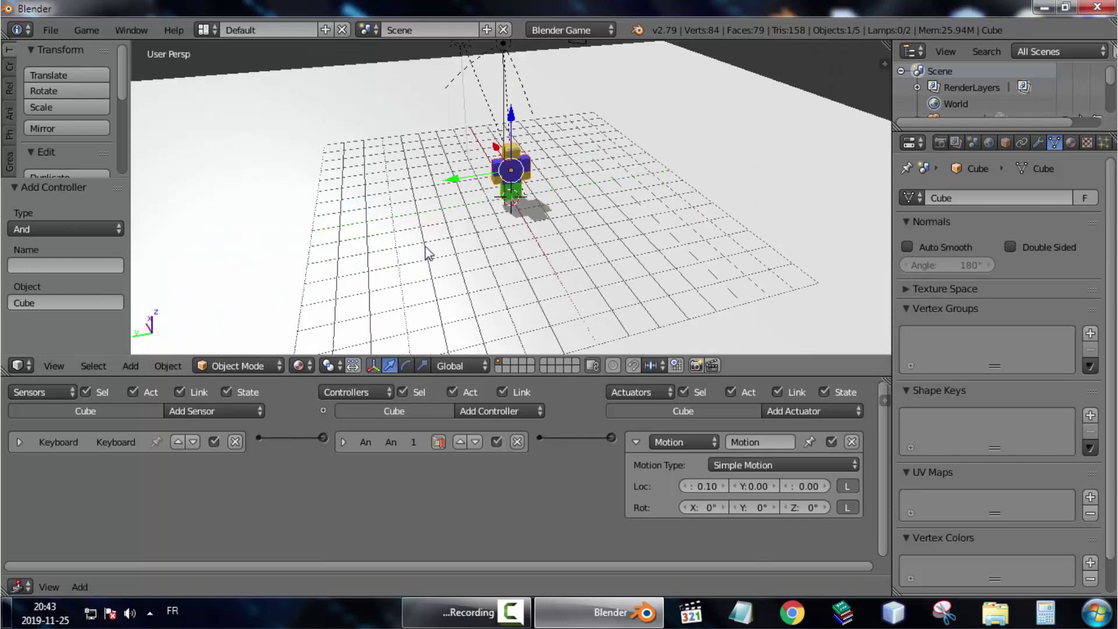
{"action": "mouse_move", "coordinate": [429, 250]}
{"action": "middle_mouse_down"}
{"action": "mouse_move", "coordinate": [512, 242]}
{"action": "mouse_move", "coordinate": [476, 270]}
{"action": "mouse_move", "coordinate": [407, 262]}
{"action": "mouse_move", "coordinate": [421, 244]}
{"action": "middle_mouse_up"}
{"action": "left_click", "coordinate": [86, 30]}
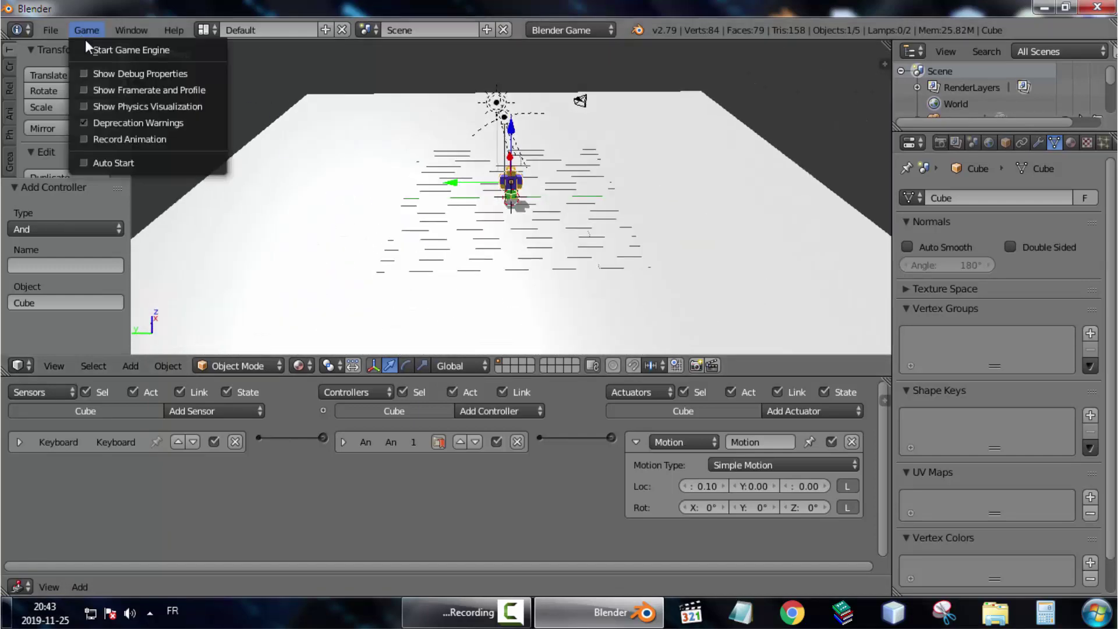
{"action": "left_click", "coordinate": [99, 48]}
{"action": "key", "text": "Up"}
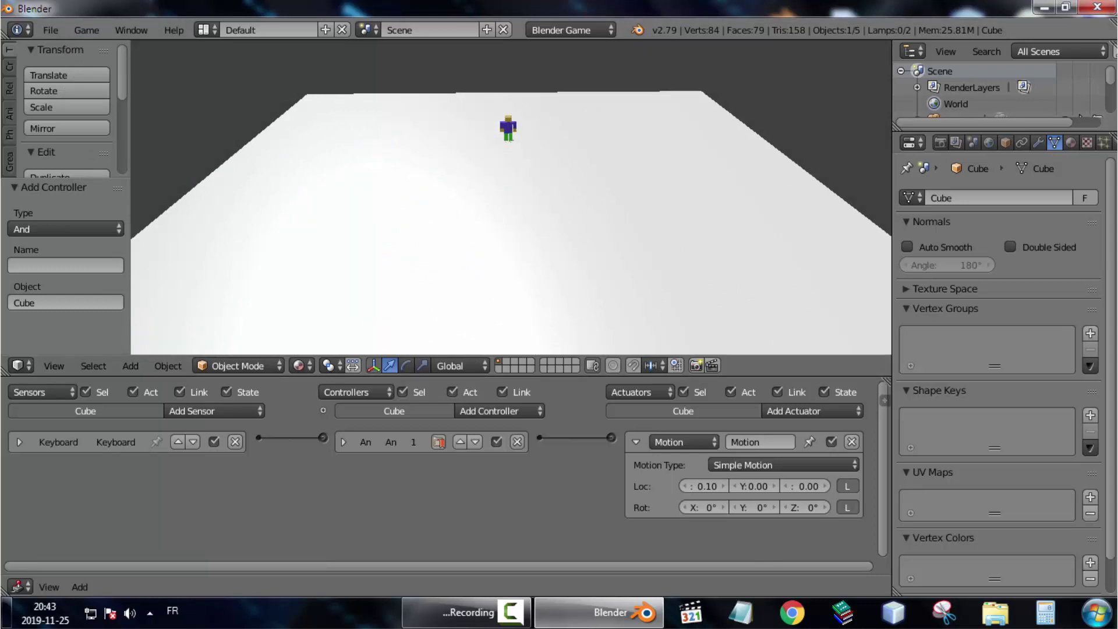
{"action": "key", "text": "Escape"}
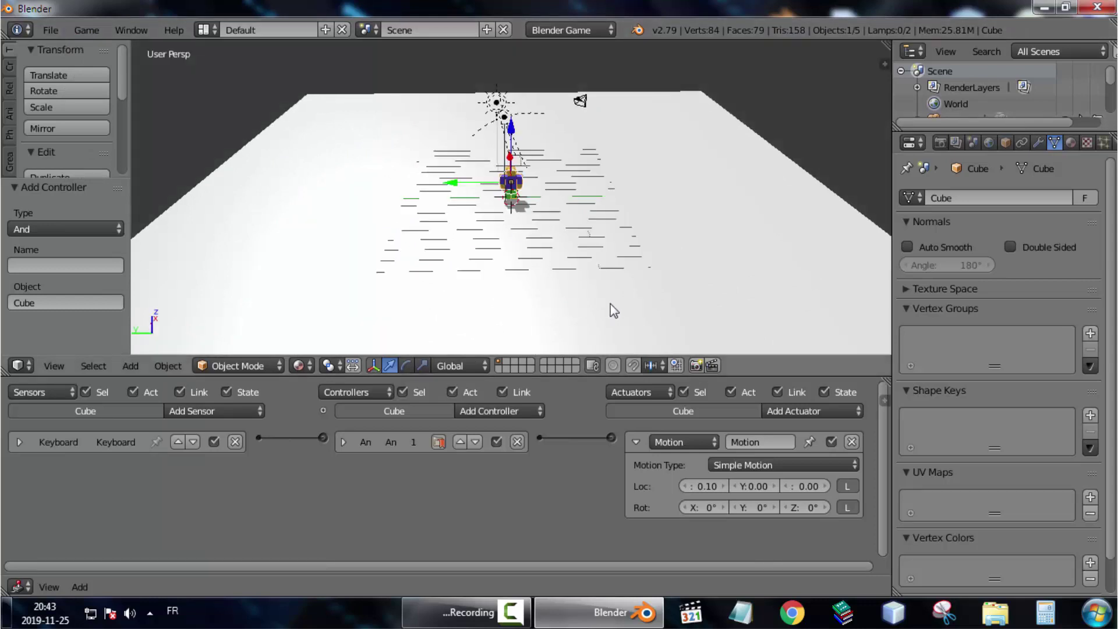
Collapse the existing Motion actuator and add a second Keyboard sensor assigned to the Left Arrow key, leaving it collapsed
{"action": "scroll", "coordinate": [616, 274], "scroll_direction": "up", "scroll_amount": 5}
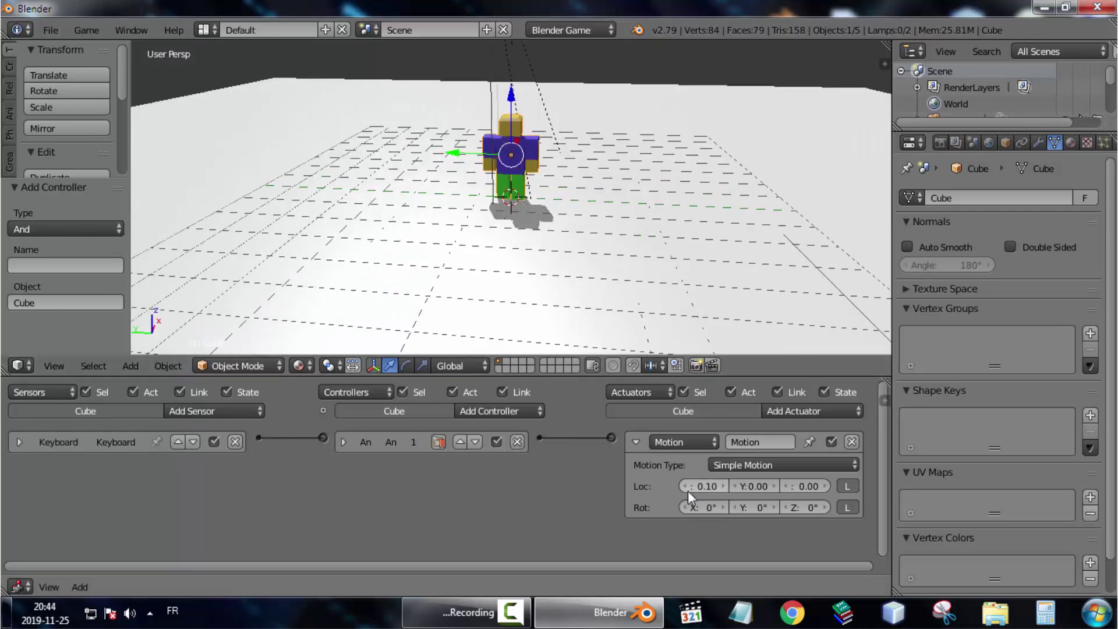
{"action": "left_click", "coordinate": [636, 441]}
{"action": "left_click", "coordinate": [202, 417]}
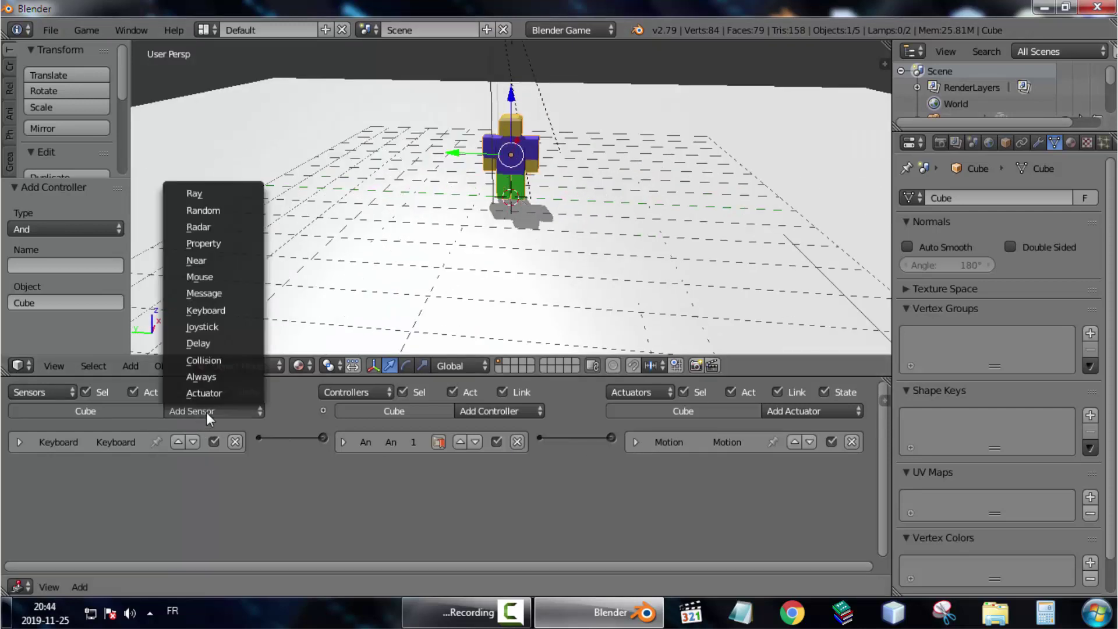
{"action": "left_click", "coordinate": [208, 309]}
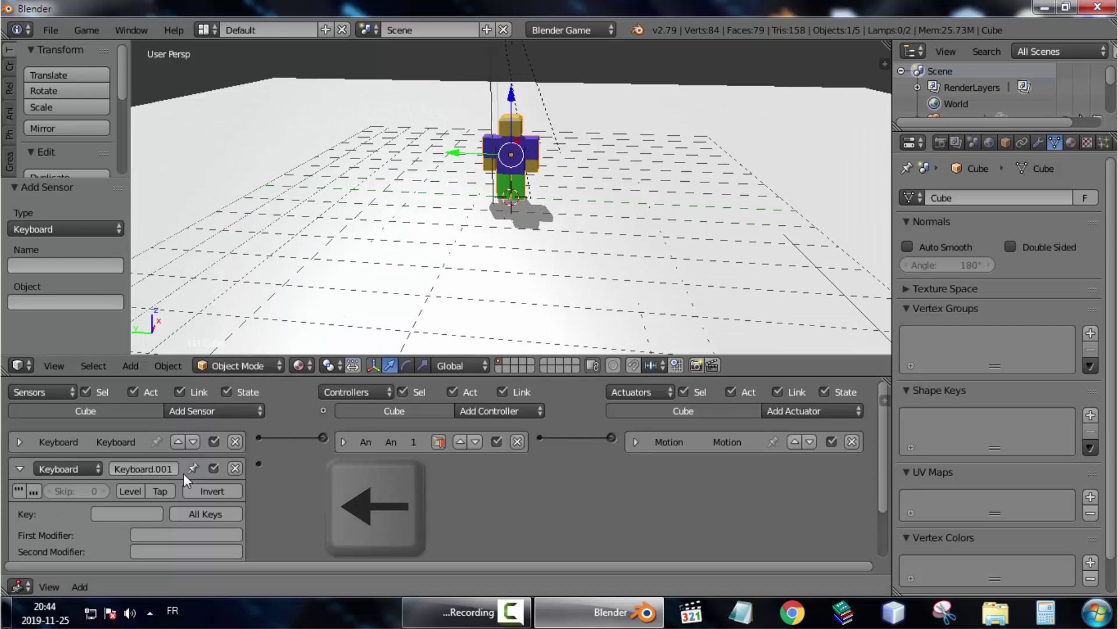
{"action": "left_click", "coordinate": [129, 510]}
{"action": "key", "text": "Left"}
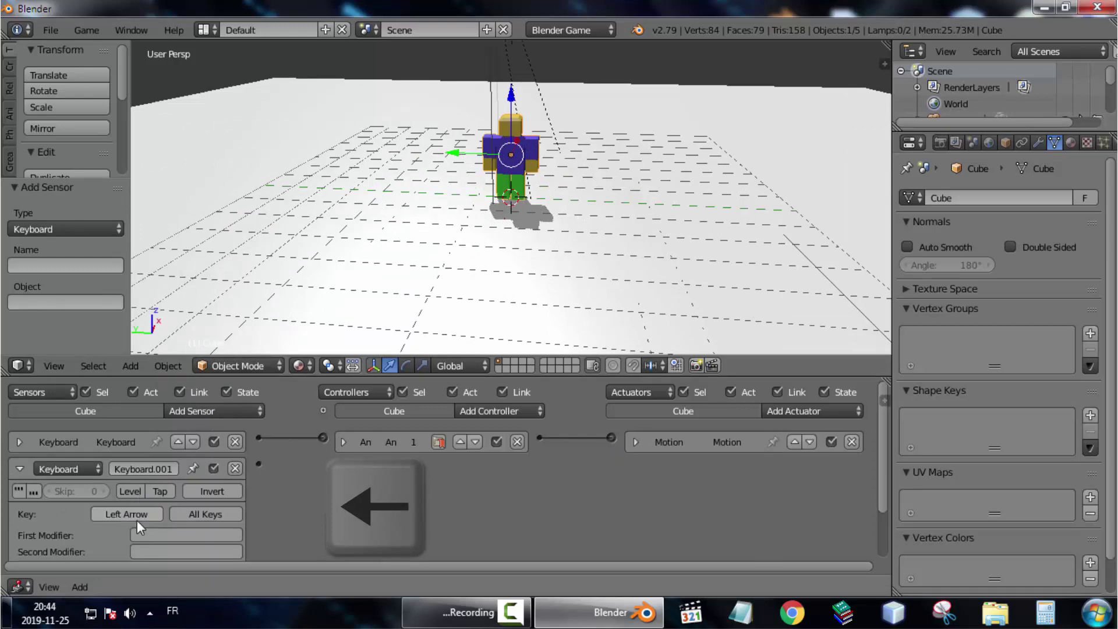
{"action": "left_click", "coordinate": [19, 469]}
Add a second Motion actuator with Simple Motion and a Z rotation of 1°
{"action": "left_click", "coordinate": [794, 408]}
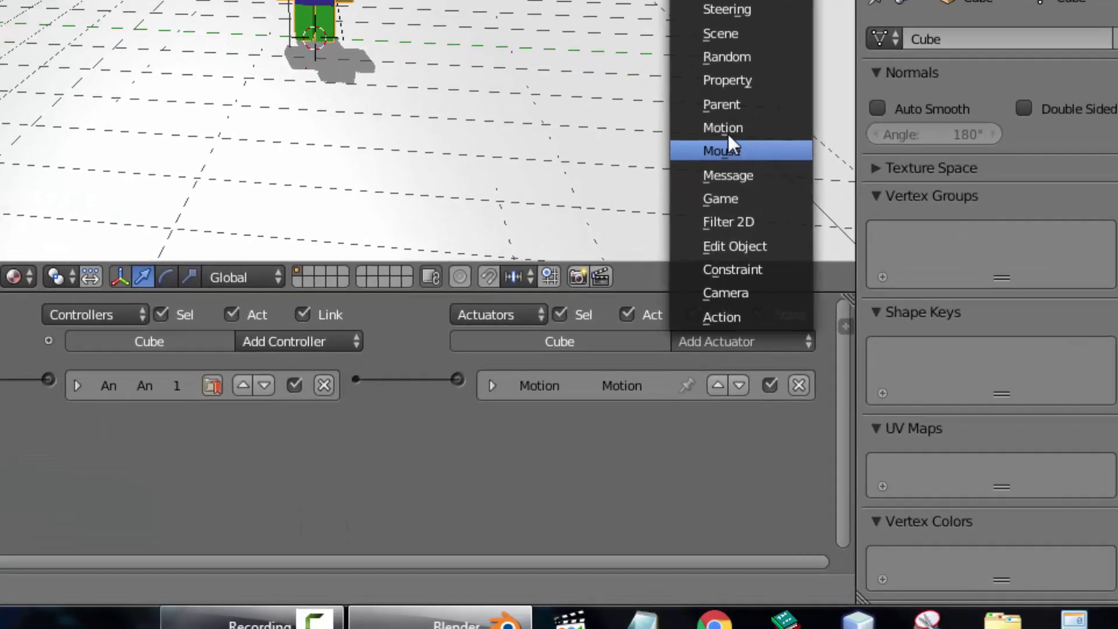
{"action": "left_click", "coordinate": [786, 277]}
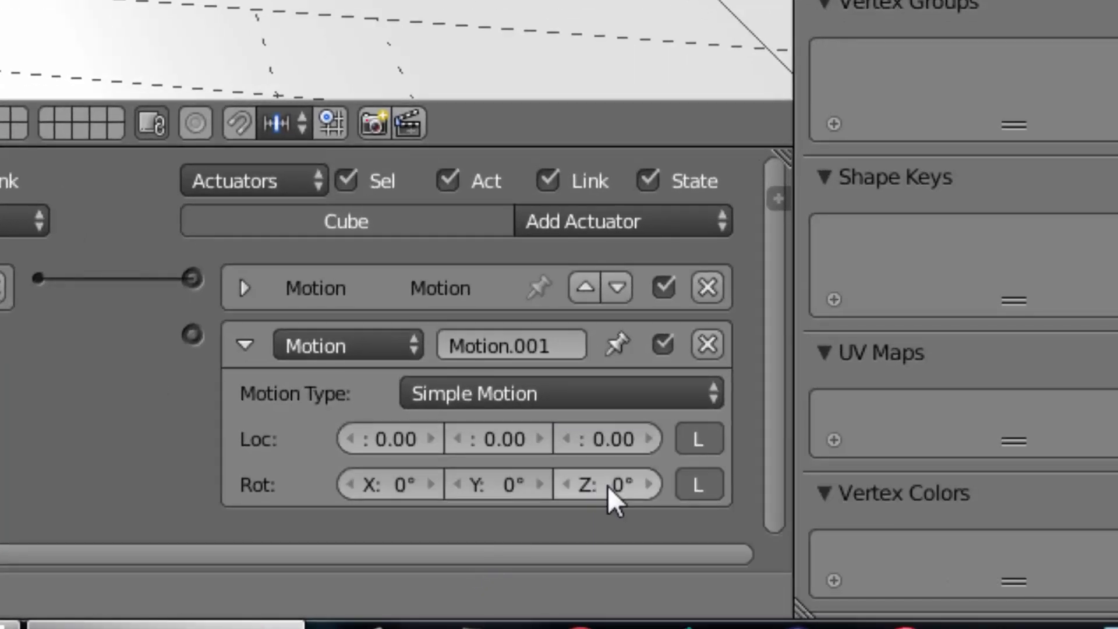
{"action": "left_click", "coordinate": [612, 486]}
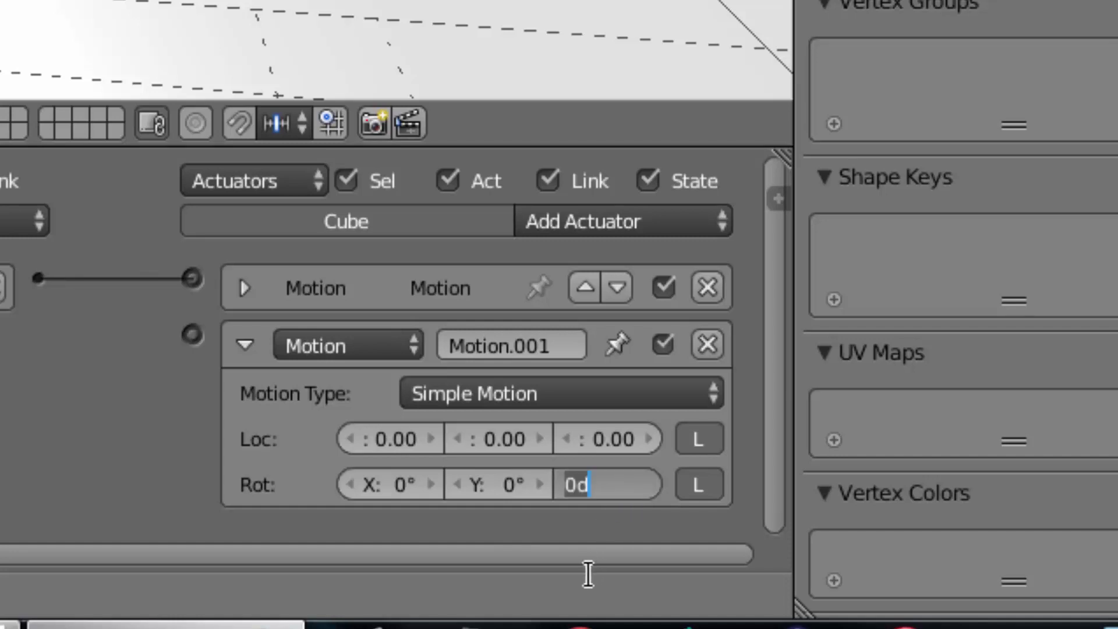
{"action": "key", "text": "Return"}
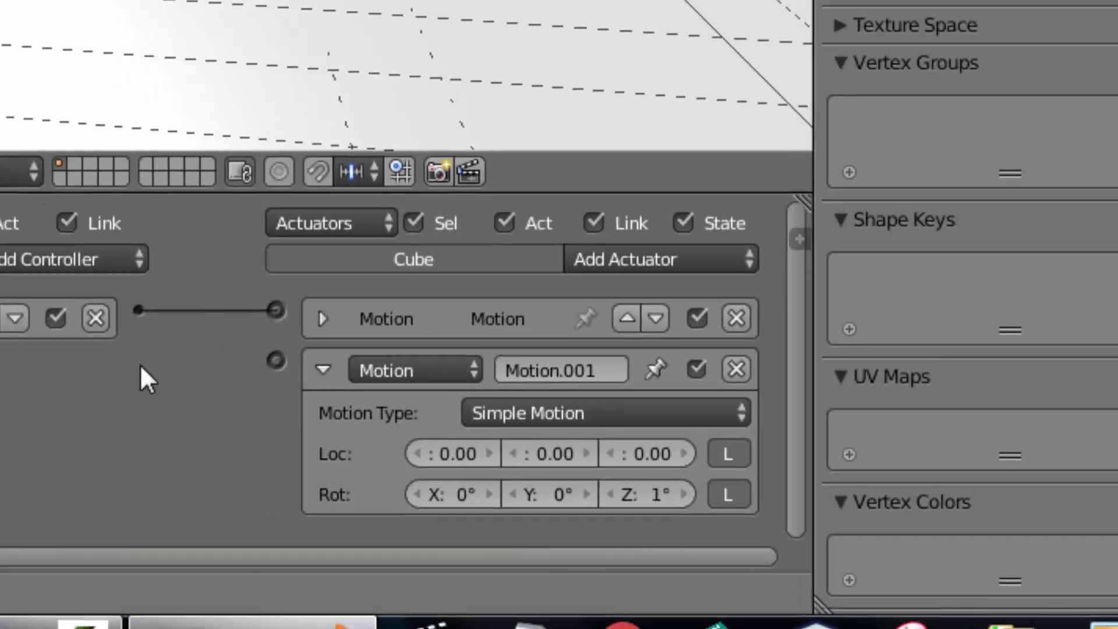
Link the Left Arrow sensor to the second Motion actuator through an And controller, and collapse the controller and actuator
{"action": "left_click_drag", "start_coordinate": [38, 334], "coordinate": [189, 339]}
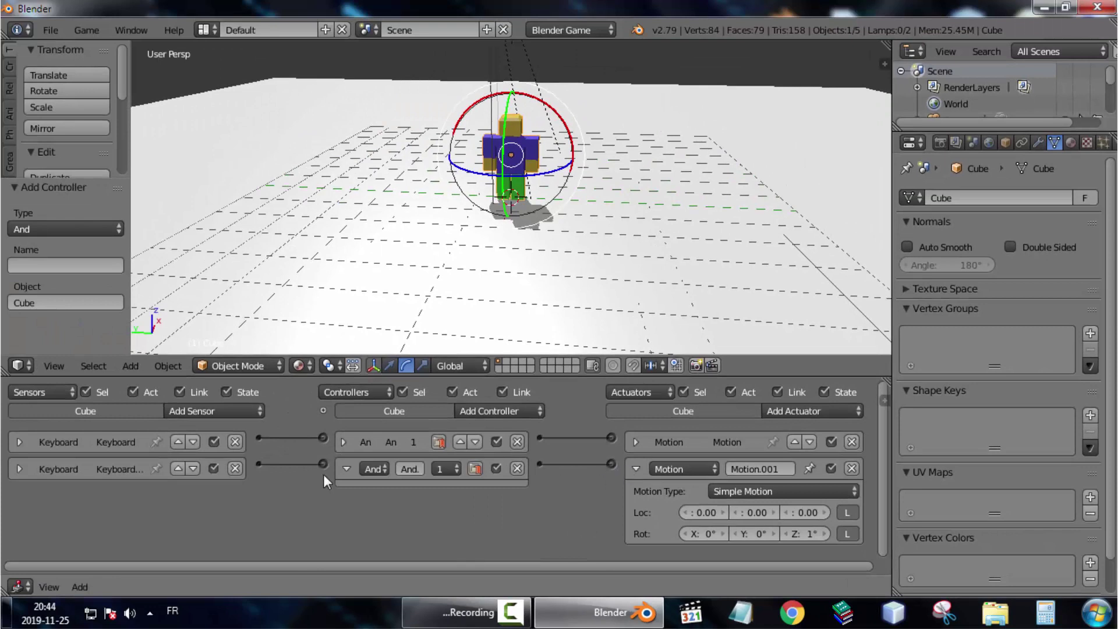
{"action": "left_click", "coordinate": [346, 469]}
{"action": "left_click", "coordinate": [635, 469]}
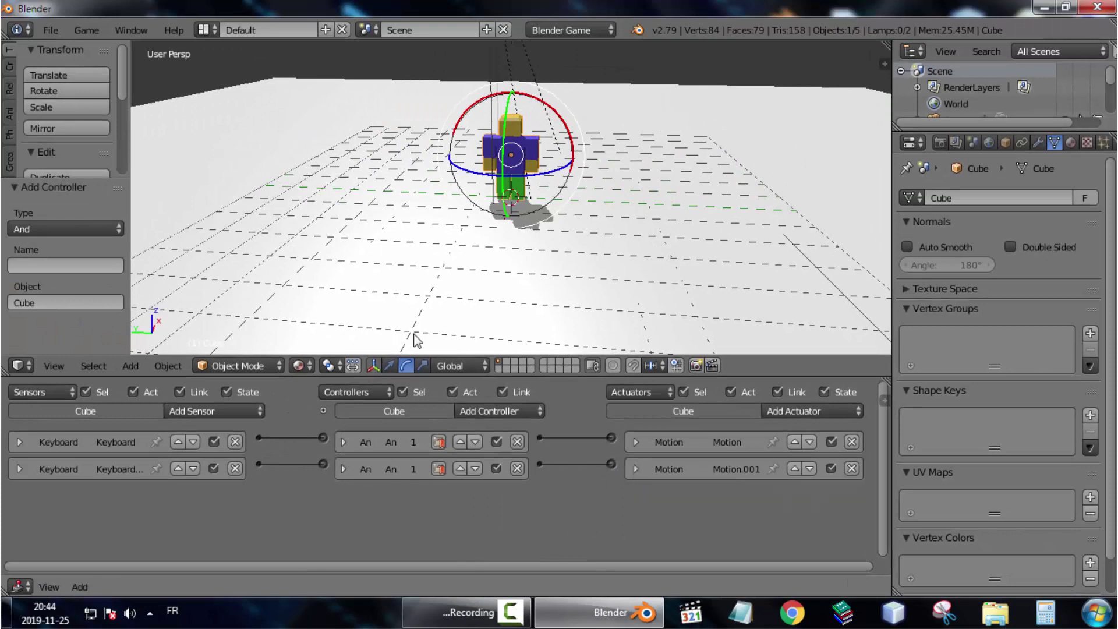
Run the game engine, test the character's forward movement together with its left turning, and stop the game
{"action": "left_click", "coordinate": [87, 29]}
{"action": "left_click", "coordinate": [96, 50]}
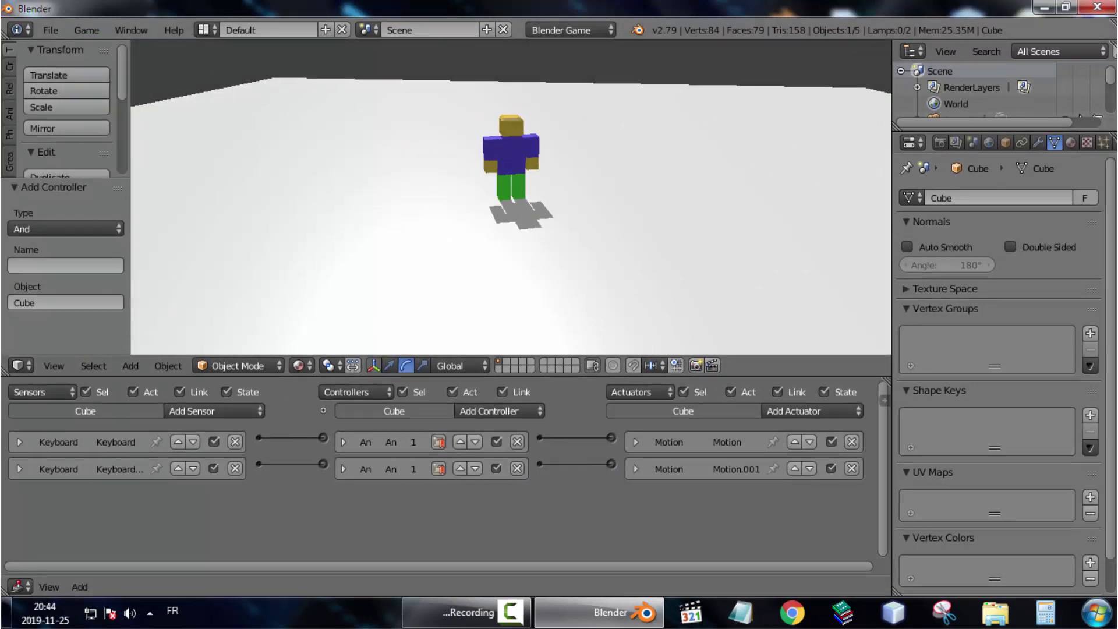
{"action": "key", "text": "Up"}
{"action": "key", "text": "Left"}
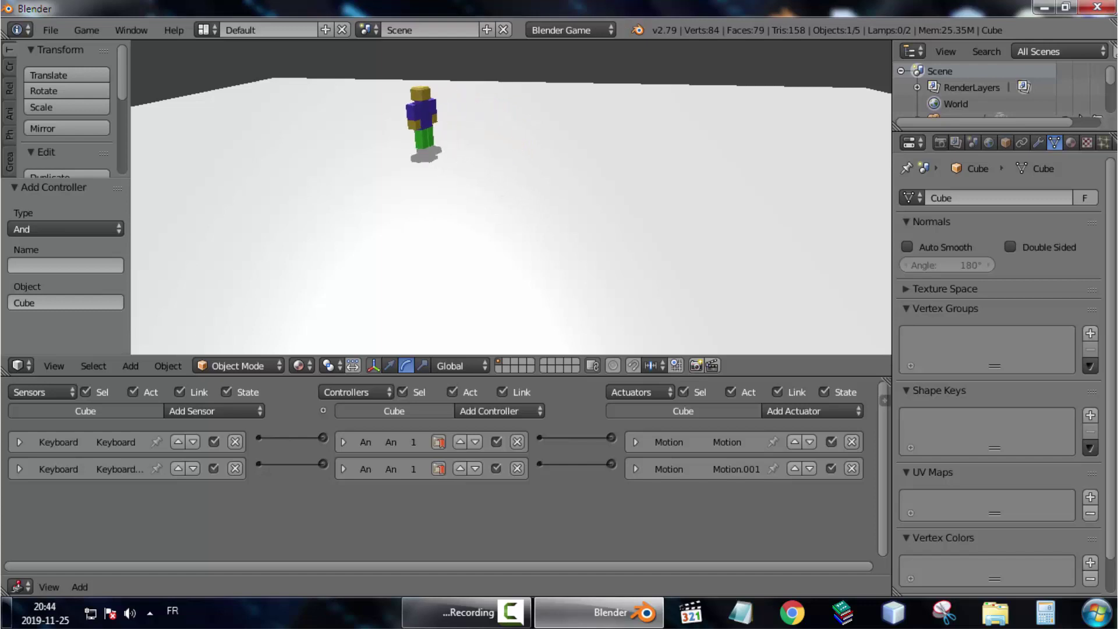
{"action": "key", "text": "Left"}
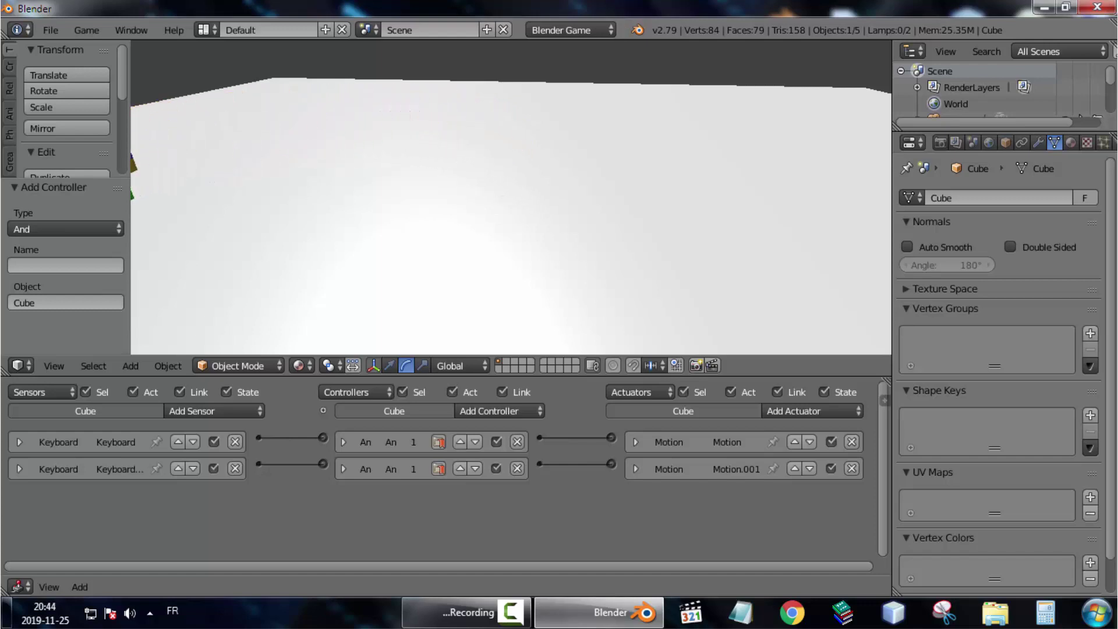
{"action": "key", "text": "Right"}
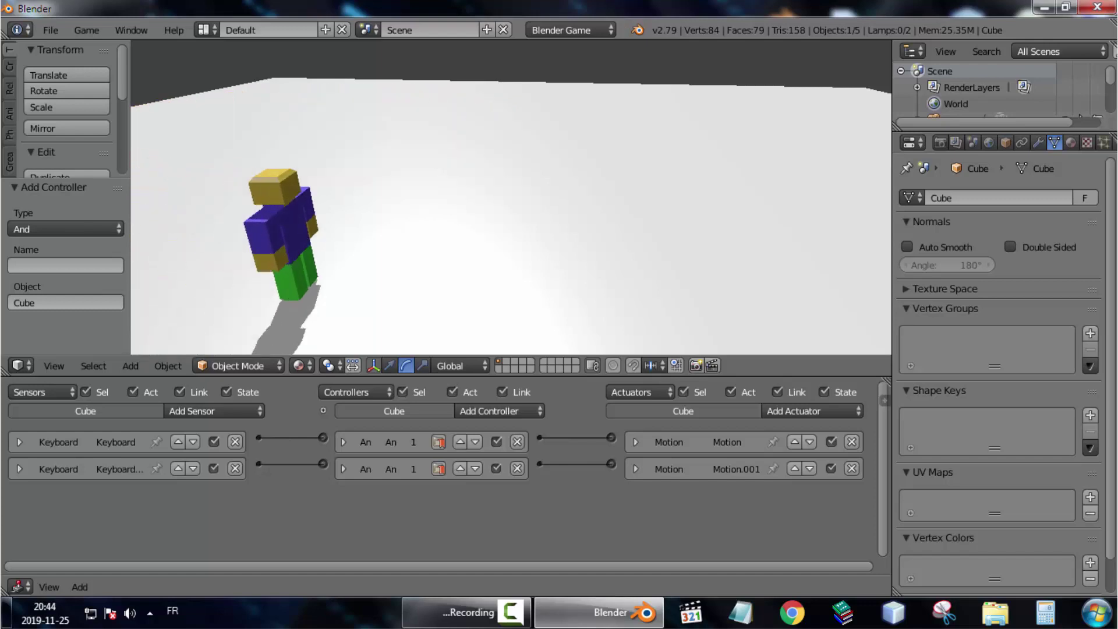
{"action": "key", "text": "Right"}
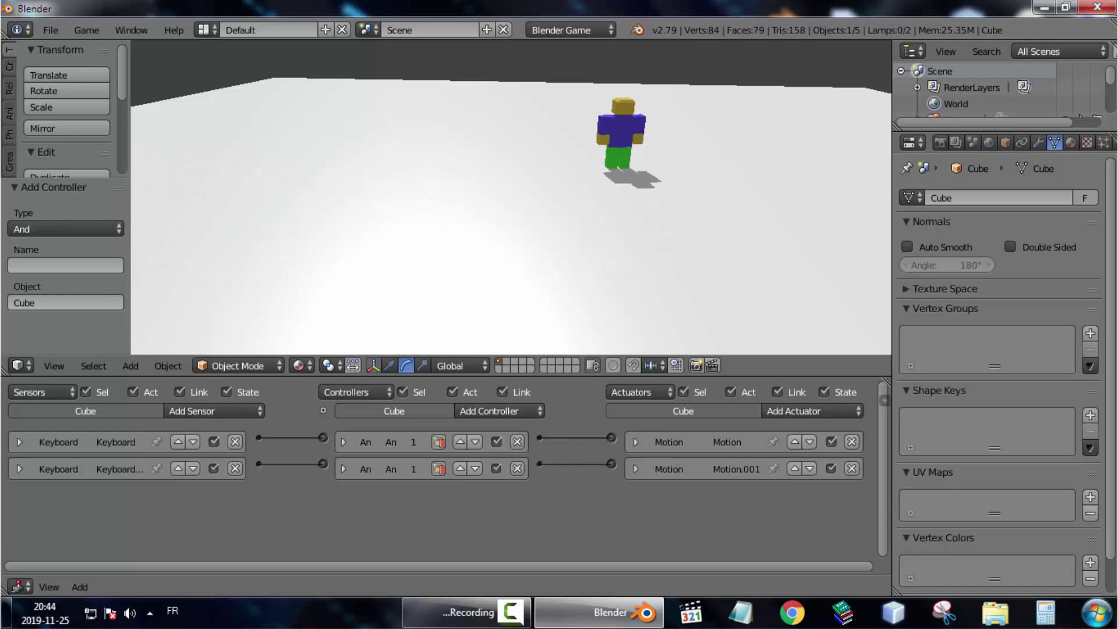
{"action": "key", "text": "Left"}
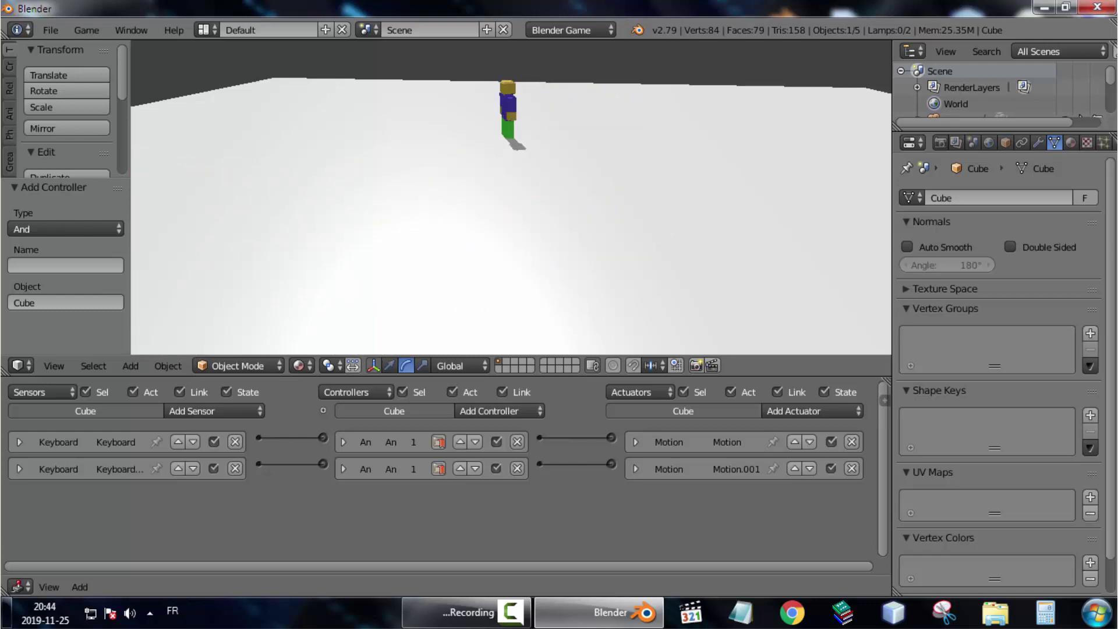
{"action": "key", "text": "Down"}
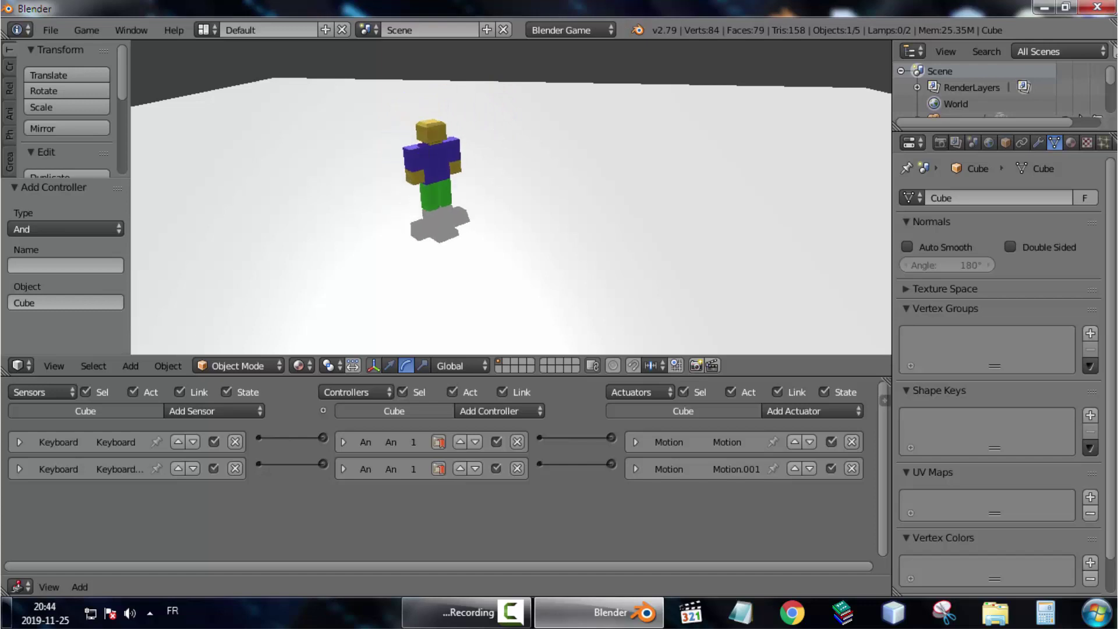
{"action": "key", "text": "Right"}
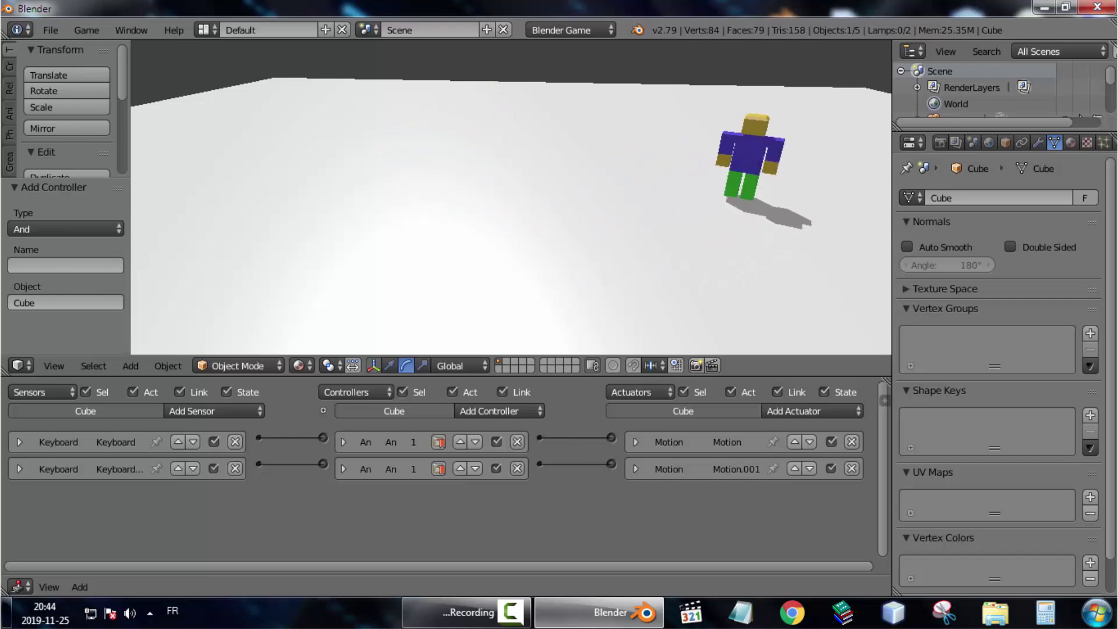
{"action": "key", "text": "Escape"}
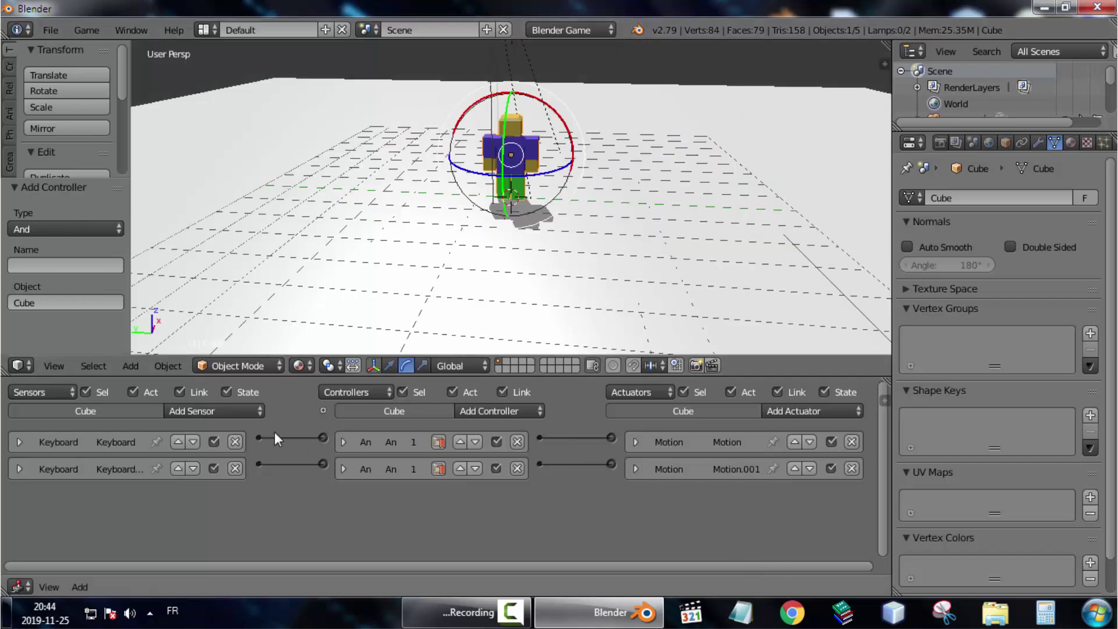
Add a third Keyboard sensor assigned to the Right Arrow key and collapse it
{"action": "left_click", "coordinate": [224, 413]}
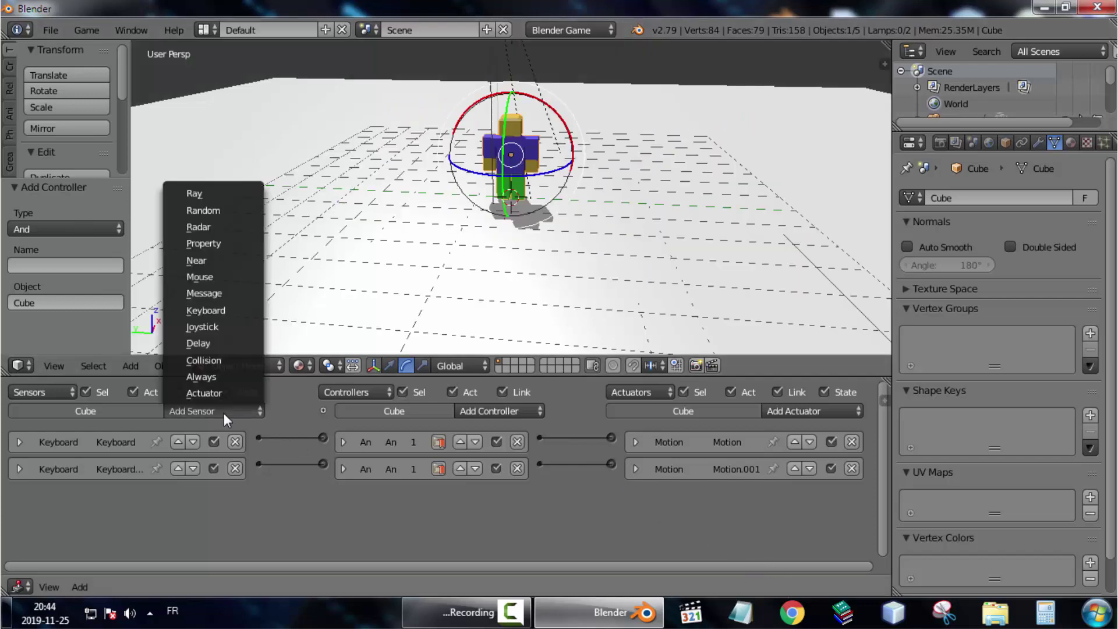
{"action": "left_click", "coordinate": [214, 310]}
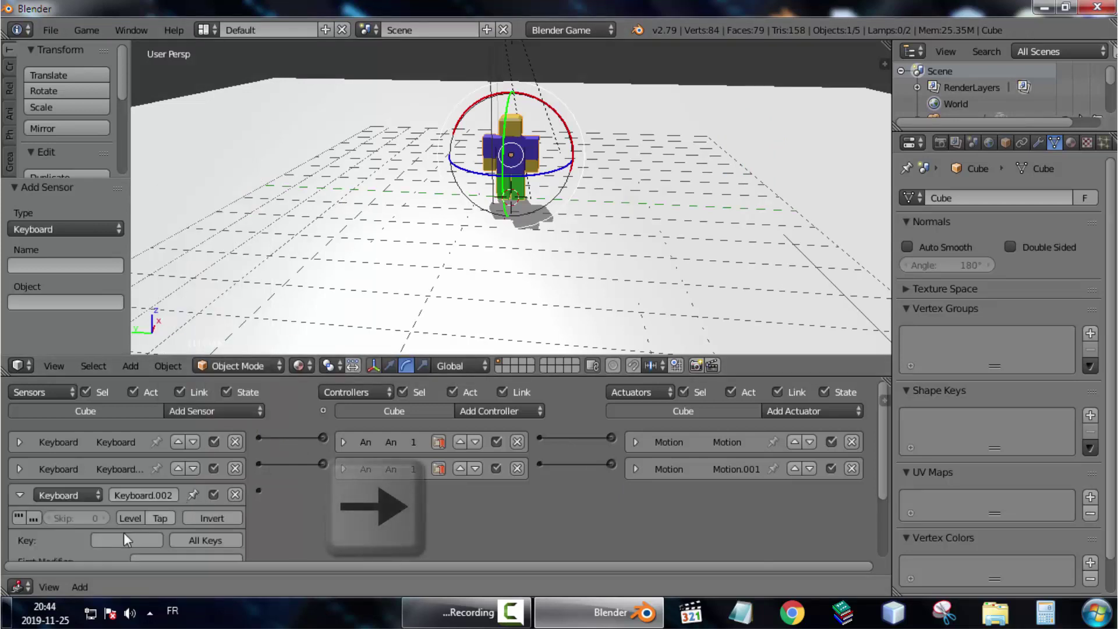
{"action": "left_click", "coordinate": [20, 494]}
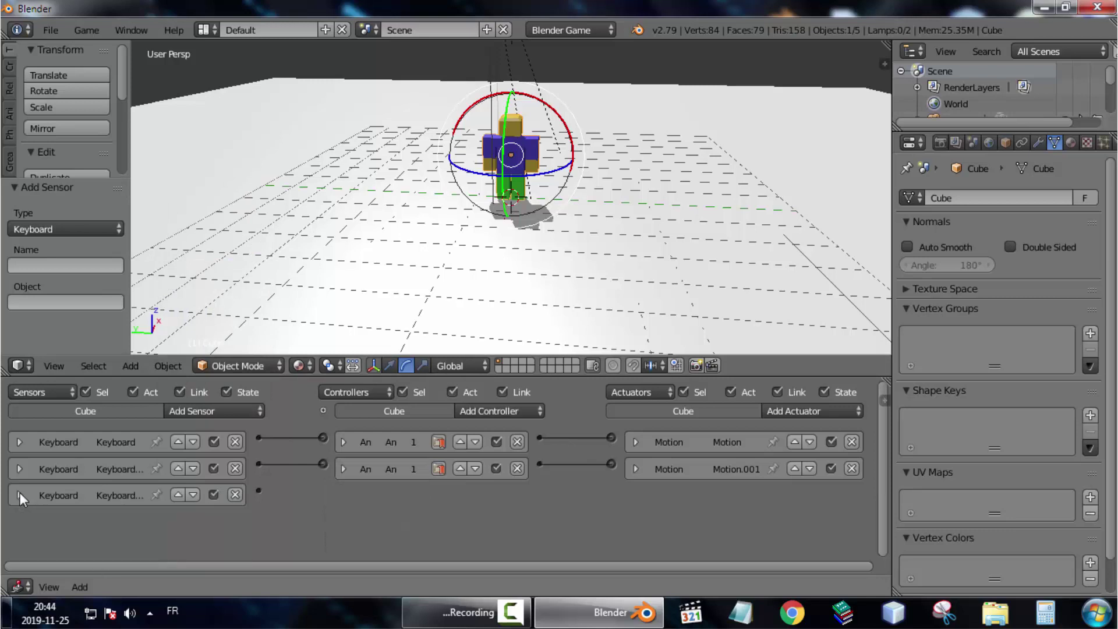
Add a third Motion actuator with Simple Motion and a Z rotation of -1°
{"action": "left_click", "coordinate": [812, 403]}
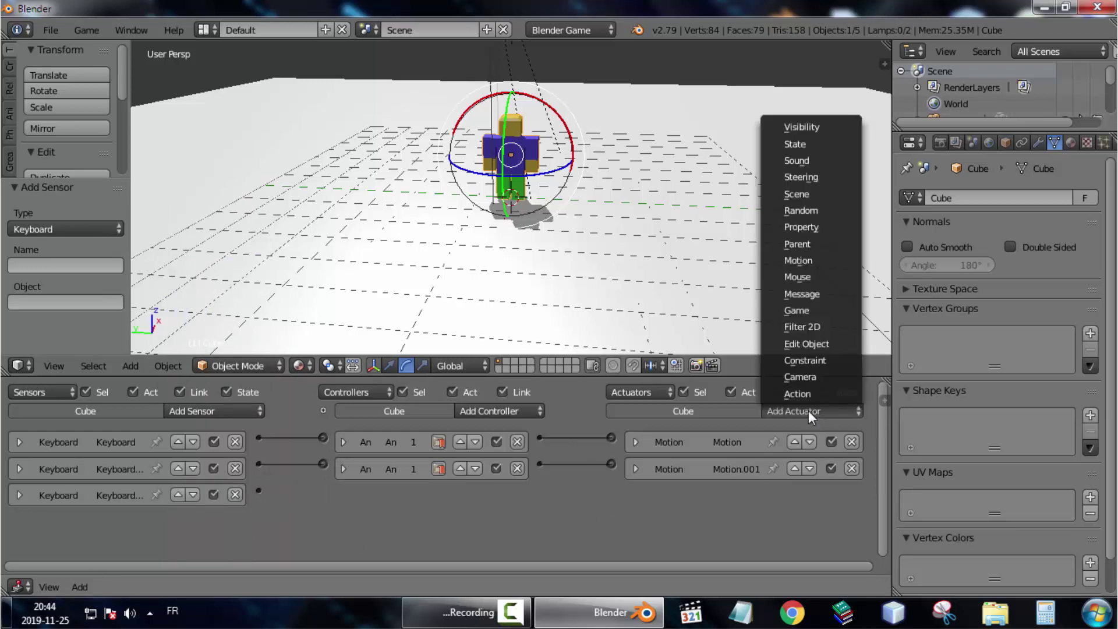
{"action": "left_click", "coordinate": [794, 260]}
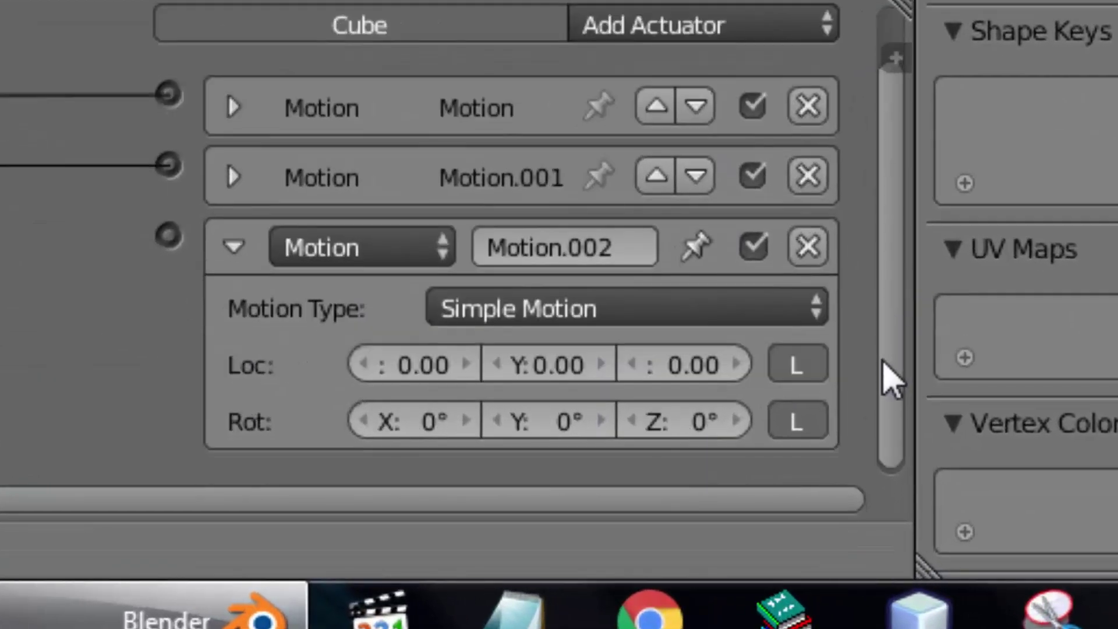
{"action": "scroll", "coordinate": [891, 378], "scroll_direction": "down", "scroll_amount": 1}
{"action": "left_click", "coordinate": [678, 425]}
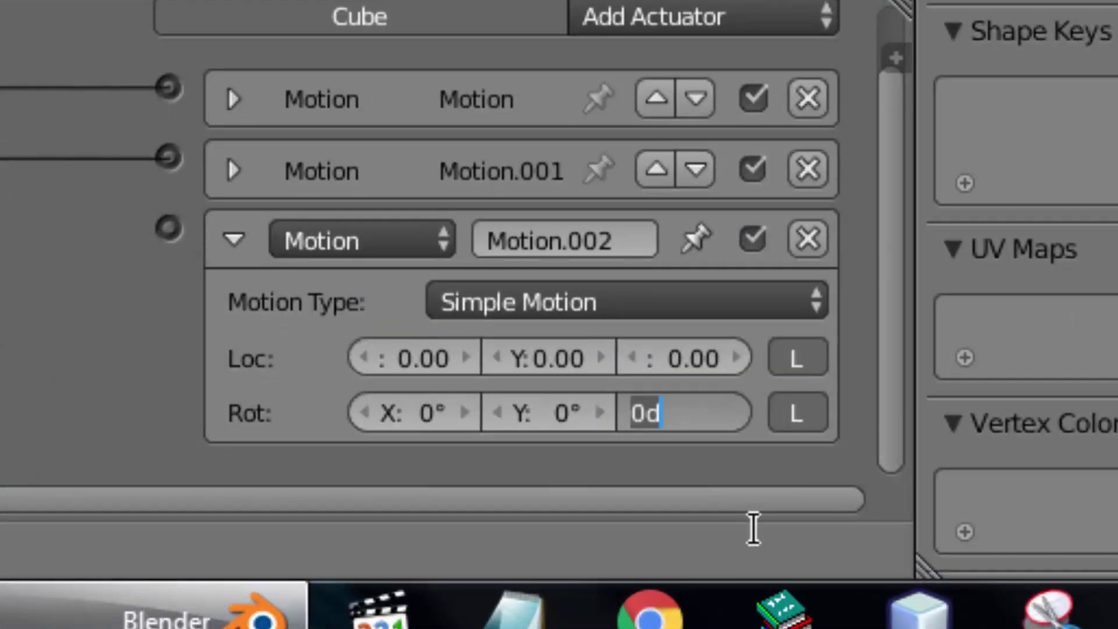
{"action": "key", "text": "BackSpace"}
{"action": "type", "text": "-1"}
{"action": "key", "text": "Return"}
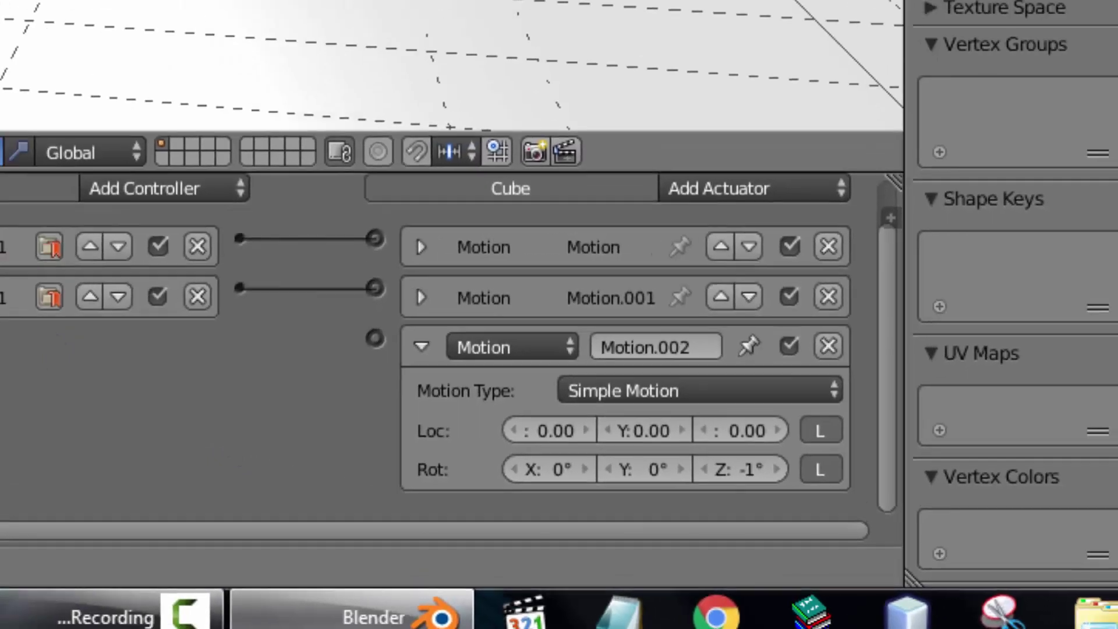
Link the Right Arrow sensor to the third Motion actuator through an And controller, and collapse the new controller and actuator
{"action": "left_click_drag", "start_coordinate": [259, 464], "coordinate": [614, 464]}
{"action": "left_click", "coordinate": [635, 469]}
{"action": "left_click", "coordinate": [345, 495]}
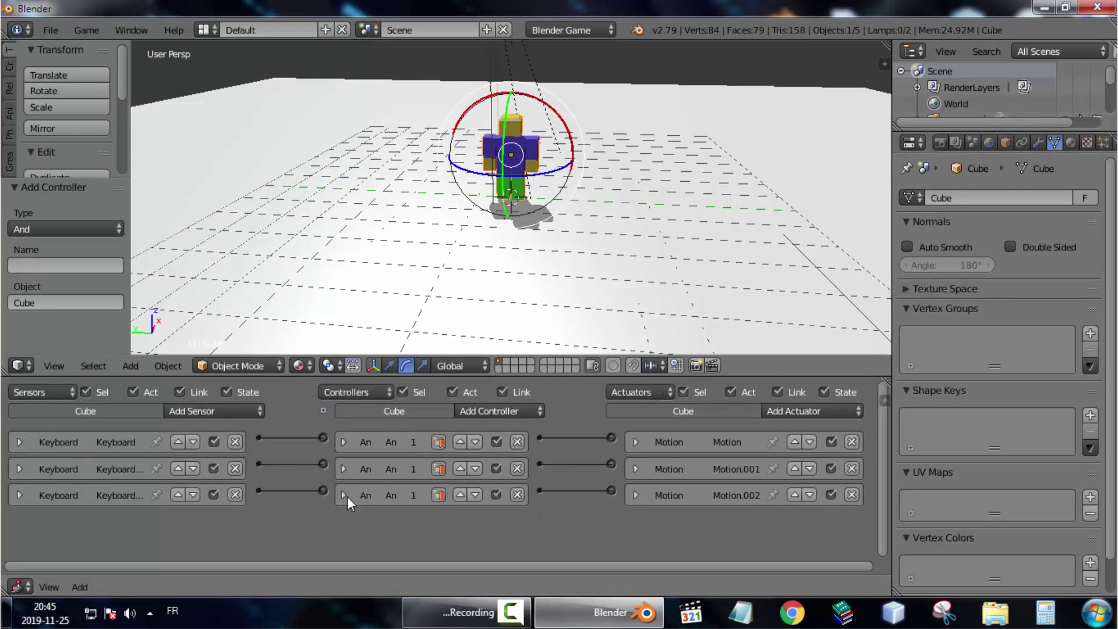
Run the game engine, test walking forward while turning the character both left and right, and stop the game
{"action": "left_click", "coordinate": [81, 29]}
{"action": "left_click", "coordinate": [87, 49]}
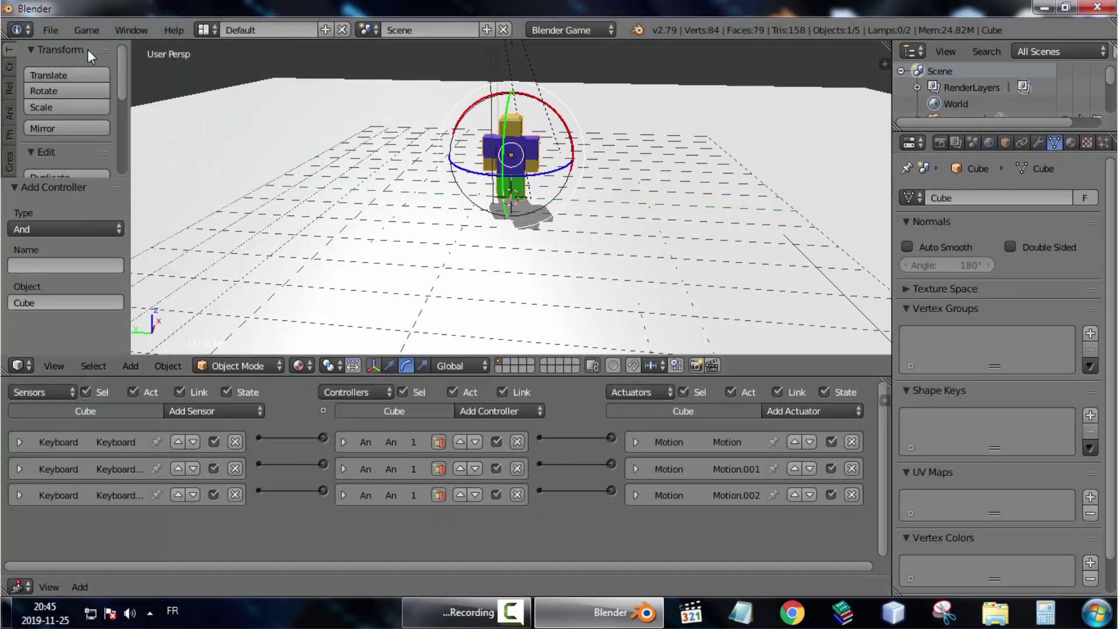
{"action": "key", "text": "Up"}
{"action": "key", "text": "Left"}
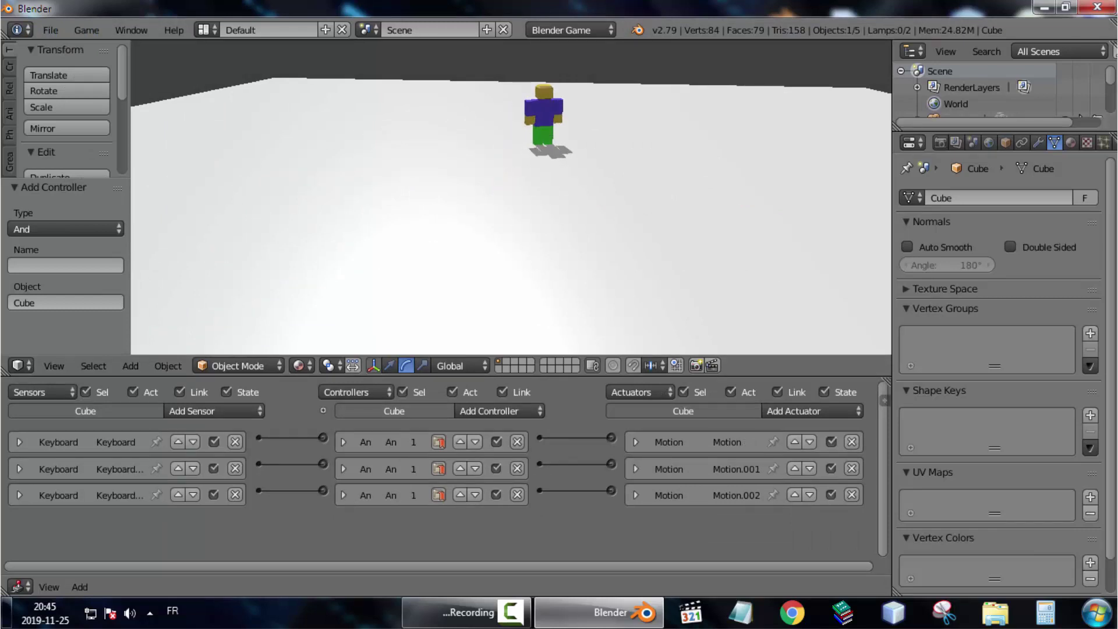
{"action": "key", "text": "Right"}
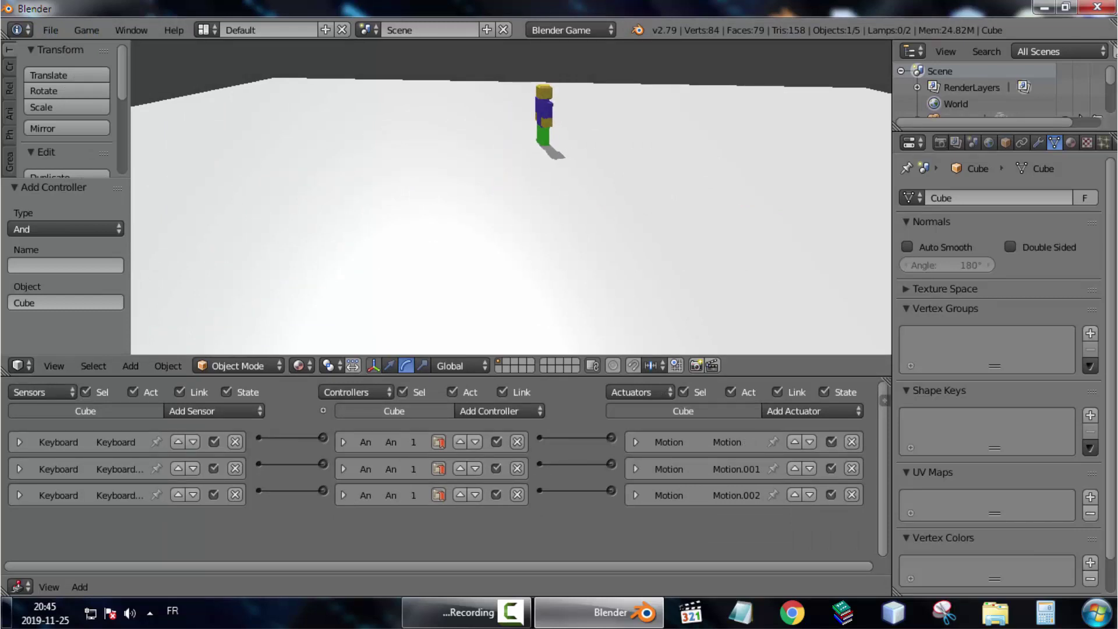
{"action": "key", "text": "Up"}
{"action": "key", "text": "Up"}
{"action": "key", "text": "Right"}
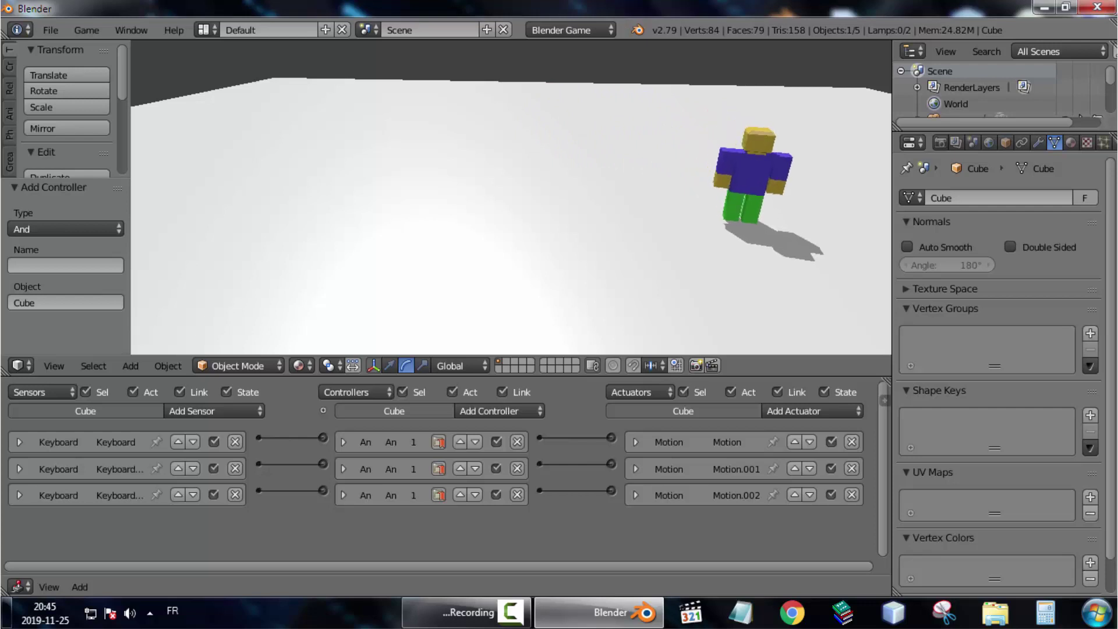
{"action": "key", "text": "Left"}
{"action": "key", "text": "Escape"}
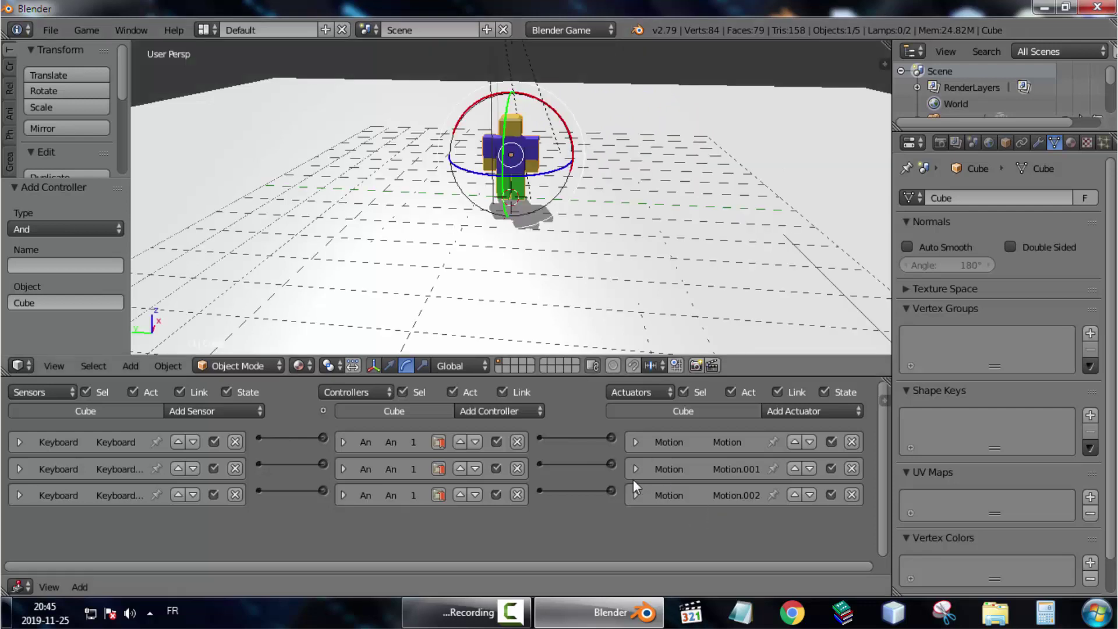
Change the Z rotation of the second Motion actuator, set the third one's Z rotation to -5°, and collapse both actuators
{"action": "left_click", "coordinate": [635, 468]}
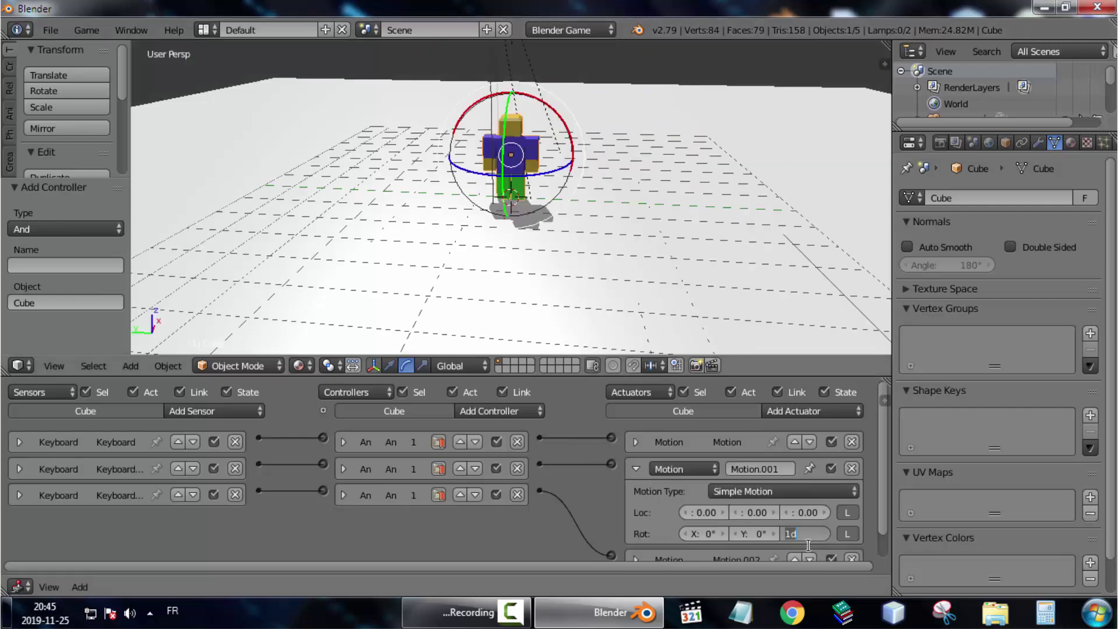
{"action": "left_click", "coordinate": [638, 469]}
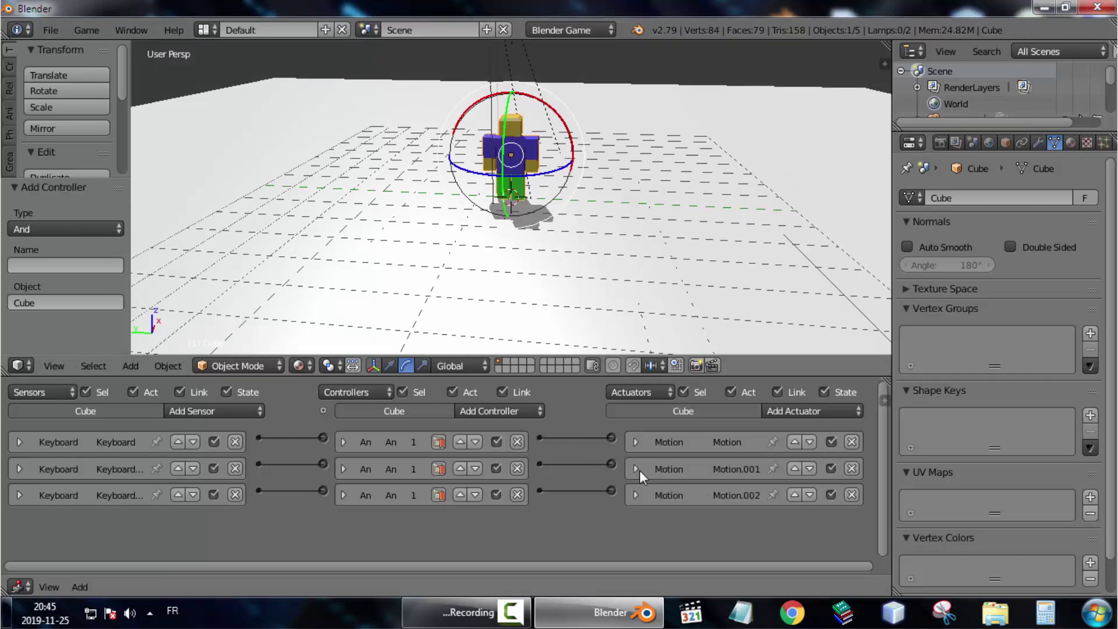
{"action": "left_click", "coordinate": [634, 495]}
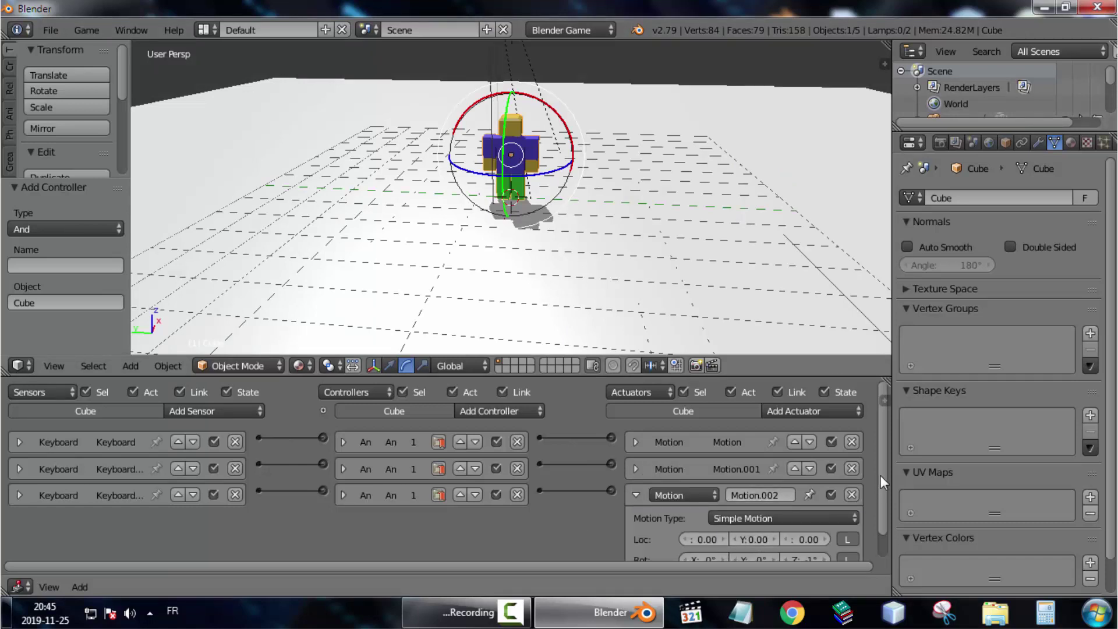
{"action": "left_click_drag", "start_coordinate": [881, 476], "coordinate": [881, 507]}
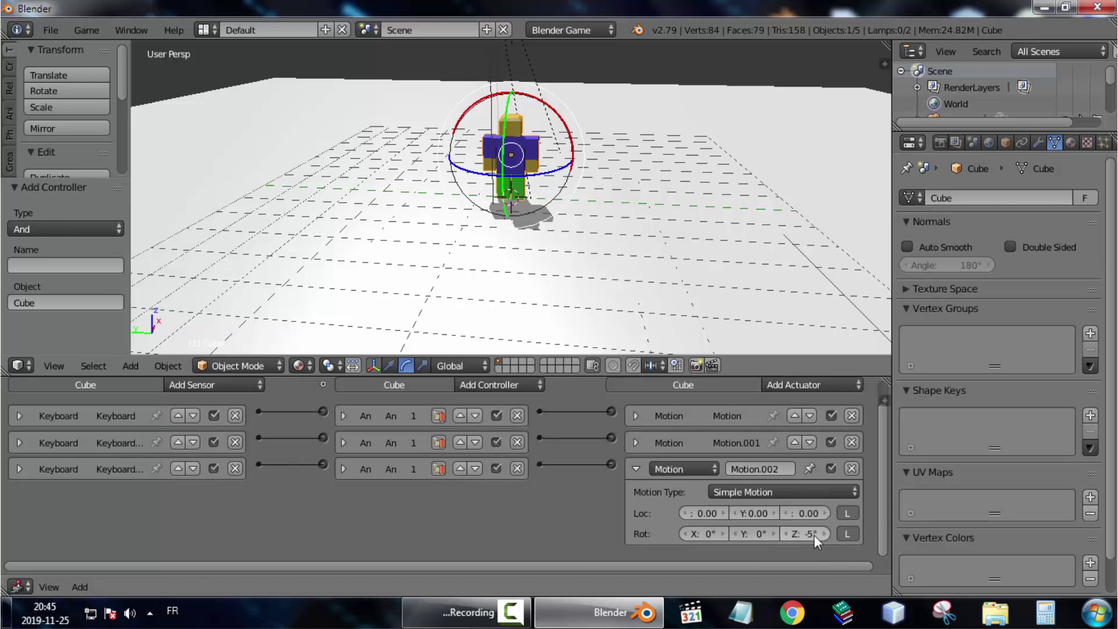
{"action": "left_click", "coordinate": [634, 469]}
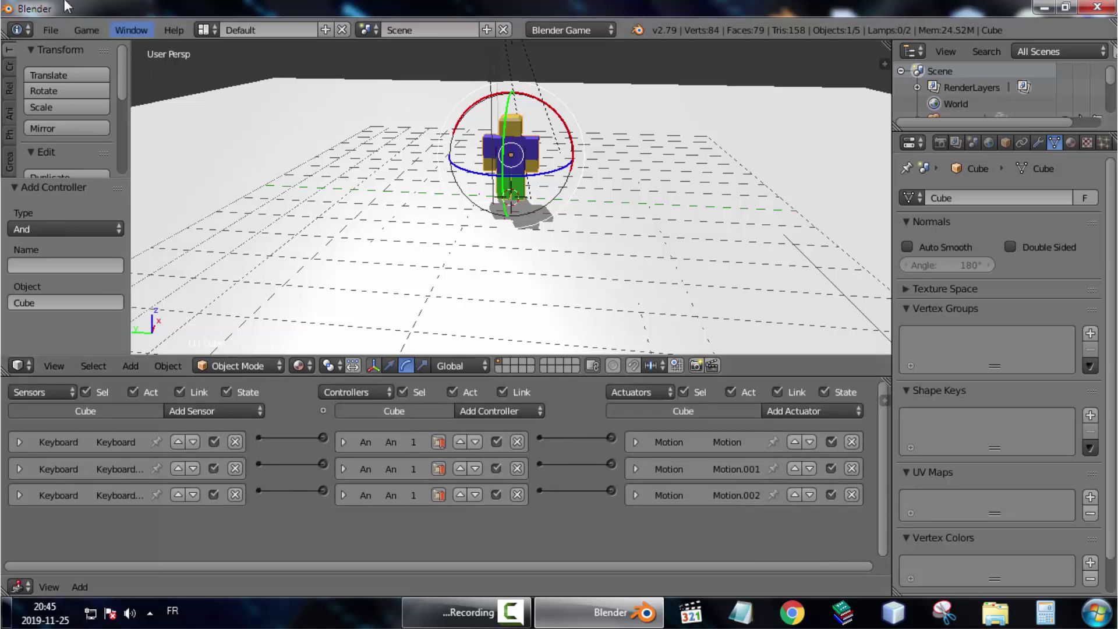
Run the game engine, test walking with the new turning speed to both left and right, and stop the game
{"action": "left_click", "coordinate": [83, 30]}
{"action": "left_click", "coordinate": [93, 44]}
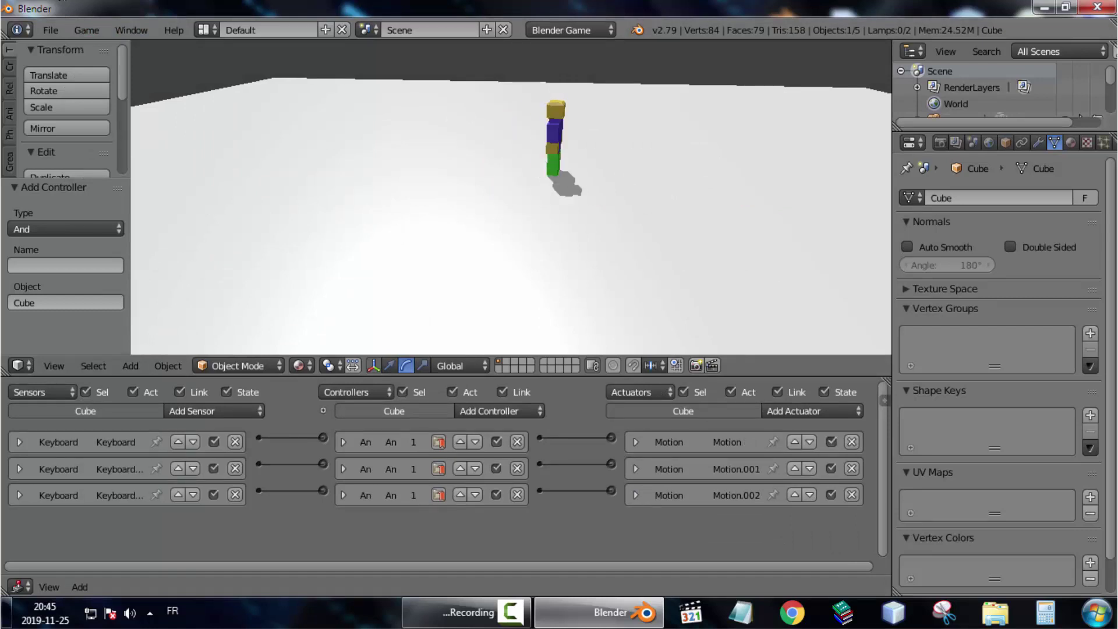
{"action": "key", "text": "Up"}
{"action": "key", "text": "Right"}
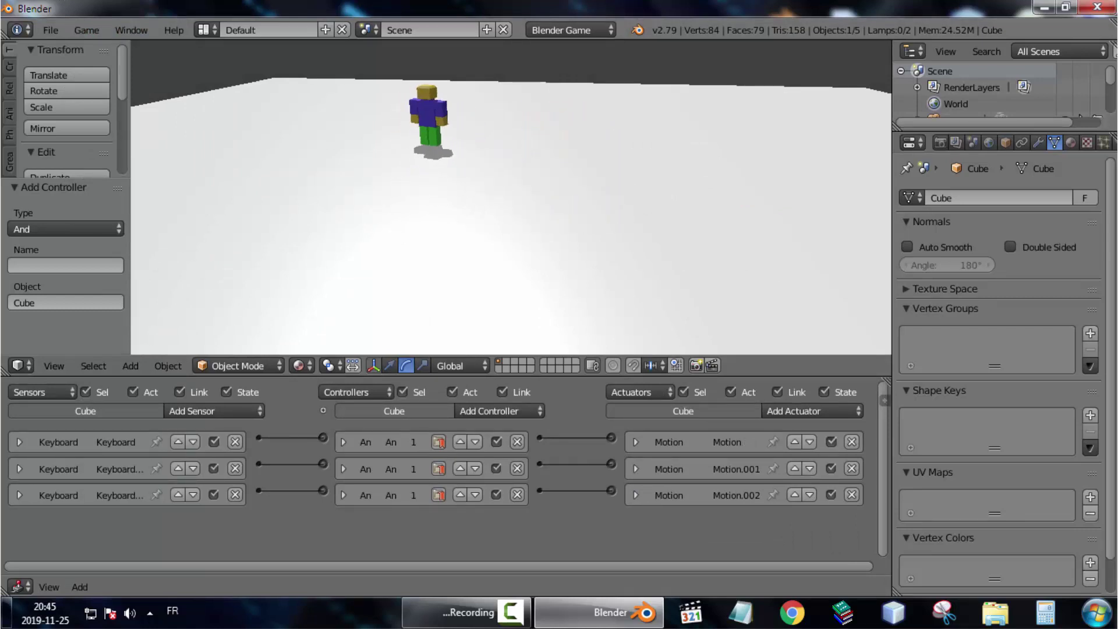
{"action": "key", "text": "Left"}
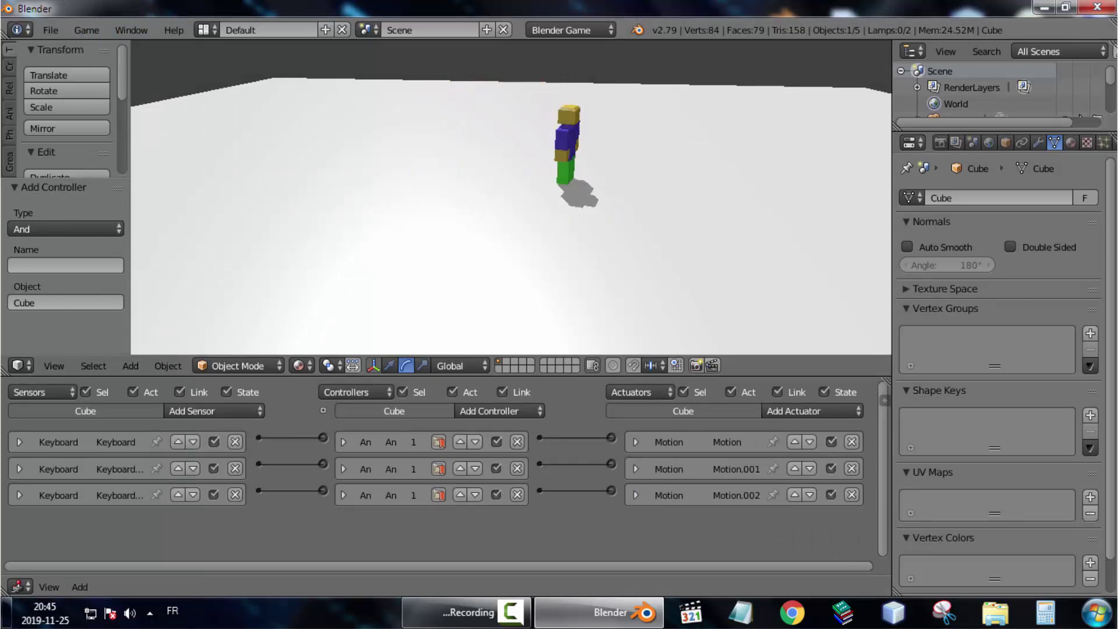
{"action": "key", "text": "Right"}
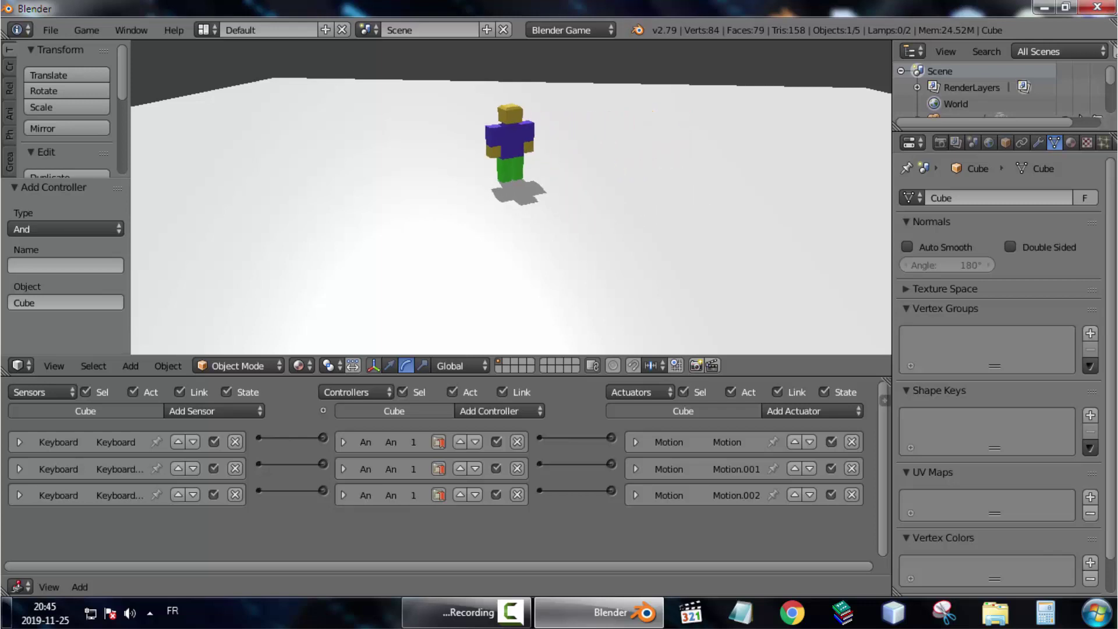
{"action": "key", "text": "Left"}
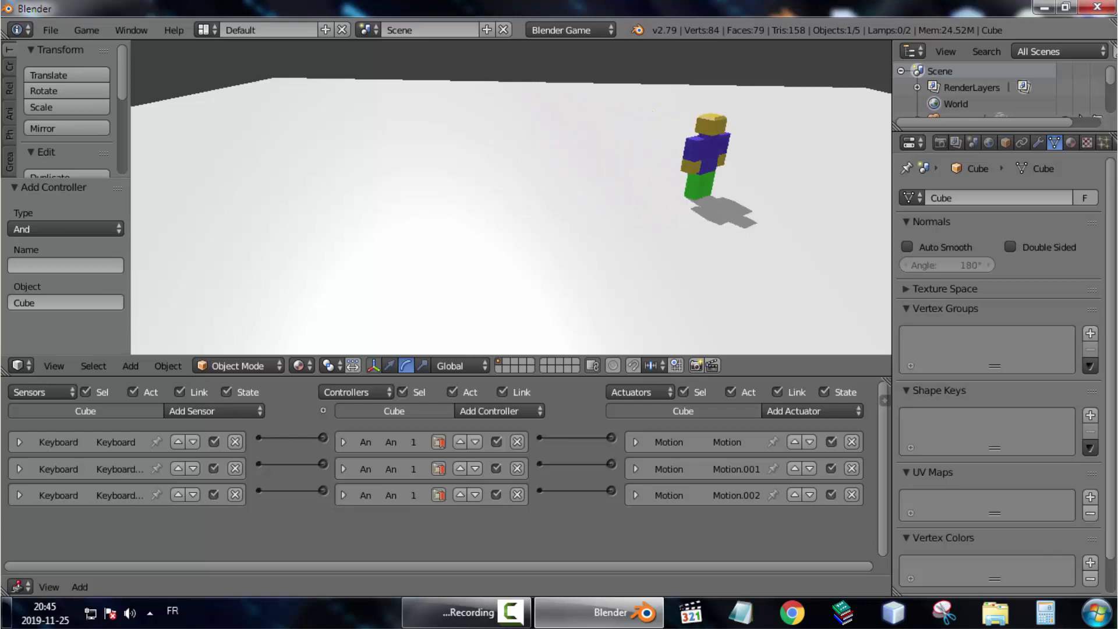
{"action": "key", "text": "Left"}
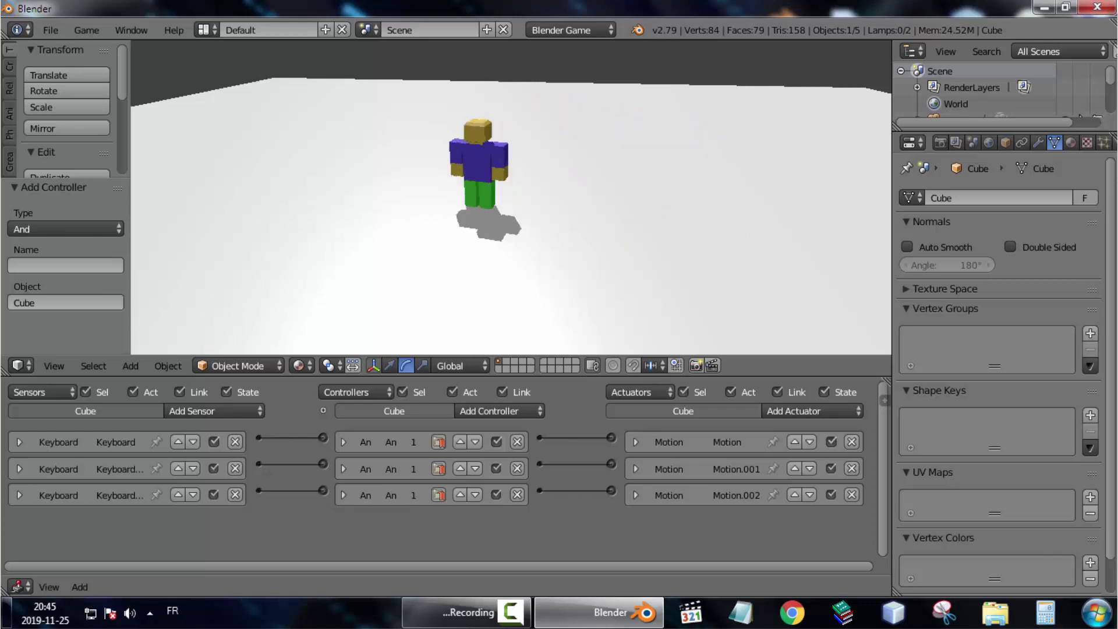
{"action": "key", "text": "Up"}
{"action": "key", "text": "Left"}
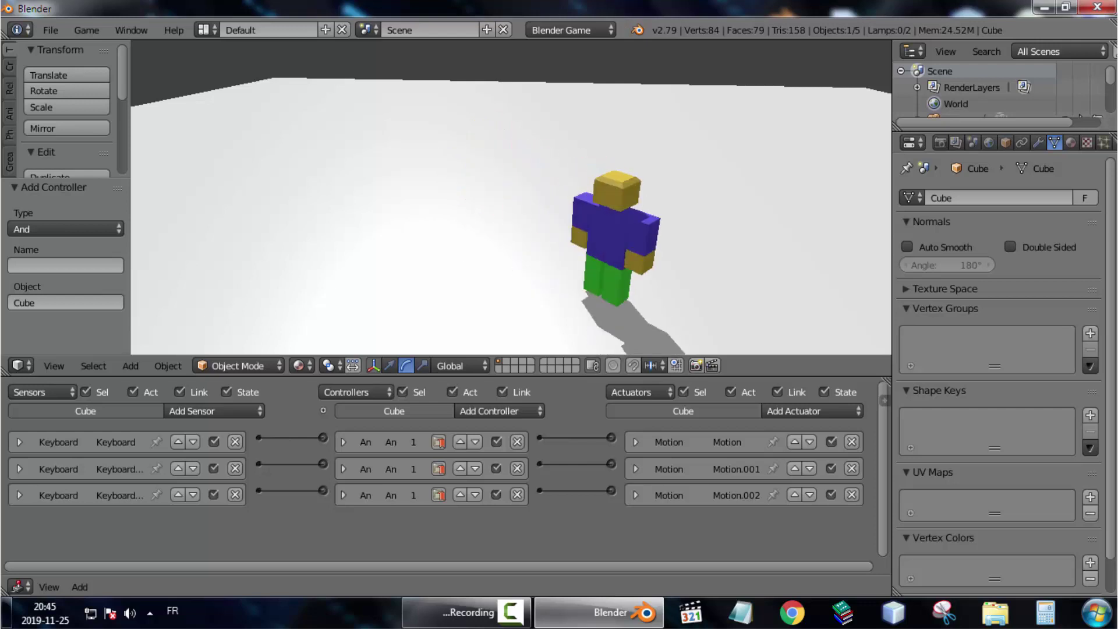
{"action": "key", "text": "Left"}
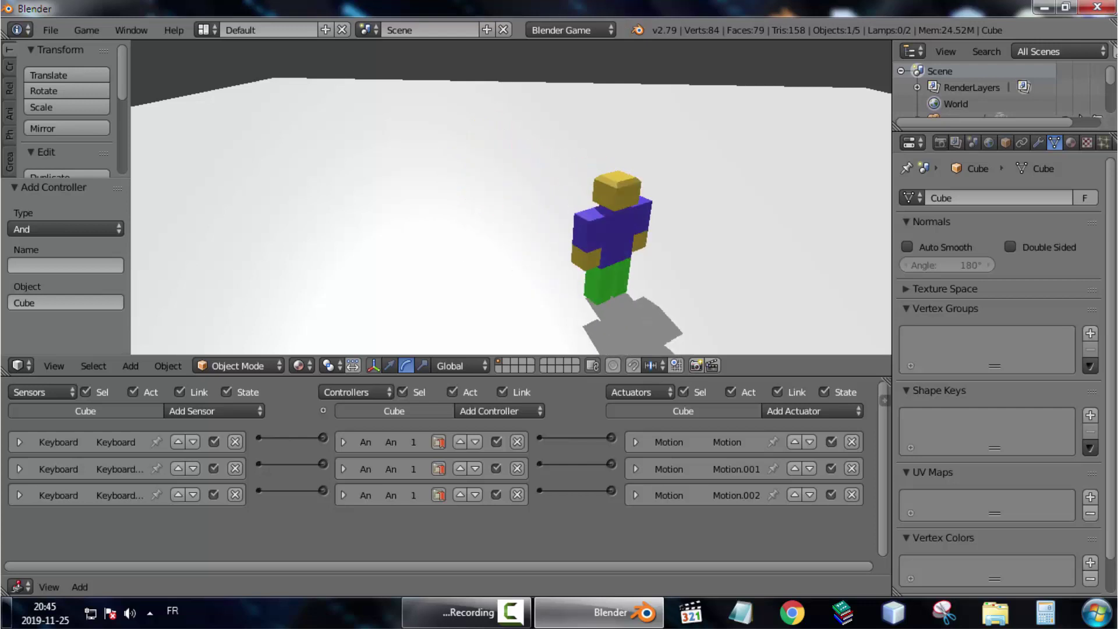
{"action": "key", "text": "Escape"}
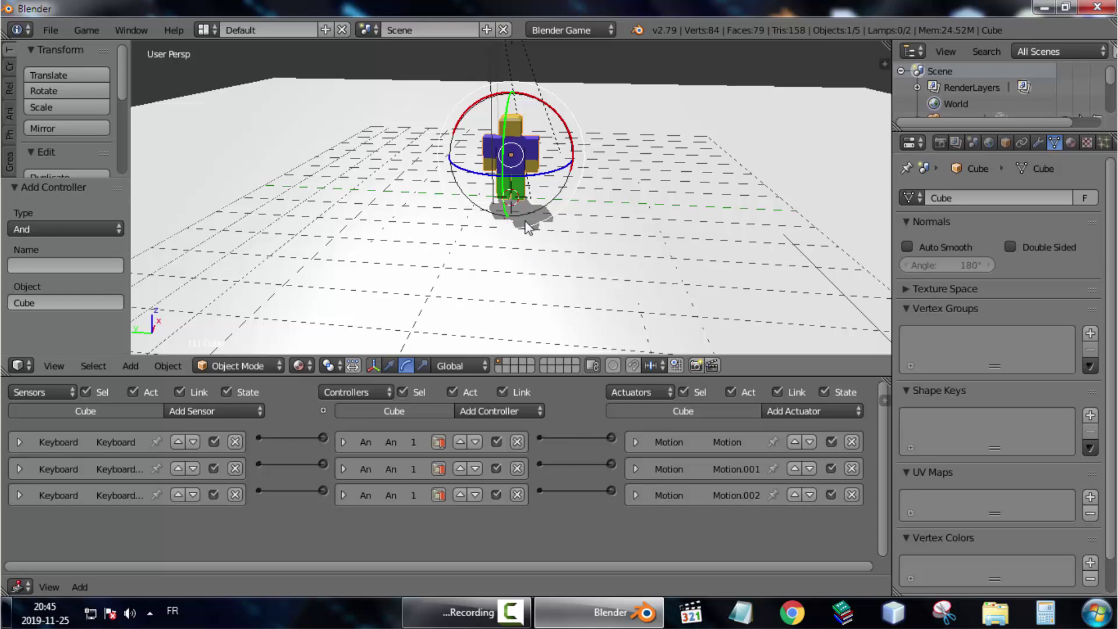
Enlarge the 3D viewport by shrinking the Logic Editor, and view the character from an angle with the ground around it
{"action": "middle_click_drag", "start_coordinate": [524, 221], "coordinate": [629, 216]}
{"action": "scroll", "coordinate": [491, 163], "scroll_direction": "up", "scroll_amount": 3}
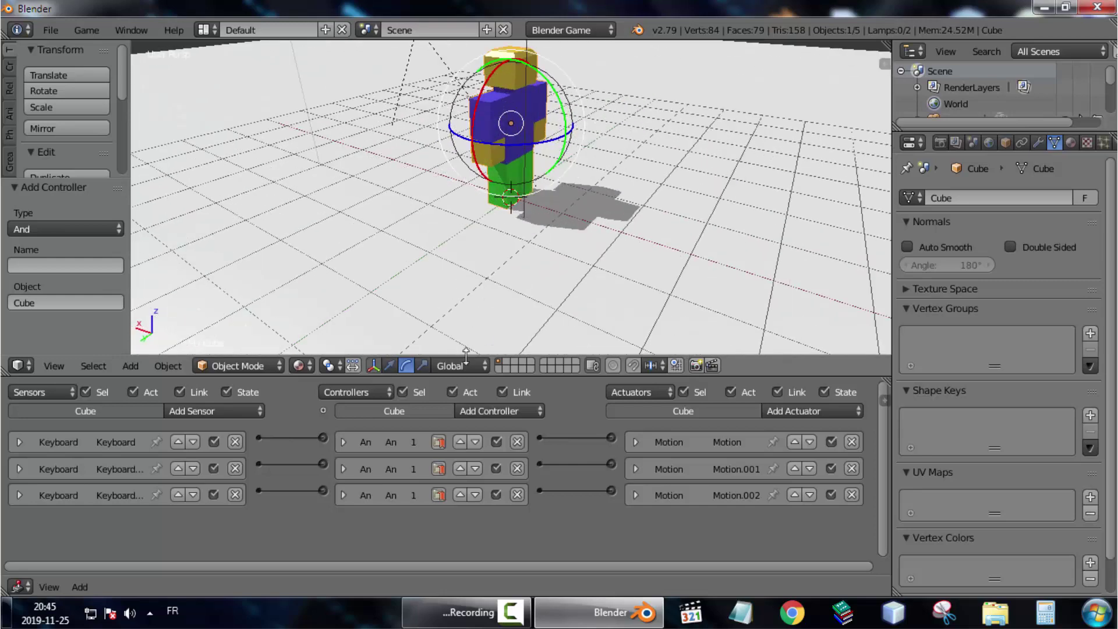
{"action": "left_click_drag", "start_coordinate": [453, 376], "coordinate": [444, 483]}
{"action": "middle_click_drag", "start_coordinate": [425, 279], "coordinate": [417, 295]}
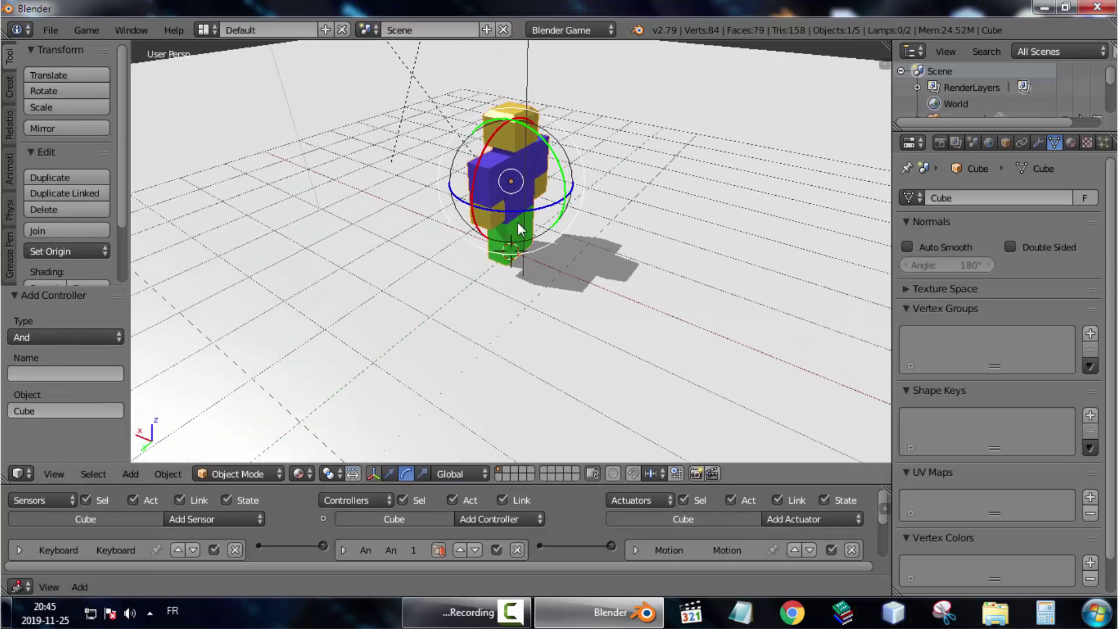
{"action": "middle_click_drag", "start_coordinate": [519, 222], "coordinate": [547, 257]}
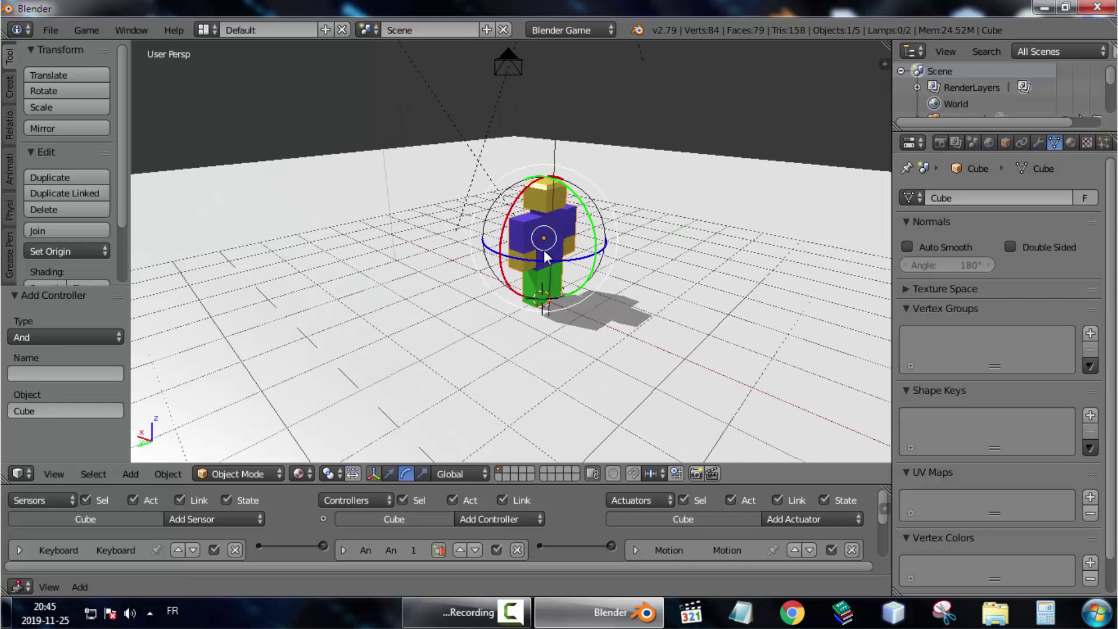
Select the ground plane and switch the transform manipulator from rotate to translate
{"action": "right_click", "coordinate": [814, 236]}
{"action": "left_click", "coordinate": [389, 474]}
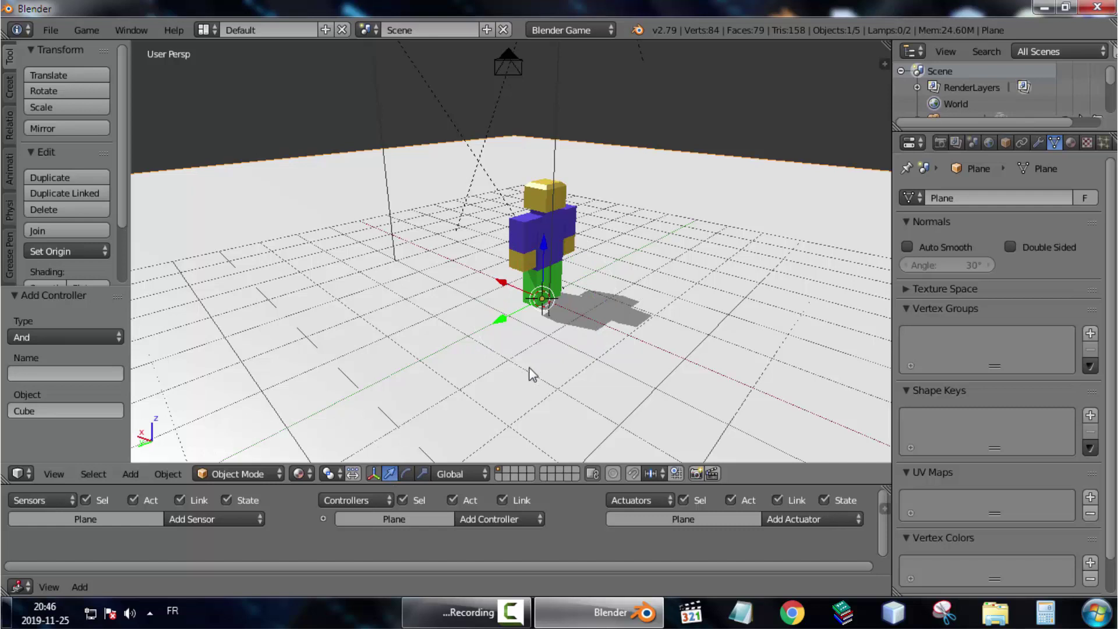
{"action": "scroll", "coordinate": [512, 279], "scroll_direction": "up", "scroll_amount": 3}
{"action": "scroll", "coordinate": [508, 282], "scroll_direction": "up", "scroll_amount": 2}
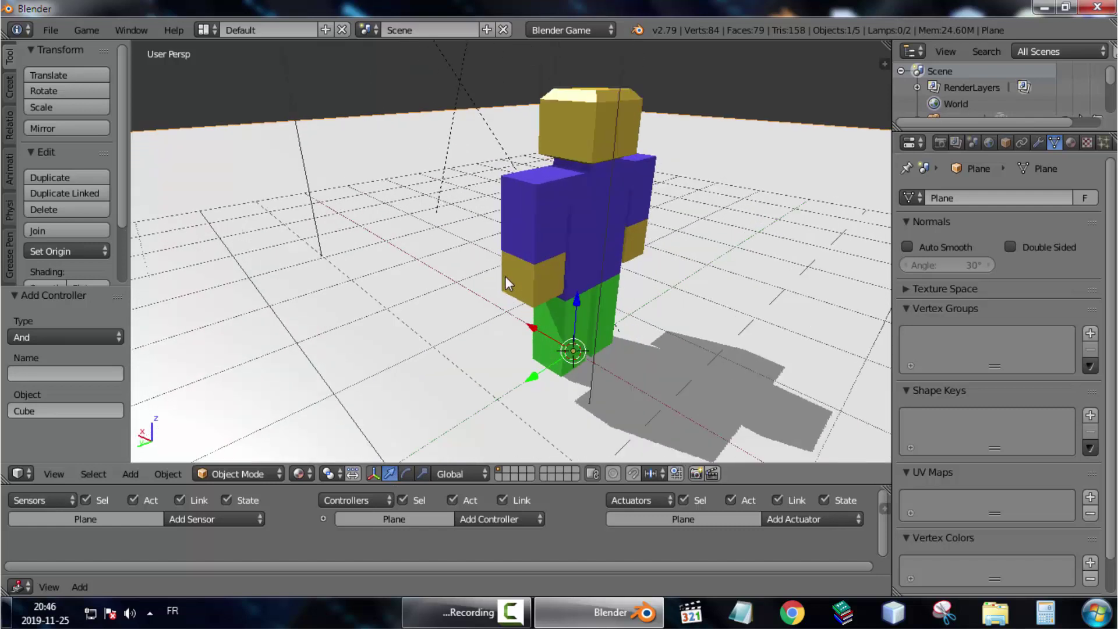